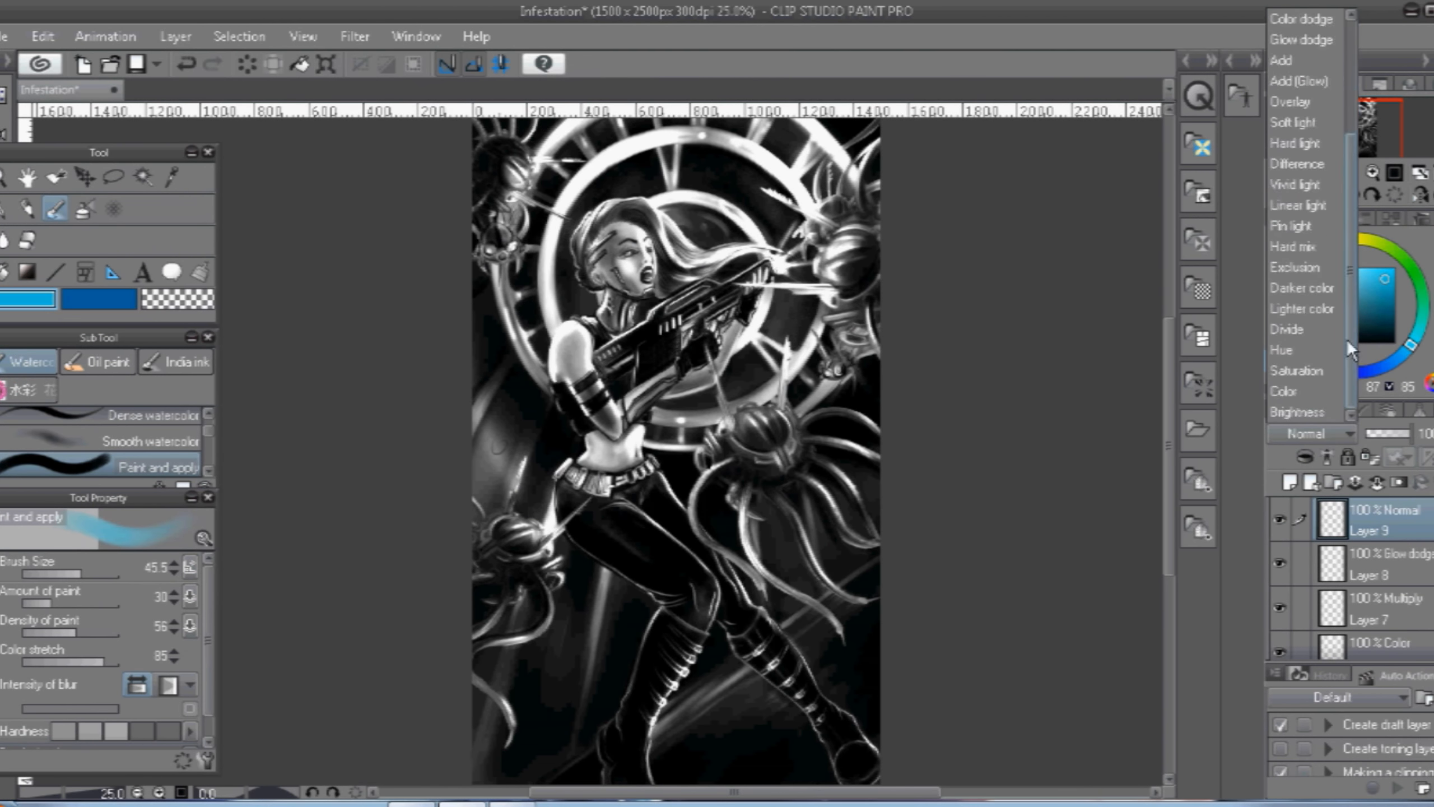
# Fill Layer 9 with bright blue in Overlay blending mode and set its opacity to 47%.
pyautogui.click(1353, 128)
pyautogui.press('g')
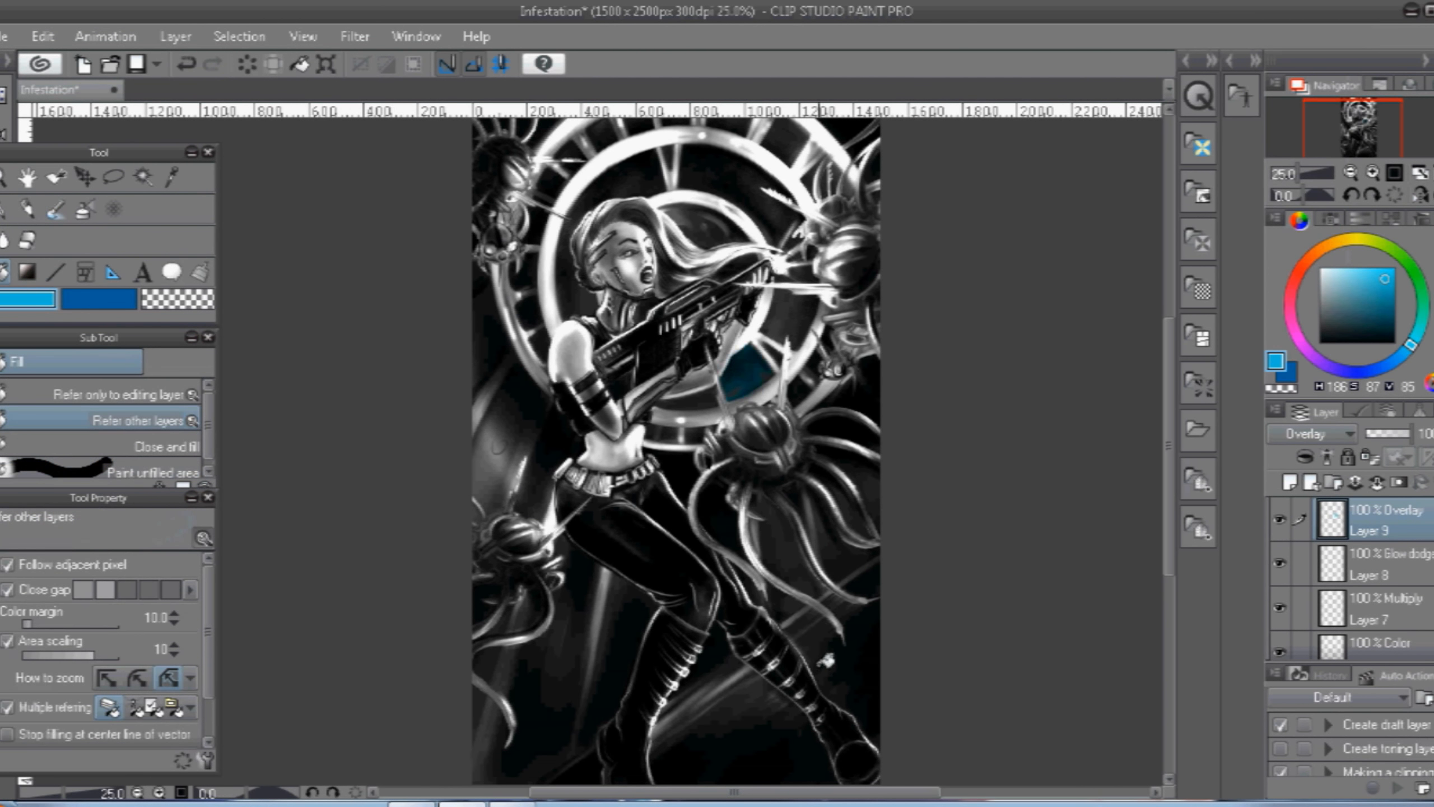
pyautogui.click(727, 690)
pyautogui.click(1389, 433)
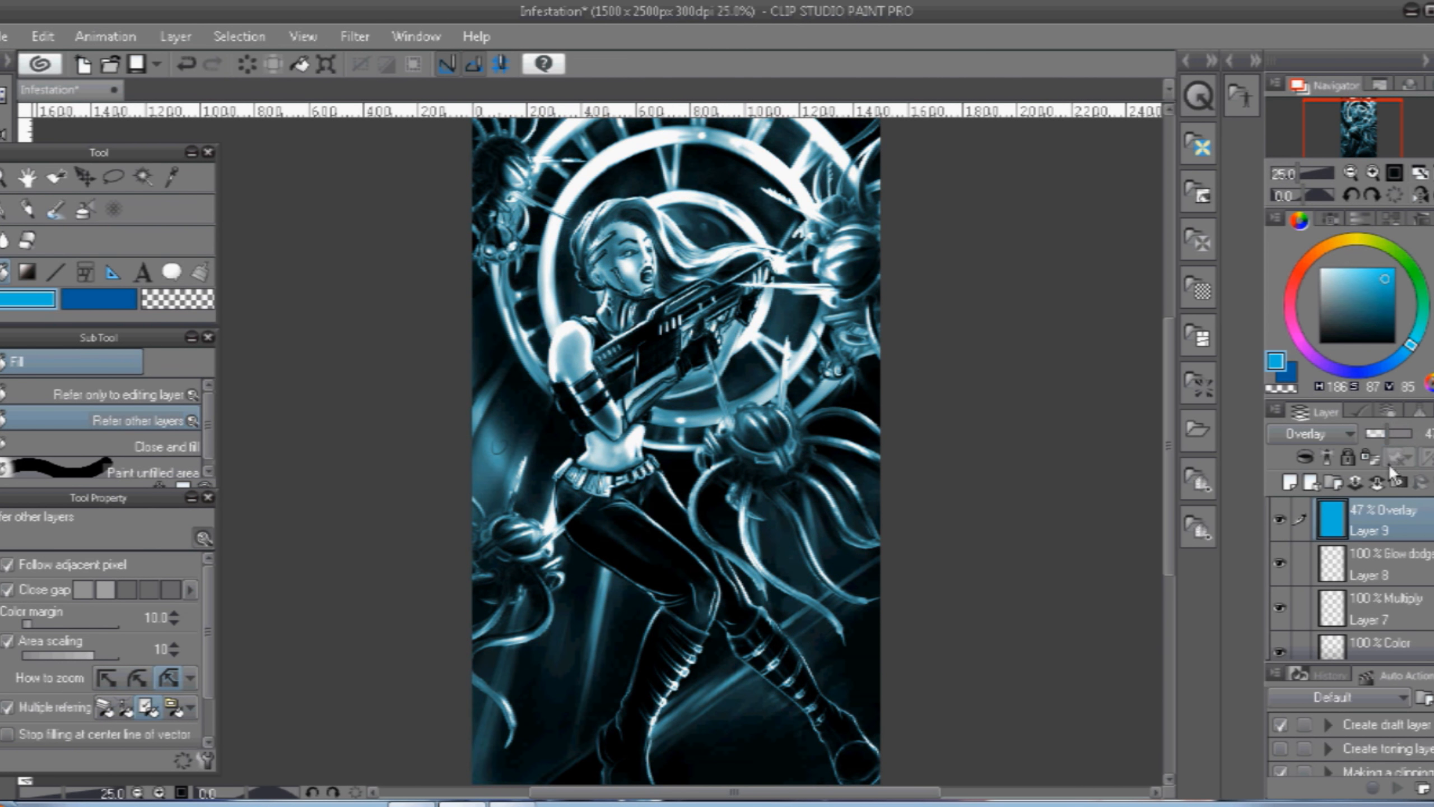
# Add a new raster layer above the blue overlay and set its blending mode to Color.
pyautogui.click(175, 37)
pyautogui.click(243, 67)
pyautogui.click(1313, 434)
pyautogui.moveTo(1351, 265); pyautogui.dragTo(1350, 384)
pyautogui.click(1318, 392)
# Paint the woman's arm, midriff, face and hands in muted lavender (H 261, S 26, V 72) with the Paint and apply watercolor brush.
pyautogui.click(1334, 368)
pyautogui.moveTo(1353, 276); pyautogui.dragTo(1339, 288)
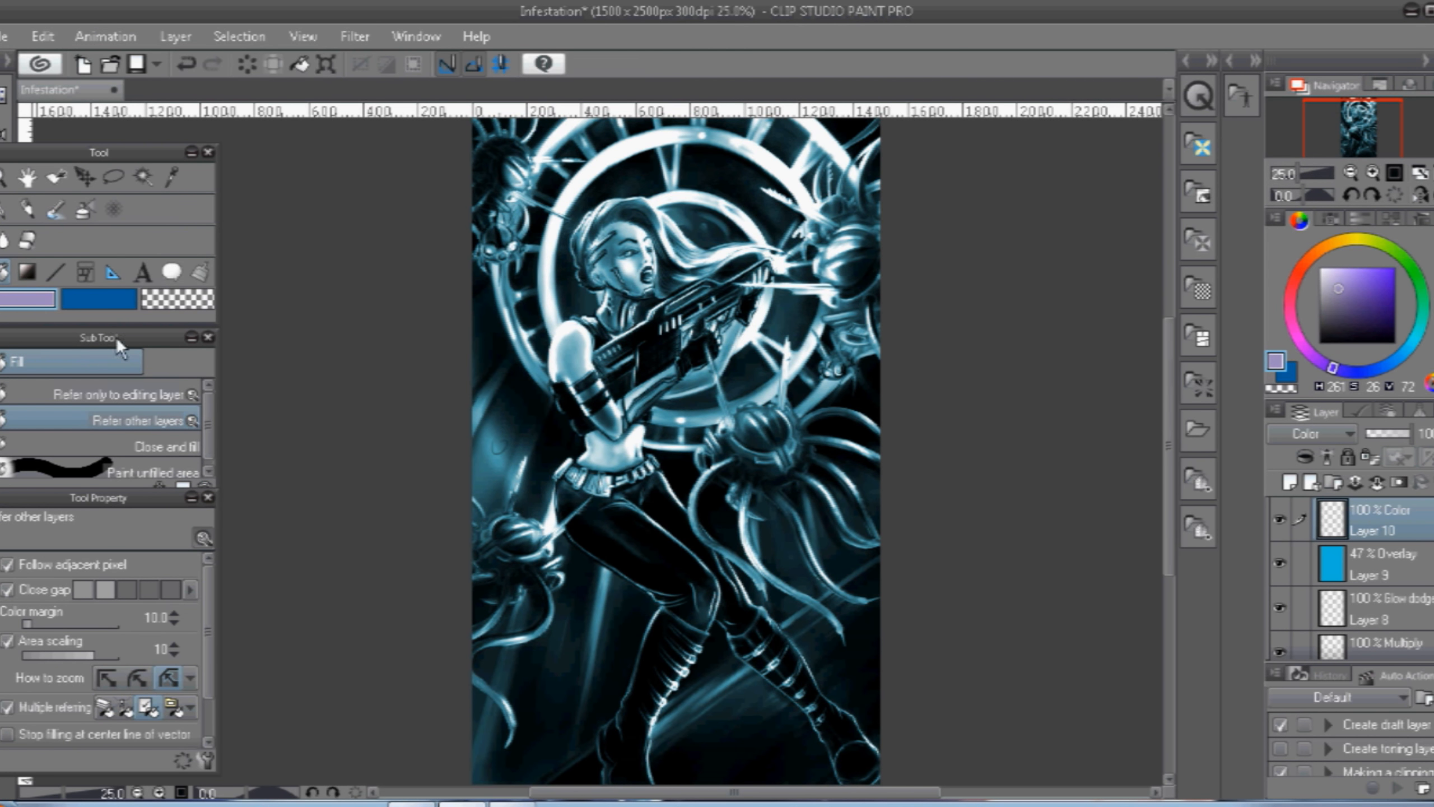
pyautogui.press('b')
pyautogui.moveTo(561, 340)
pyautogui.mouseDown()
pyautogui.moveTo(598, 416)
pyautogui.moveTo(614, 427)
pyautogui.moveTo(618, 406)
pyautogui.moveTo(599, 463)
pyautogui.moveTo(642, 459)
pyautogui.mouseUp()
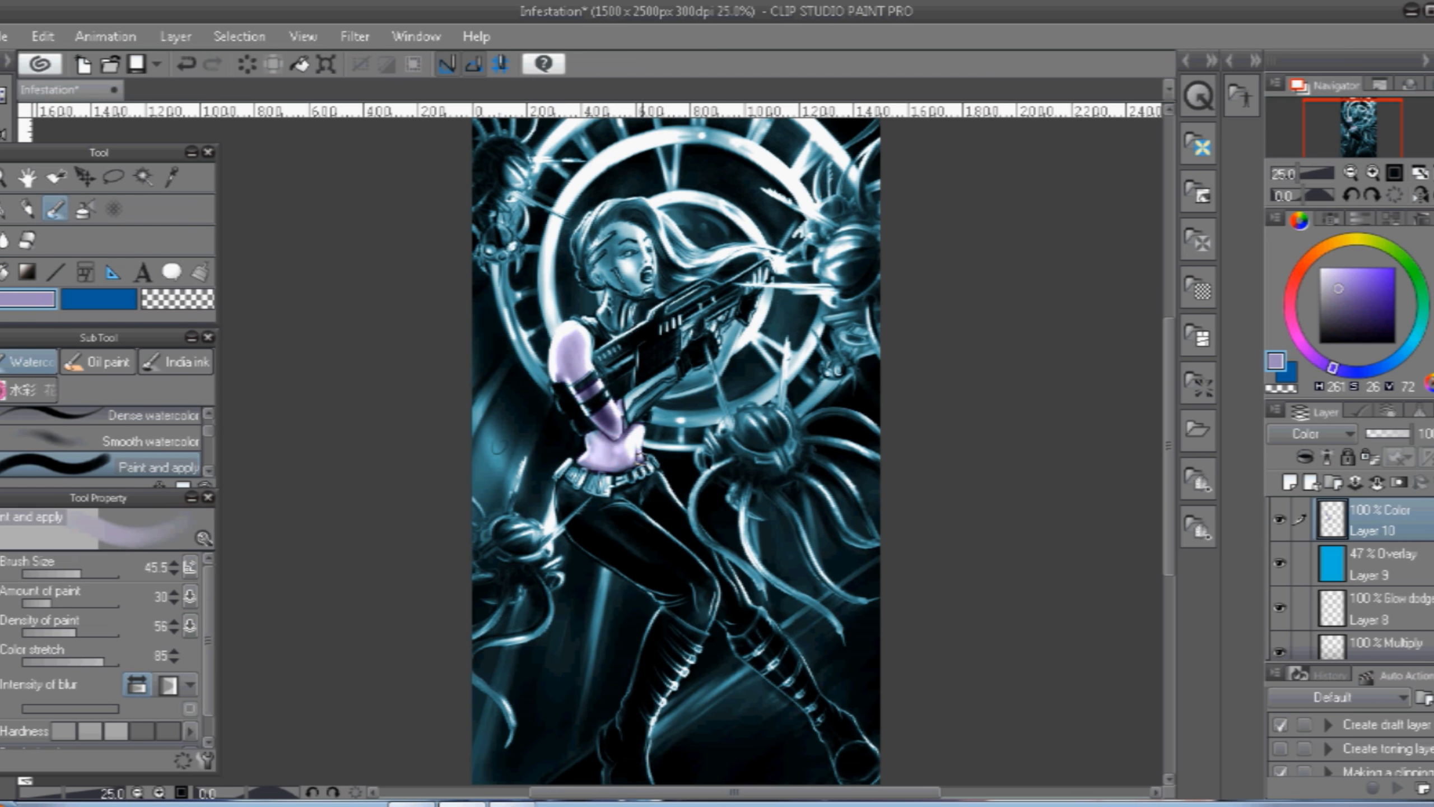
pyautogui.moveTo(611, 235); pyautogui.dragTo(625, 262)
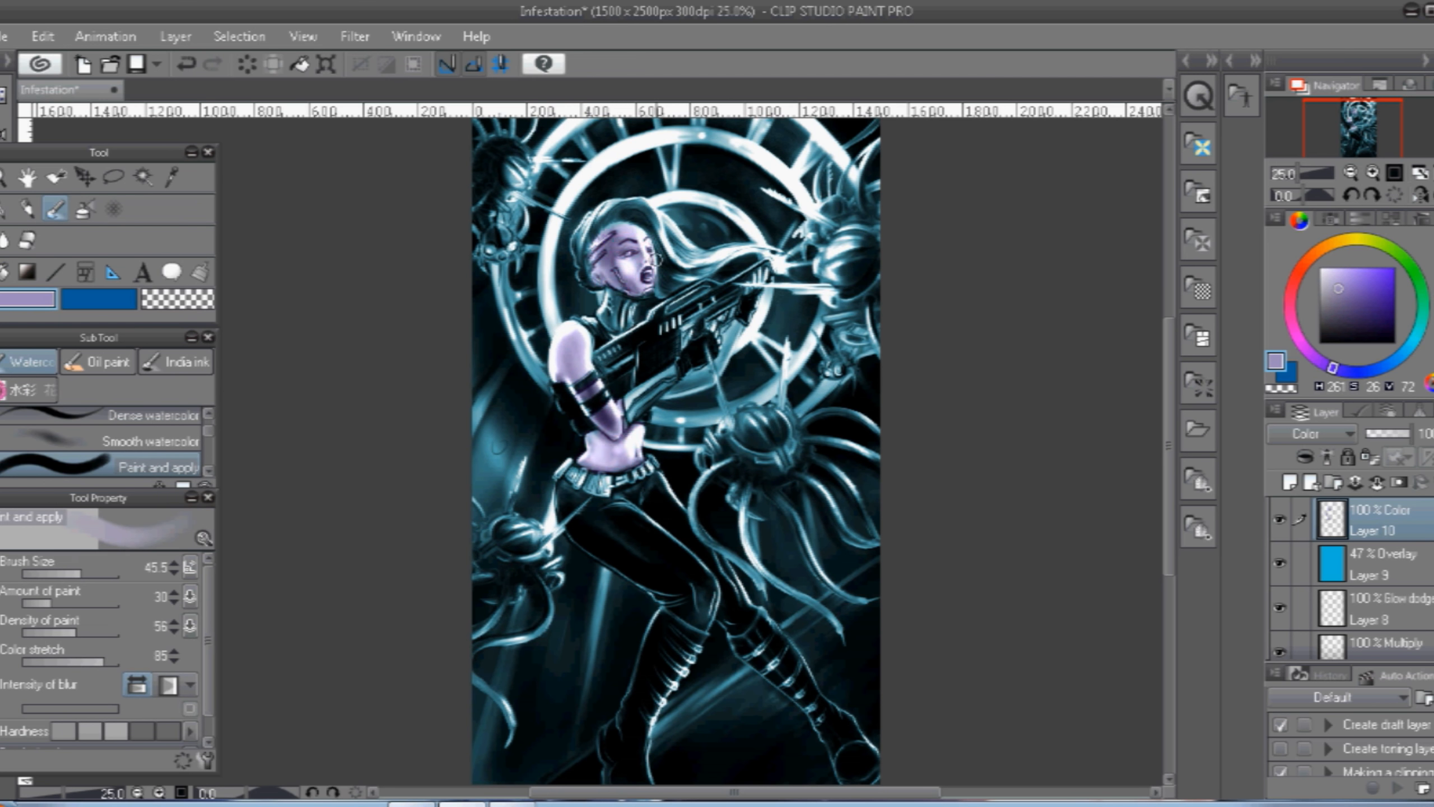
# Paint the body and tentacles of the creature beside the woman's hip in dark blue (H 216, S 59, V 39).
pyautogui.click(1377, 314)
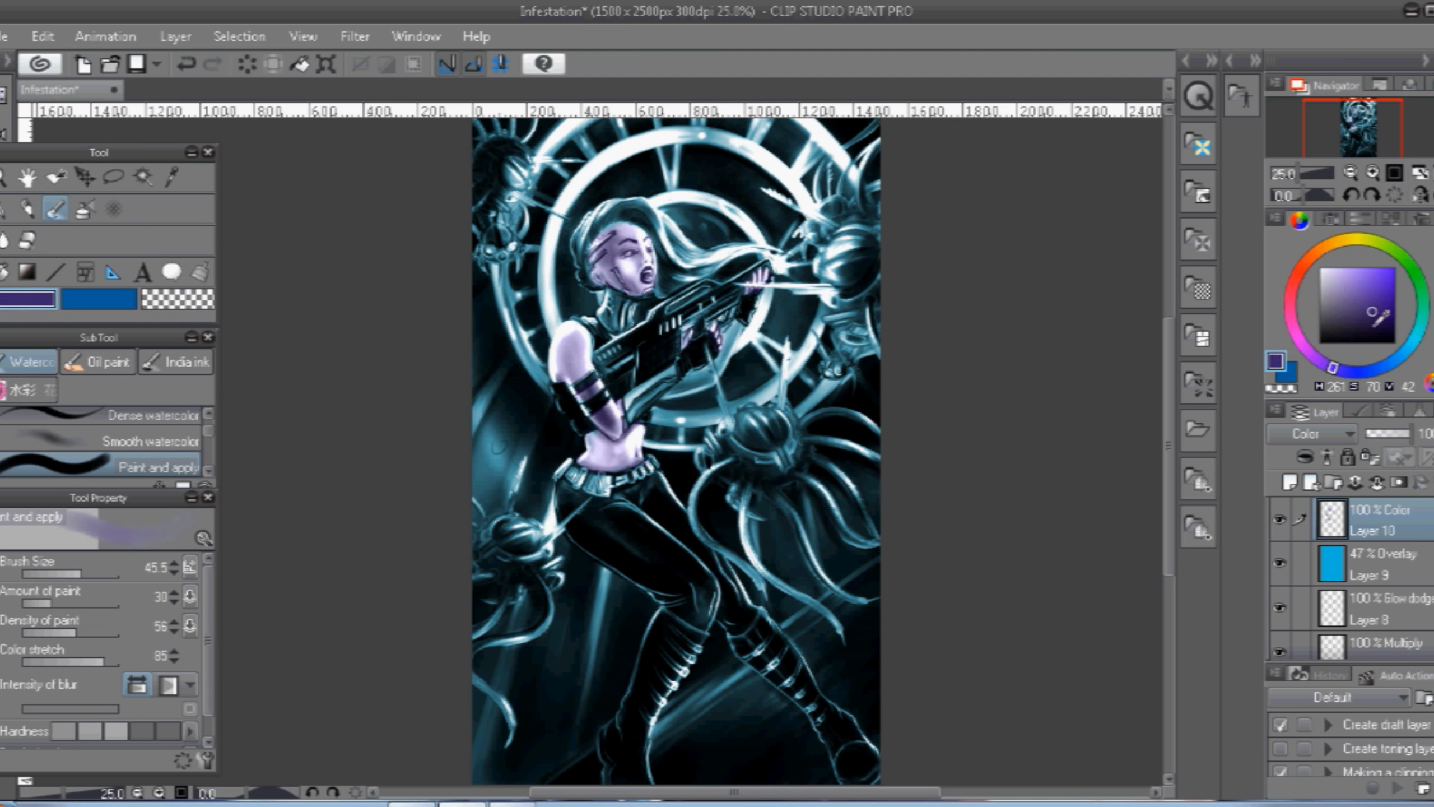
pyautogui.click(1384, 367)
pyautogui.click(1363, 313)
pyautogui.moveTo(723, 463)
pyautogui.mouseDown()
pyautogui.moveTo(701, 484)
pyautogui.moveTo(708, 542)
pyautogui.mouseUp()
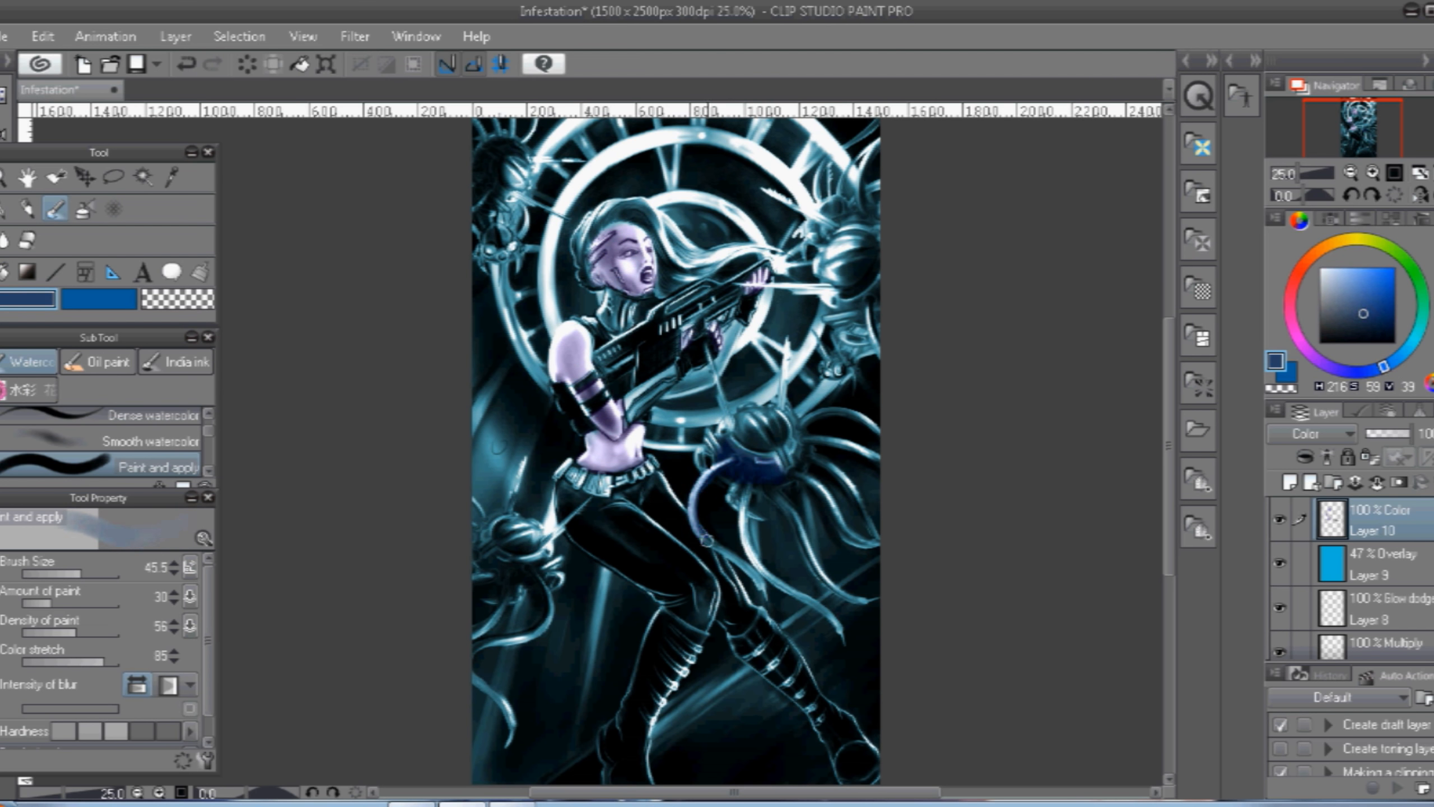
pyautogui.moveTo(800, 596)
pyautogui.mouseDown()
pyautogui.moveTo(809, 549)
pyautogui.moveTo(871, 595)
pyautogui.moveTo(839, 522)
pyautogui.moveTo(882, 465)
pyautogui.mouseUp()
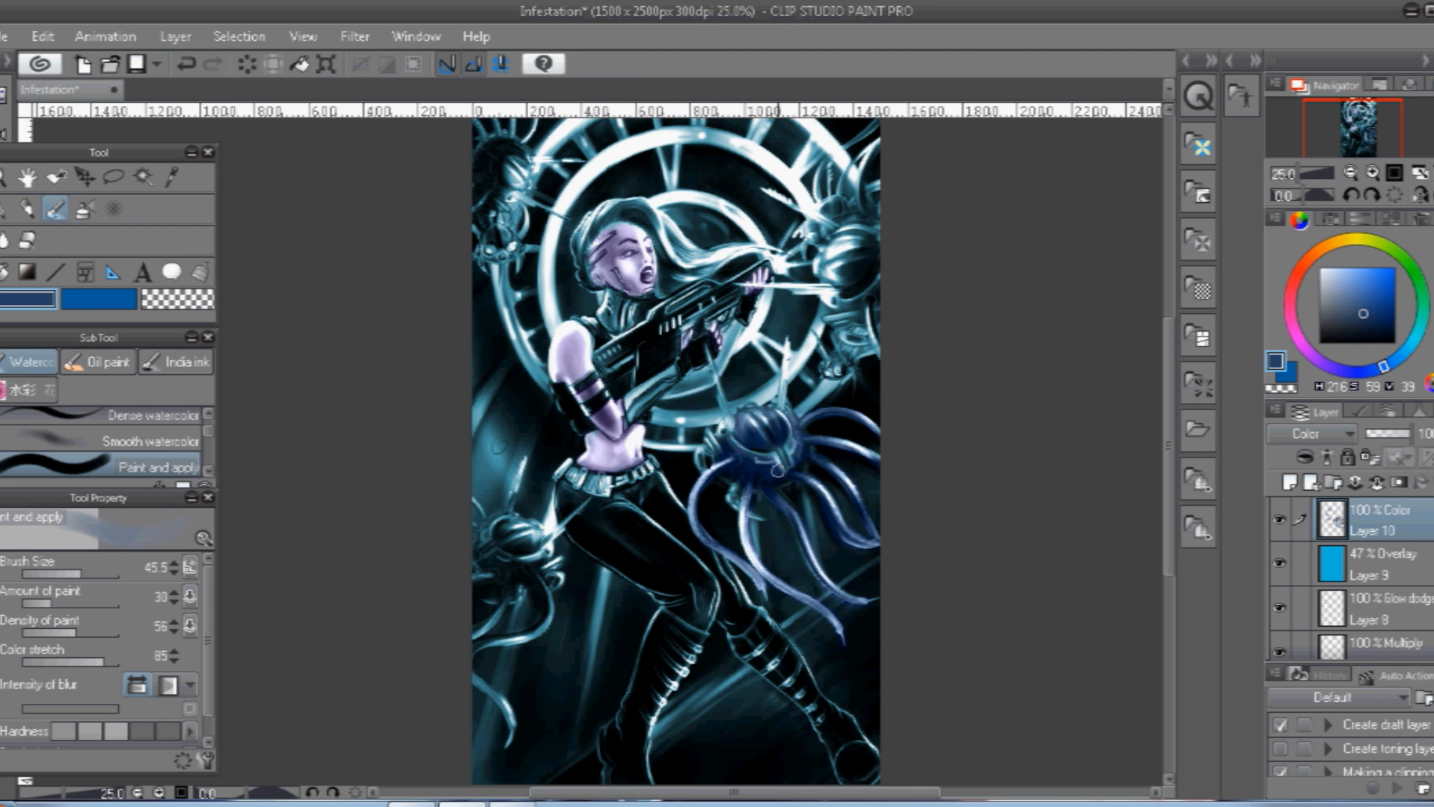
pyautogui.moveTo(709, 452); pyautogui.dragTo(746, 515)
pyautogui.moveTo(827, 457); pyautogui.dragTo(808, 445)
# Paint the remaining creatures in the upper right, lower left and upper left of the artwork in the same dark blue.
pyautogui.moveTo(844, 246)
pyautogui.mouseDown()
pyautogui.moveTo(877, 231)
pyautogui.moveTo(868, 305)
pyautogui.mouseUp()
pyautogui.moveTo(826, 225)
pyautogui.mouseDown()
pyautogui.moveTo(883, 136)
pyautogui.moveTo(890, 199)
pyautogui.moveTo(872, 139)
pyautogui.moveTo(807, 209)
pyautogui.mouseUp()
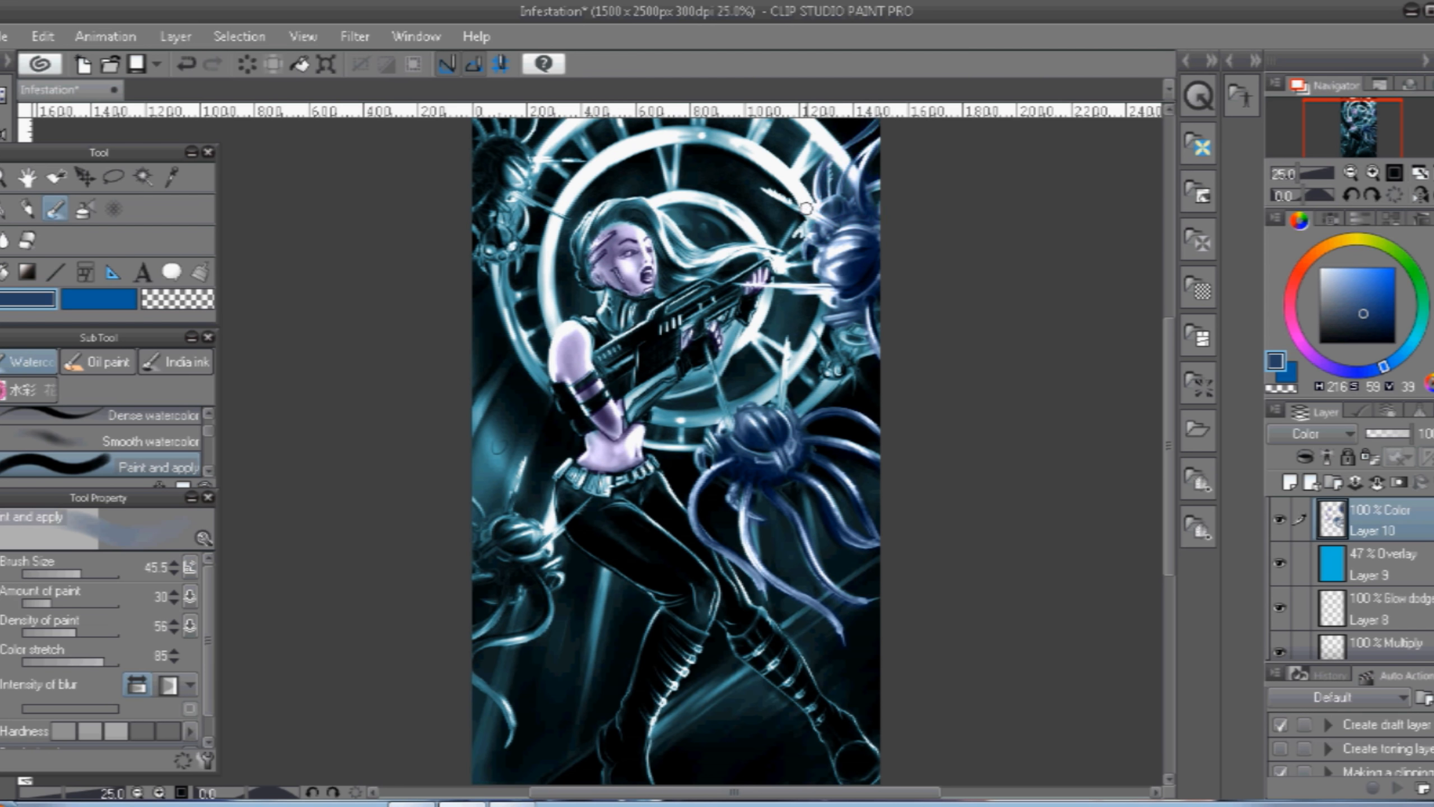
pyautogui.moveTo(500, 598)
pyautogui.mouseDown()
pyautogui.moveTo(463, 636)
pyautogui.moveTo(526, 562)
pyautogui.moveTo(551, 620)
pyautogui.moveTo(470, 650)
pyautogui.moveTo(508, 738)
pyautogui.moveTo(551, 595)
pyautogui.mouseUp()
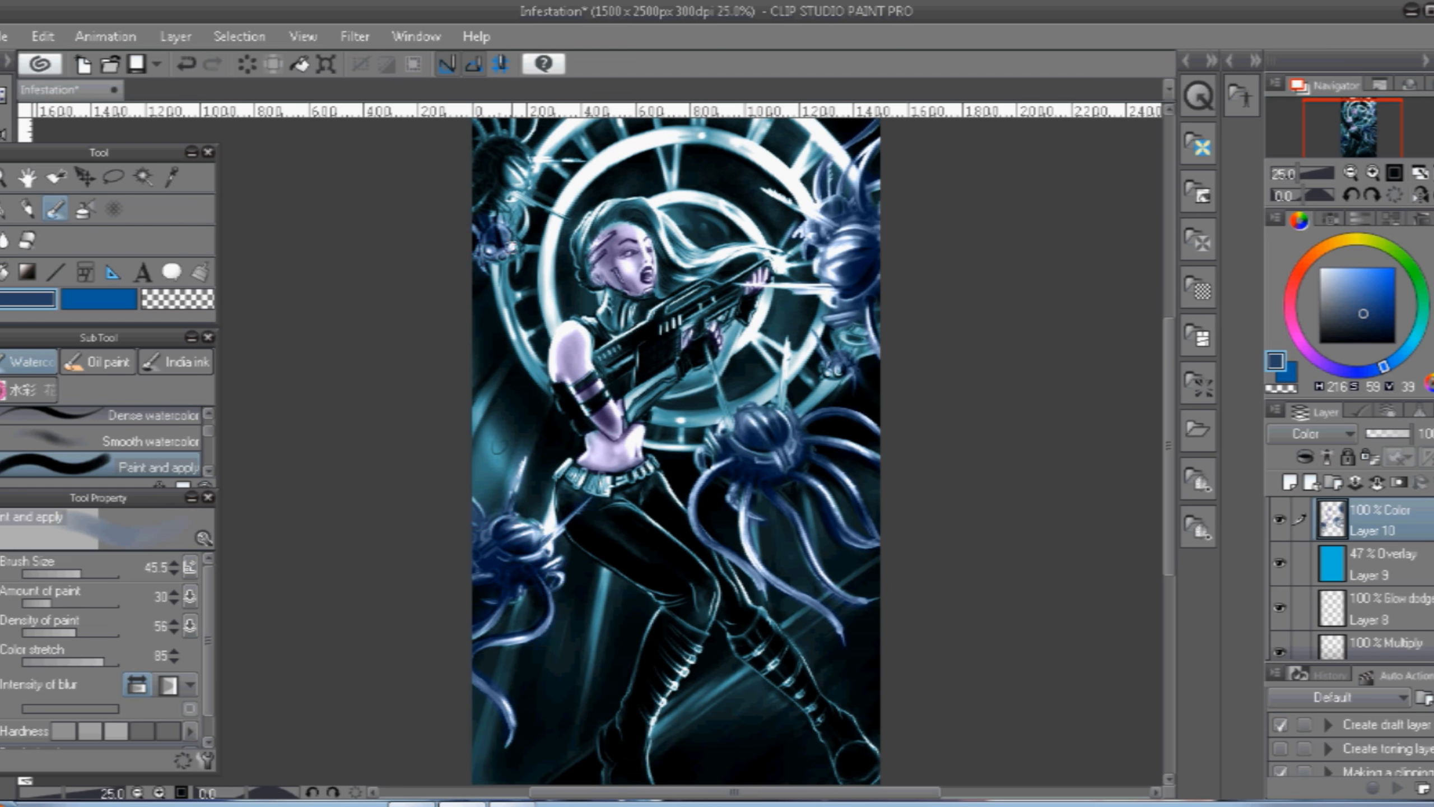
pyautogui.moveTo(500, 276)
pyautogui.mouseDown()
pyautogui.moveTo(478, 192)
pyautogui.moveTo(512, 128)
pyautogui.moveTo(508, 186)
pyautogui.mouseUp()
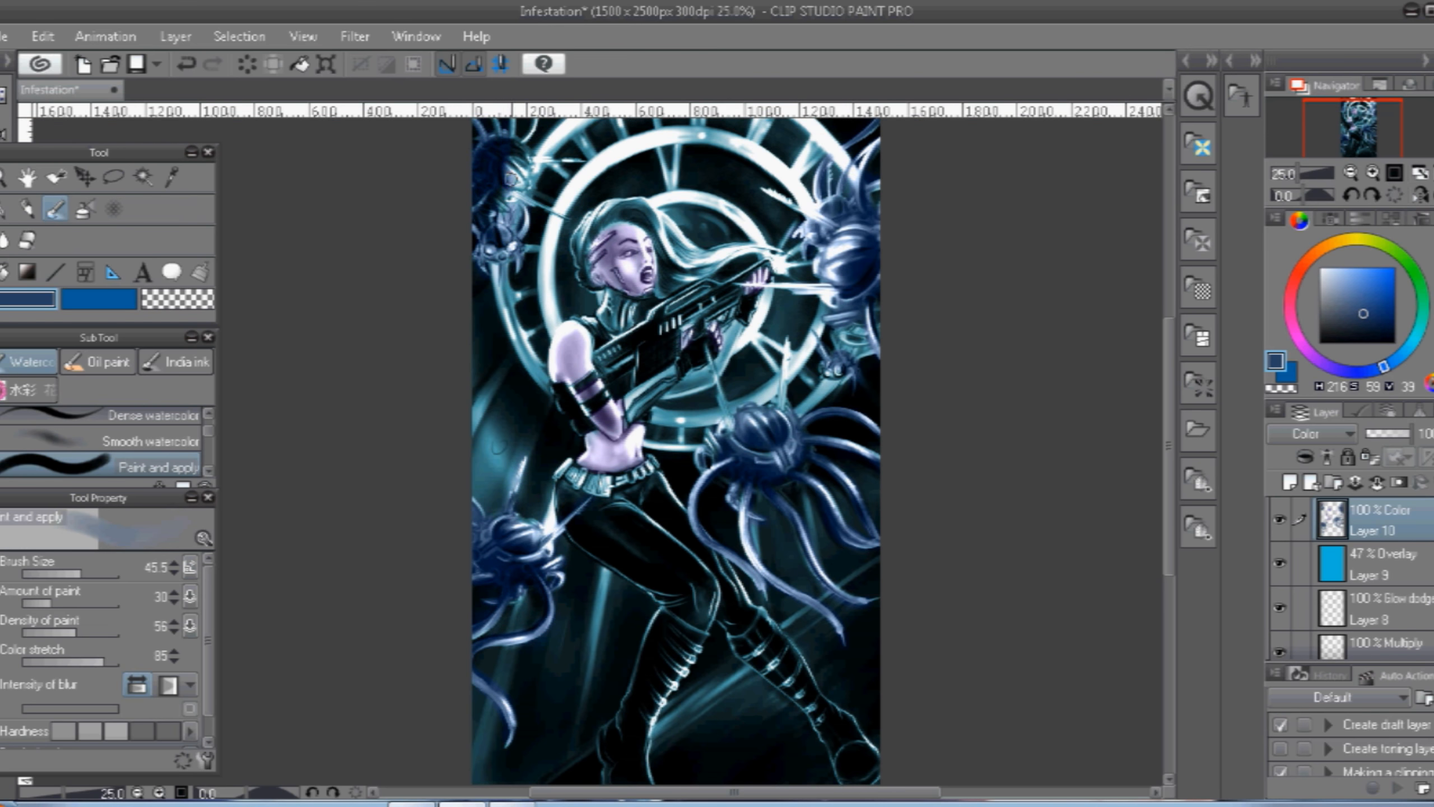
# Paint the woman's hair in muted magenta (H 296, S 59, V 39) on the Color layer.
pyautogui.scroll(3, 523, 239)
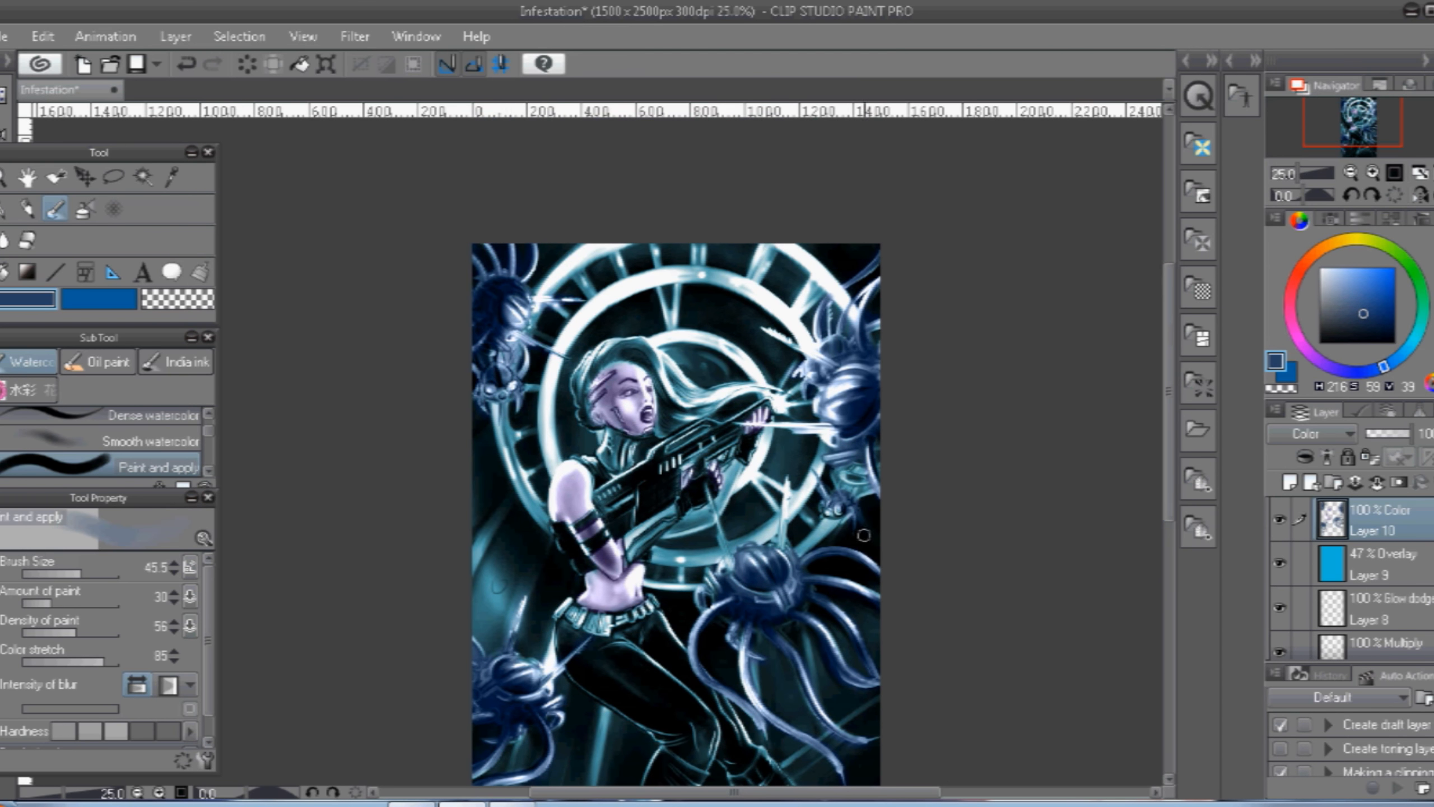
pyautogui.scroll(-7, 1412, 618)
pyautogui.click(1384, 644)
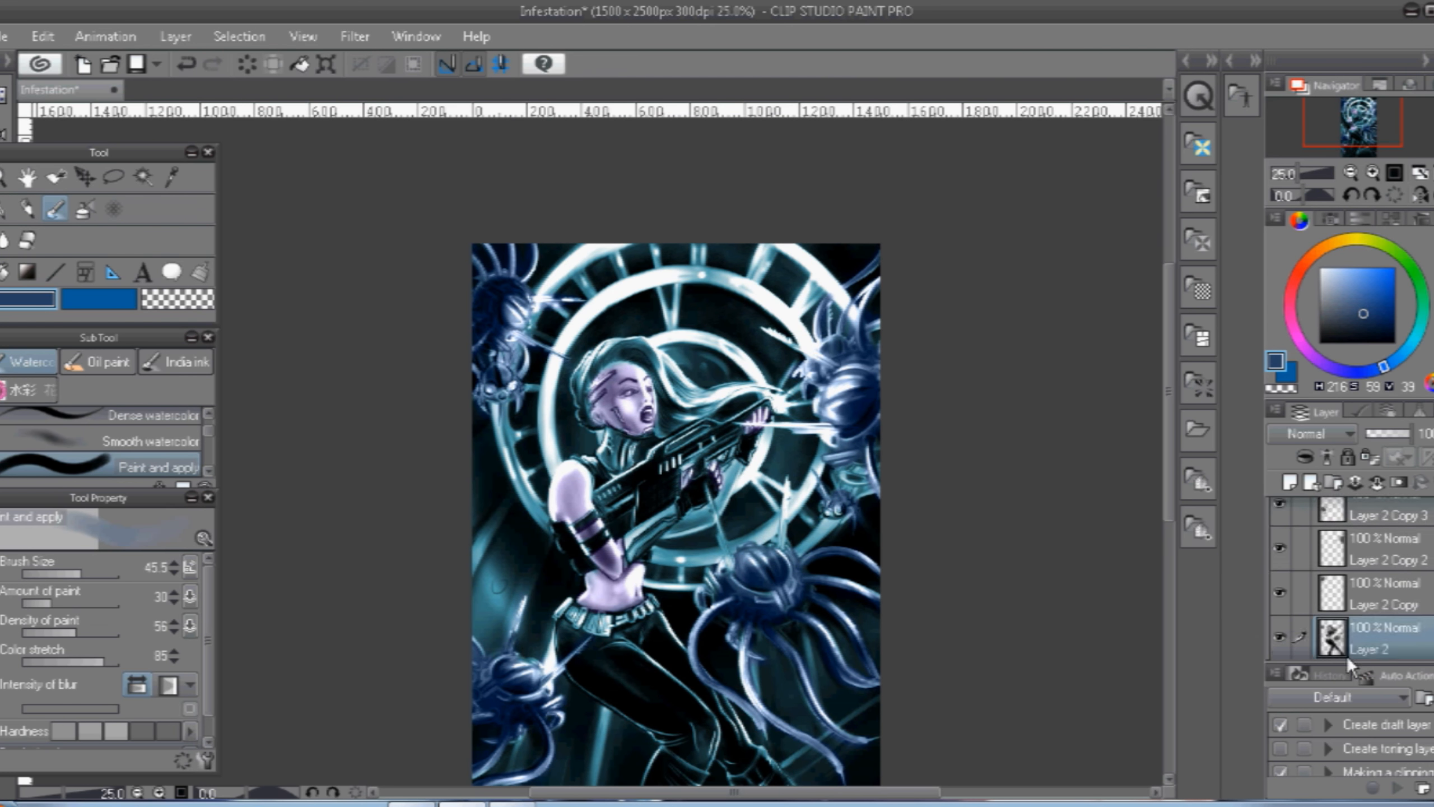
pyautogui.click(28, 241)
pyautogui.click(1302, 342)
pyautogui.scroll(7, 1384, 564)
pyautogui.click(1384, 523)
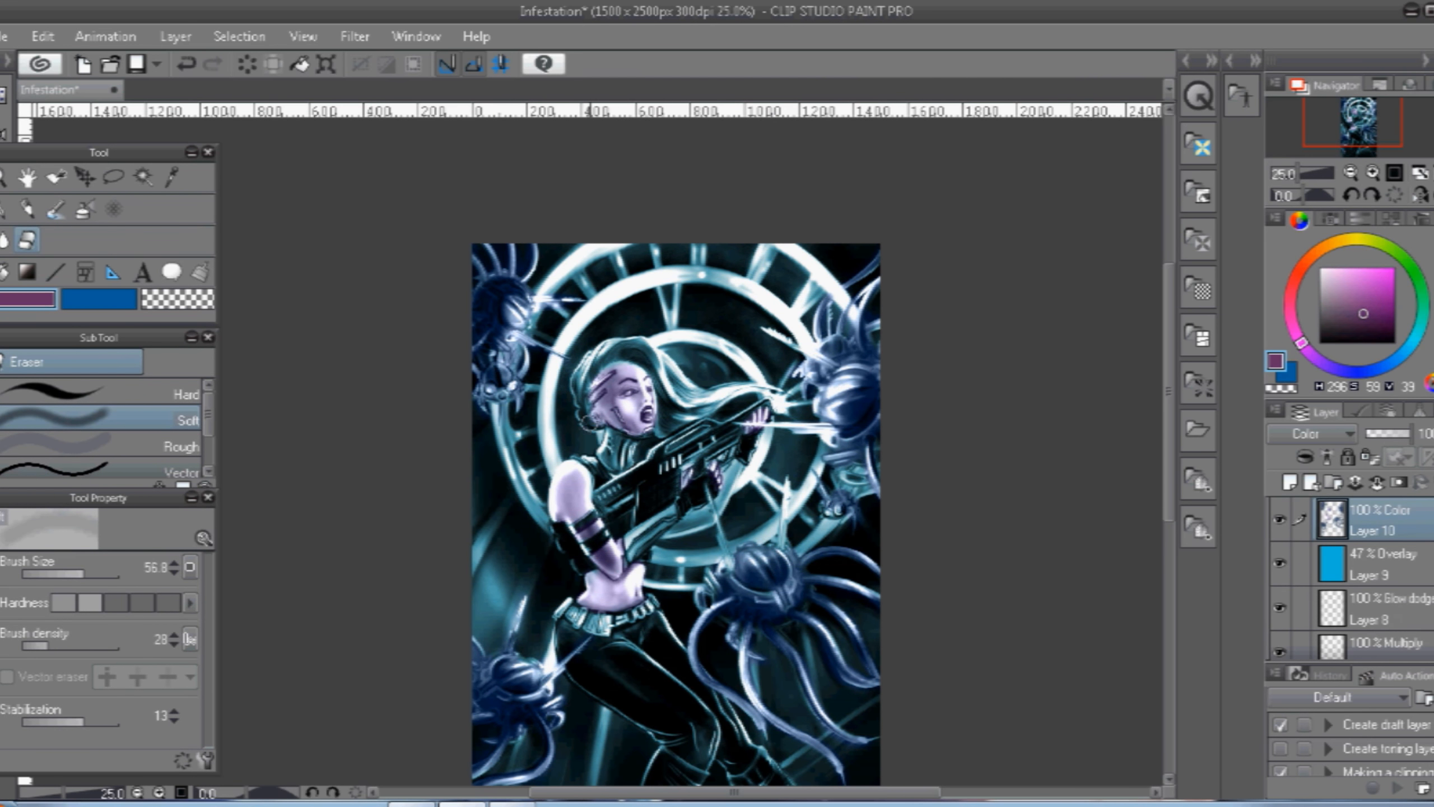
pyautogui.click(55, 209)
pyautogui.moveTo(599, 426)
pyautogui.mouseDown()
pyautogui.moveTo(584, 355)
pyautogui.moveTo(627, 355)
pyautogui.moveTo(627, 376)
pyautogui.moveTo(691, 399)
pyautogui.moveTo(663, 418)
pyautogui.moveTo(656, 356)
pyautogui.moveTo(701, 405)
pyautogui.moveTo(730, 389)
pyautogui.moveTo(605, 388)
pyautogui.mouseUp()
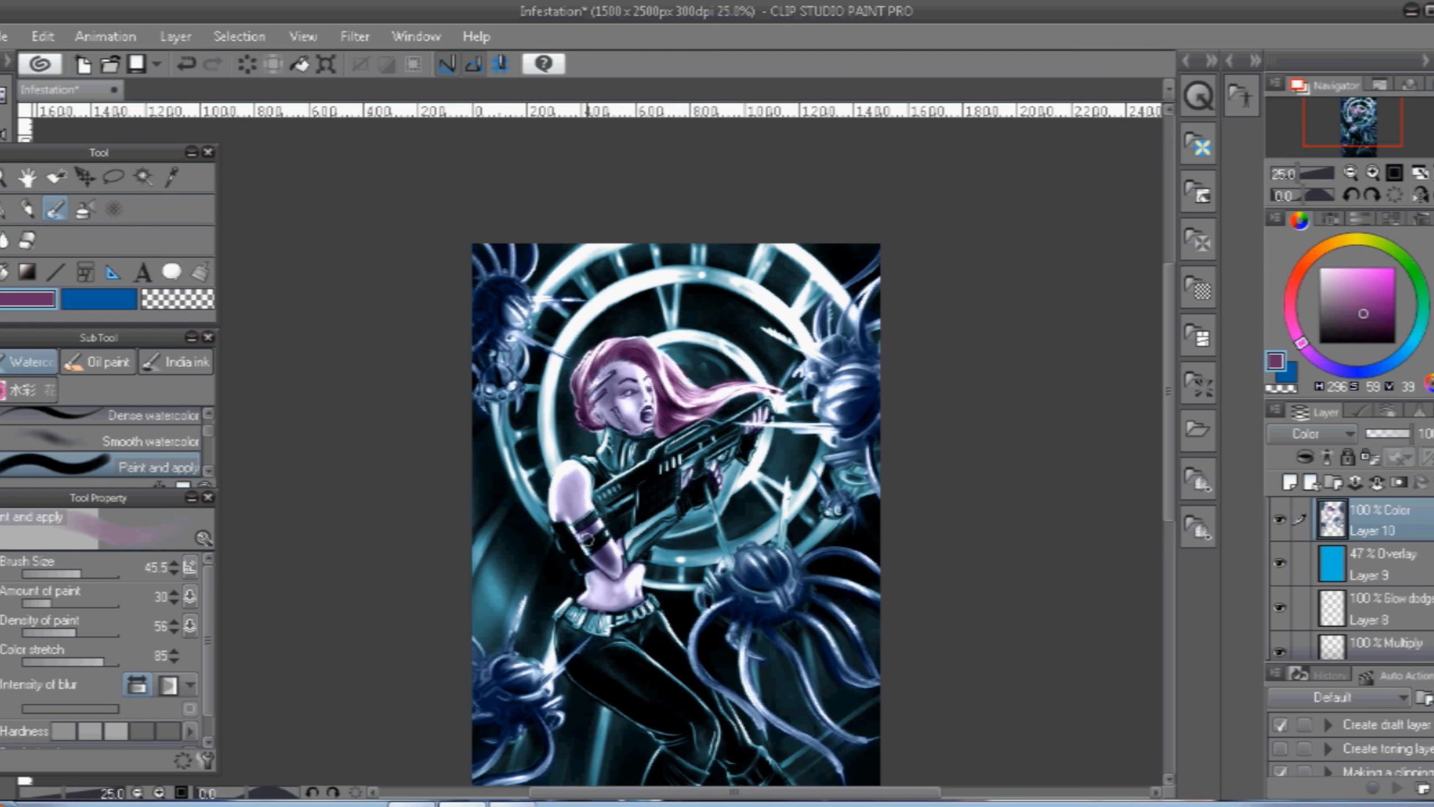
# Paint red light (H 344, S 86, V 72) over the gun, muzzle flash, hair tips and outer edge of the woman's rear leg.
pyautogui.click(1292, 289)
pyautogui.click(1384, 288)
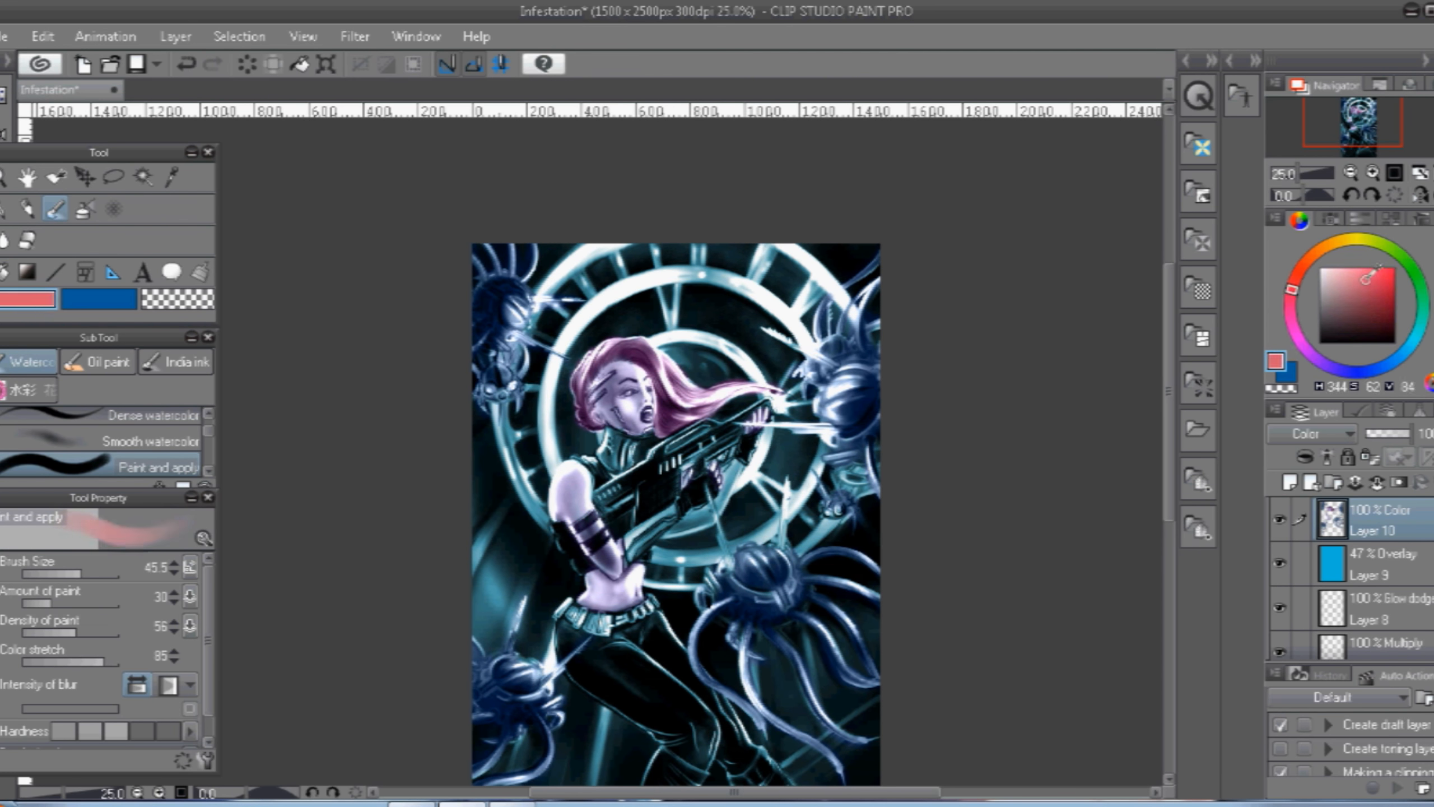
pyautogui.moveTo(782, 403)
pyautogui.mouseDown()
pyautogui.moveTo(812, 370)
pyautogui.moveTo(833, 431)
pyautogui.moveTo(724, 431)
pyautogui.moveTo(618, 493)
pyautogui.moveTo(601, 492)
pyautogui.moveTo(639, 472)
pyautogui.moveTo(586, 493)
pyautogui.moveTo(739, 434)
pyautogui.mouseUp()
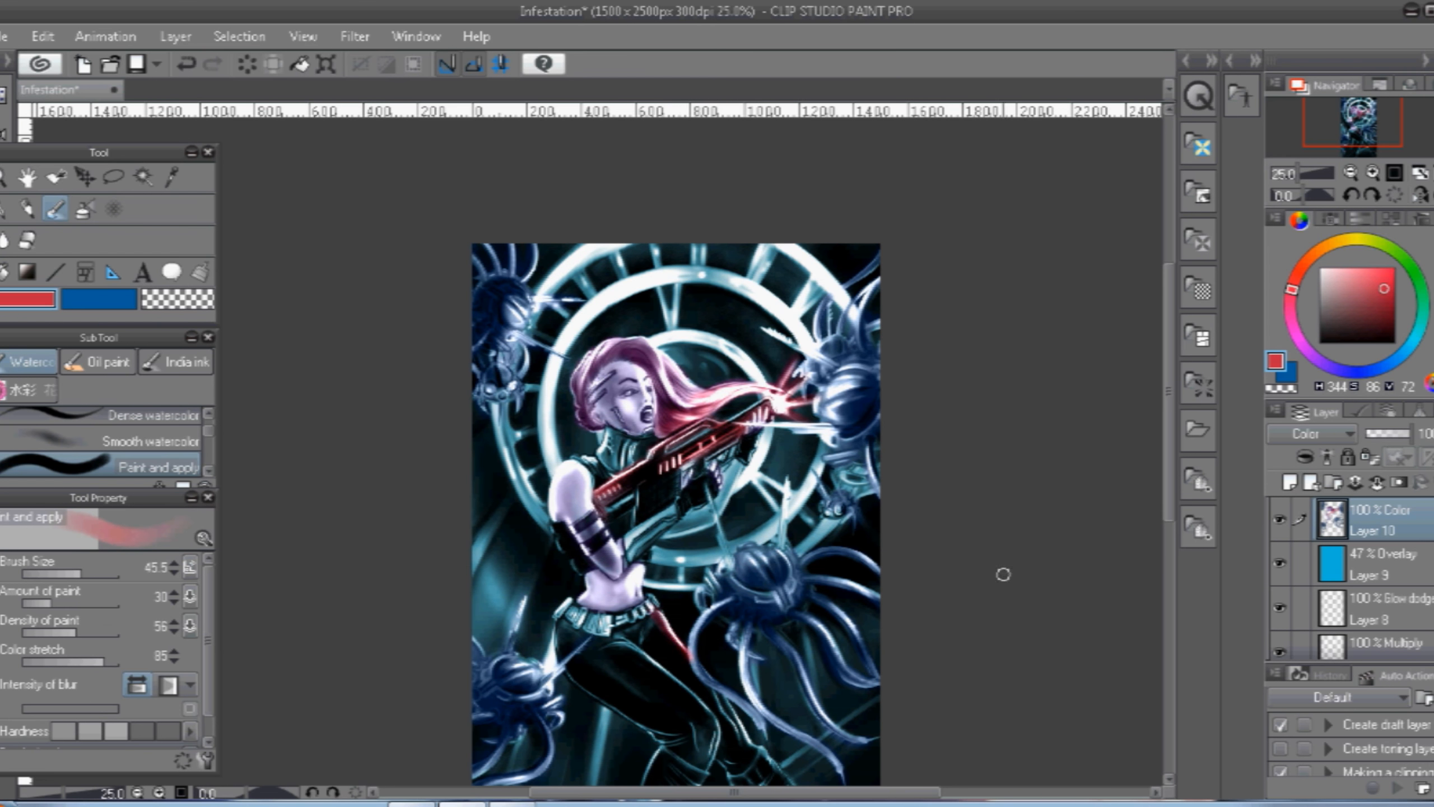
pyautogui.scroll(-3, 1004, 576)
pyautogui.moveTo(657, 450); pyautogui.dragTo(882, 749)
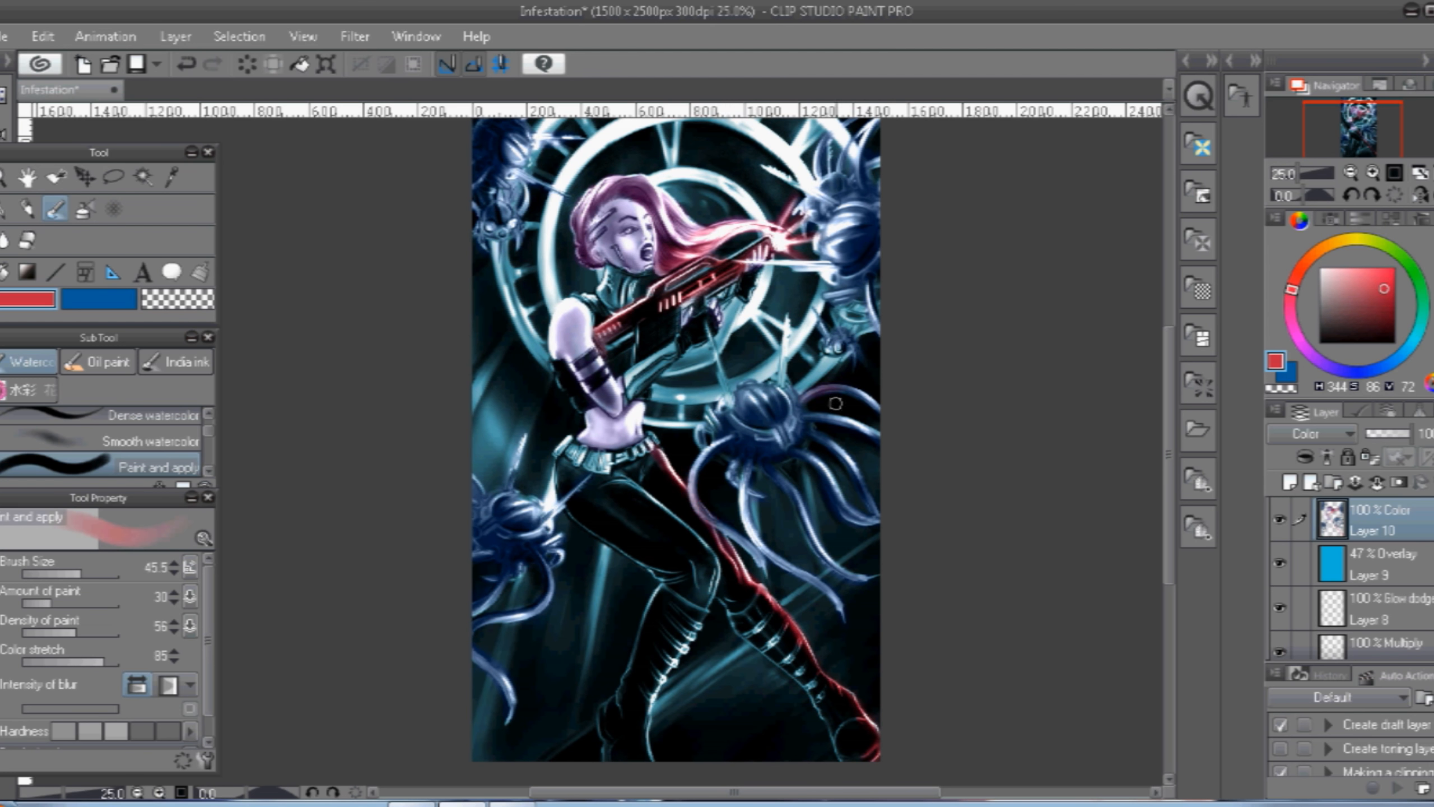
# Add red light to the sides of the creatures that face the gunfire, including their spikes and tentacles.
pyautogui.moveTo(836, 403); pyautogui.dragTo(766, 413)
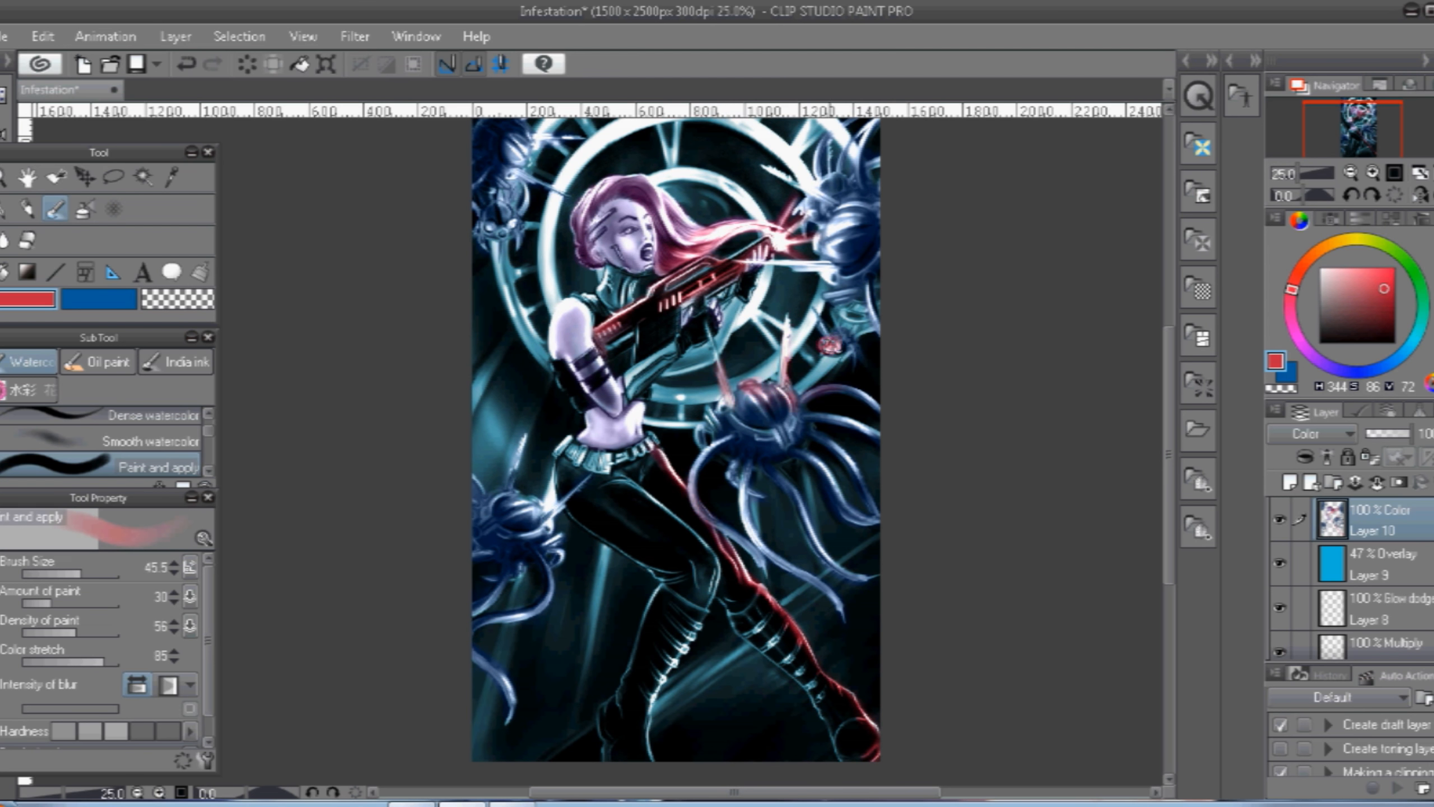
pyautogui.moveTo(832, 228)
pyautogui.mouseDown()
pyautogui.moveTo(879, 318)
pyautogui.moveTo(805, 211)
pyautogui.moveTo(831, 195)
pyautogui.moveTo(808, 225)
pyautogui.moveTo(833, 201)
pyautogui.moveTo(824, 186)
pyautogui.moveTo(868, 190)
pyautogui.moveTo(881, 142)
pyautogui.moveTo(864, 244)
pyautogui.mouseUp()
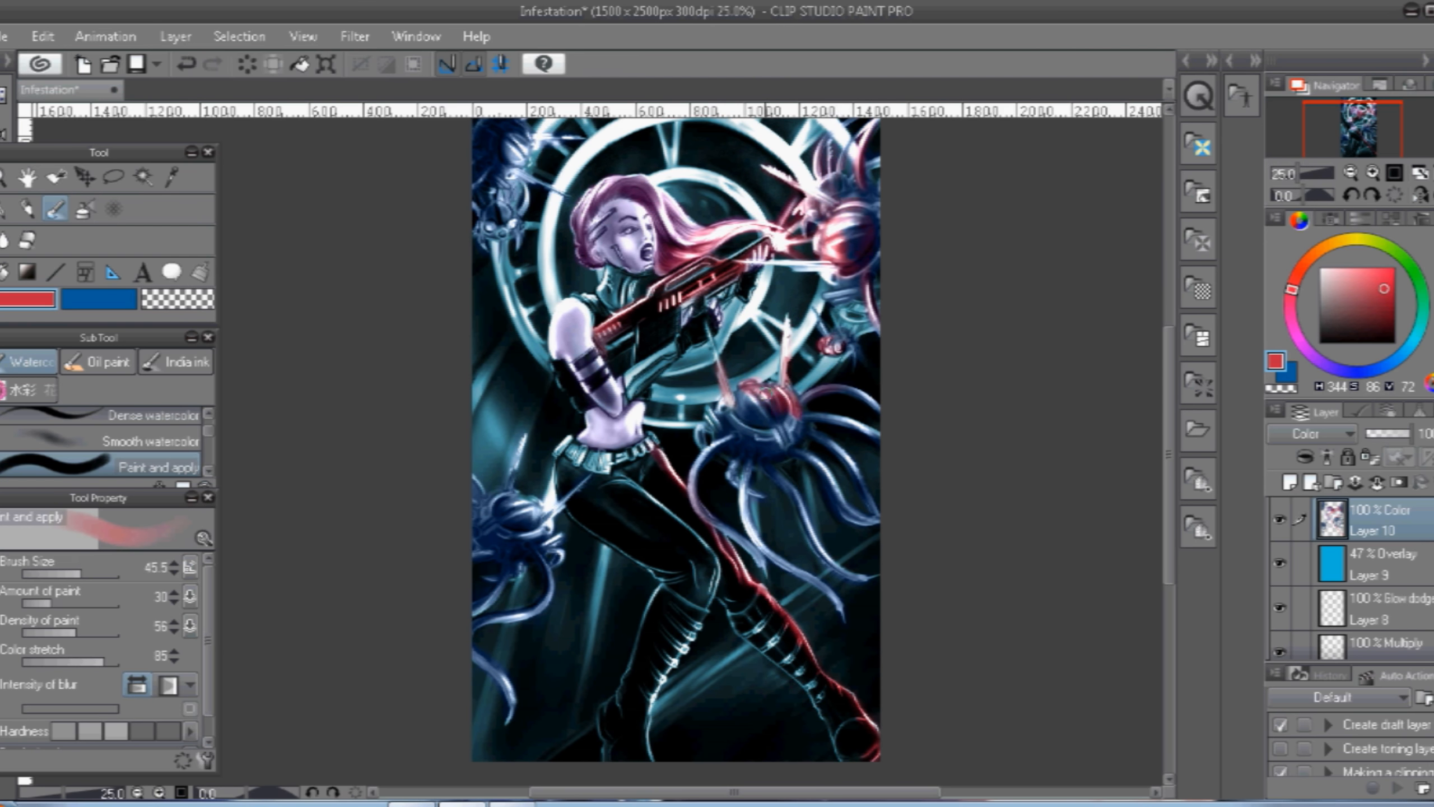
pyautogui.moveTo(799, 414)
pyautogui.mouseDown()
pyautogui.moveTo(859, 425)
pyautogui.moveTo(798, 448)
pyautogui.mouseUp()
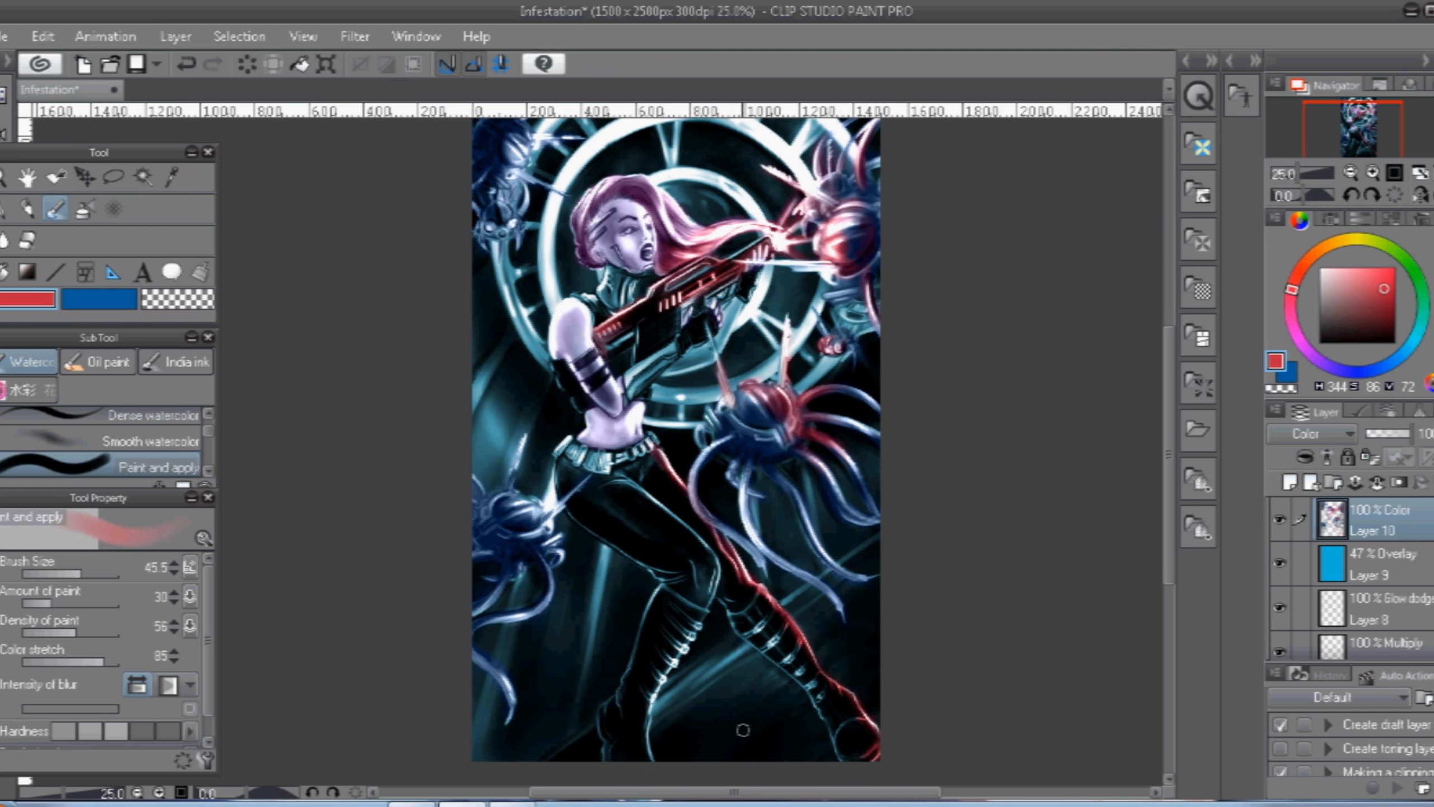
pyautogui.moveTo(496, 230)
pyautogui.mouseDown()
pyautogui.moveTo(519, 237)
pyautogui.moveTo(525, 141)
pyautogui.mouseUp()
pyautogui.moveTo(544, 526); pyautogui.dragTo(554, 516)
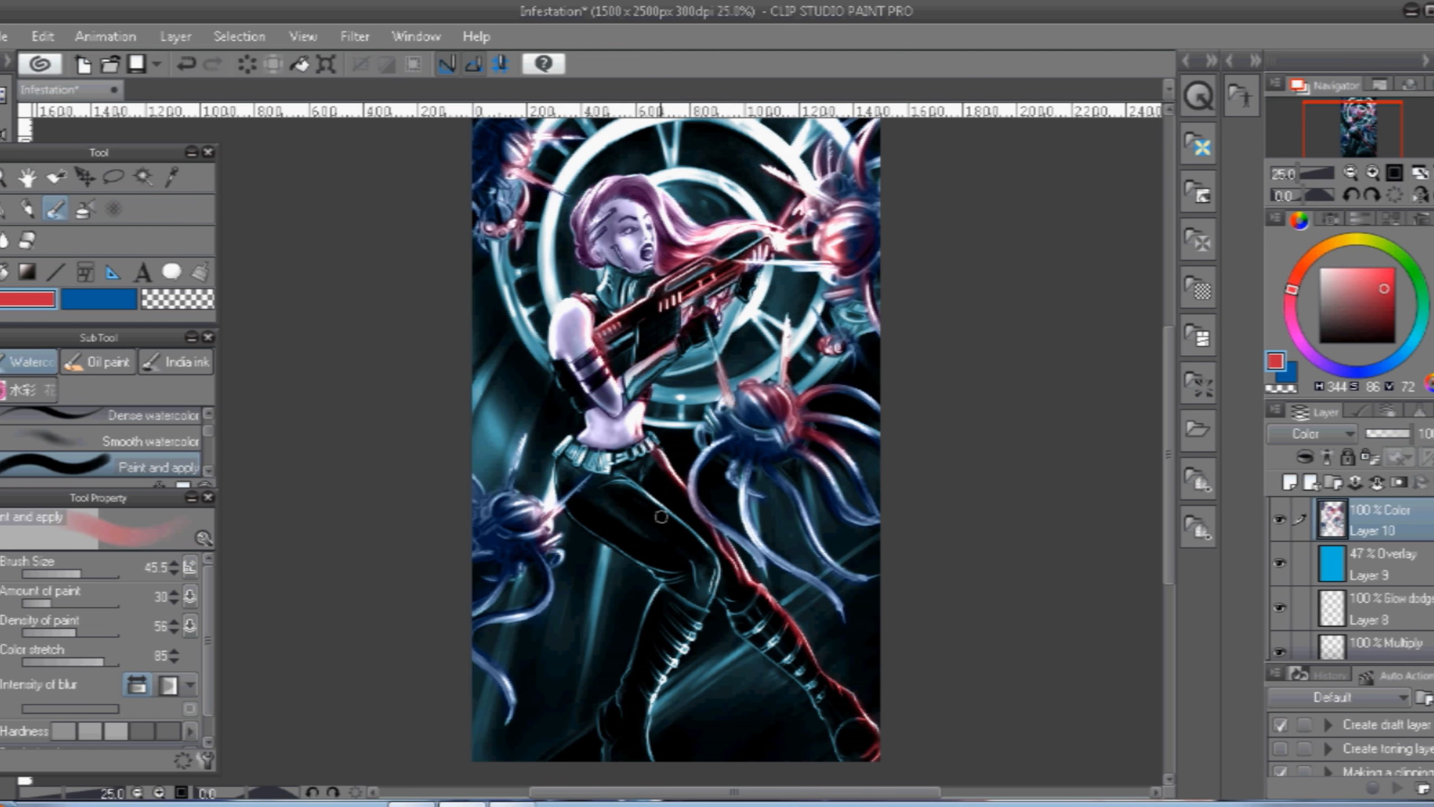
# Paint bright blue light (H 192, S 86, V 72) along the woman's face and legs.
pyautogui.click(1407, 351)
pyautogui.moveTo(559, 466)
pyautogui.mouseDown()
pyautogui.moveTo(628, 554)
pyautogui.moveTo(702, 595)
pyautogui.mouseUp()
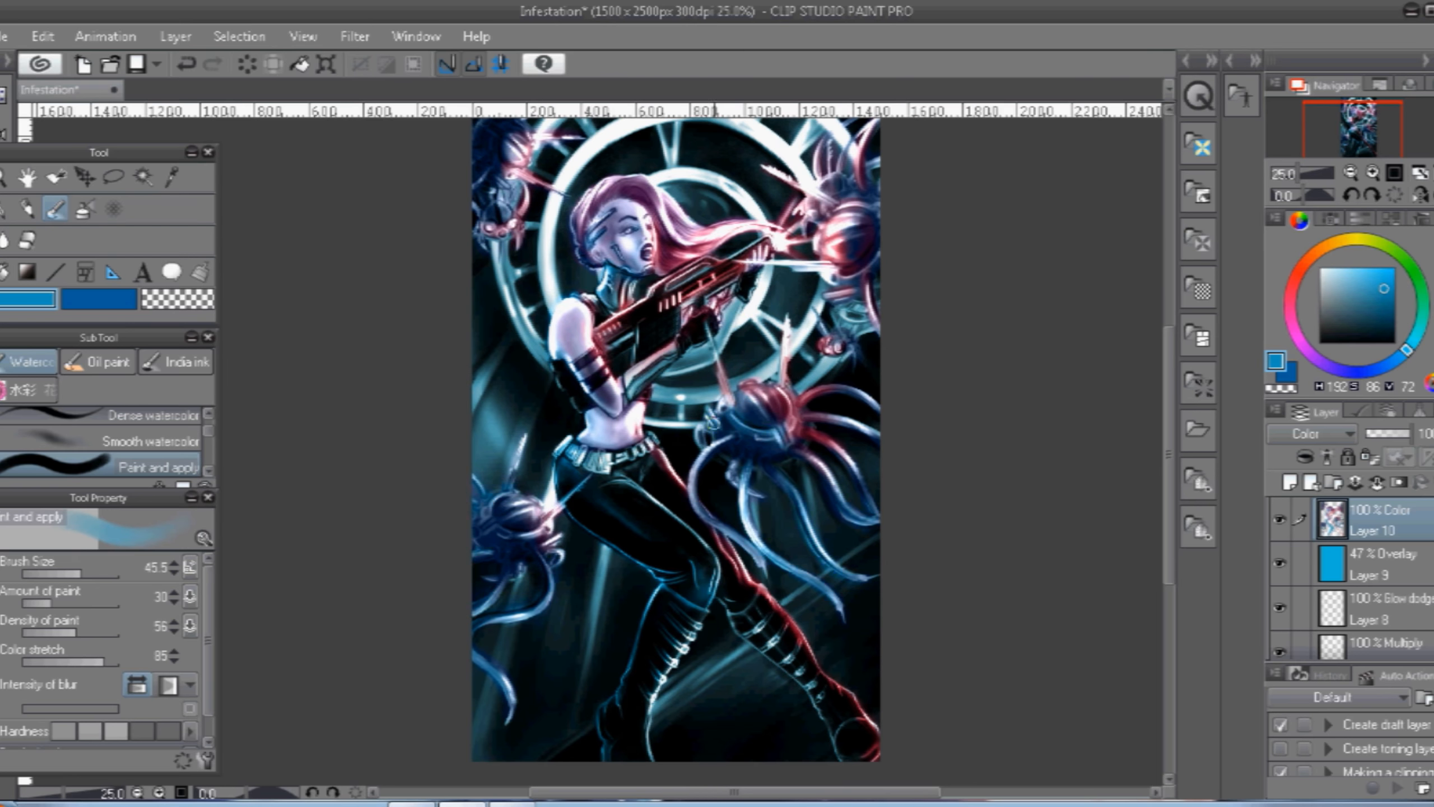
# Paint the gun's side panel, background rings and light beams in the same bright blue on Layer 10.
pyautogui.scroll(-10, 1378, 599)
pyautogui.click(1378, 638)
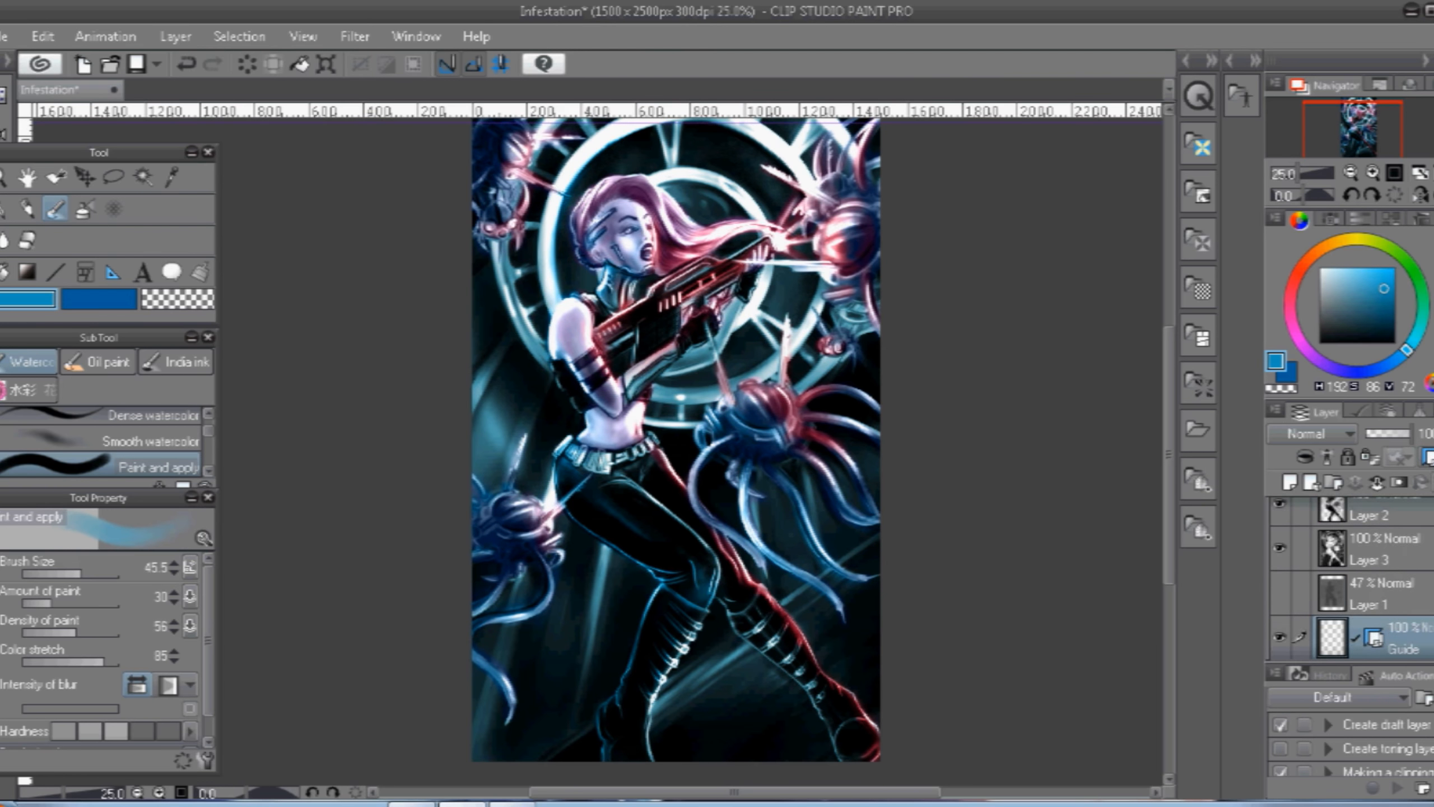
pyautogui.scroll(10, 1398, 537)
pyautogui.click(1398, 531)
pyautogui.moveTo(705, 275)
pyautogui.mouseDown()
pyautogui.moveTo(669, 286)
pyautogui.moveTo(702, 268)
pyautogui.mouseUp()
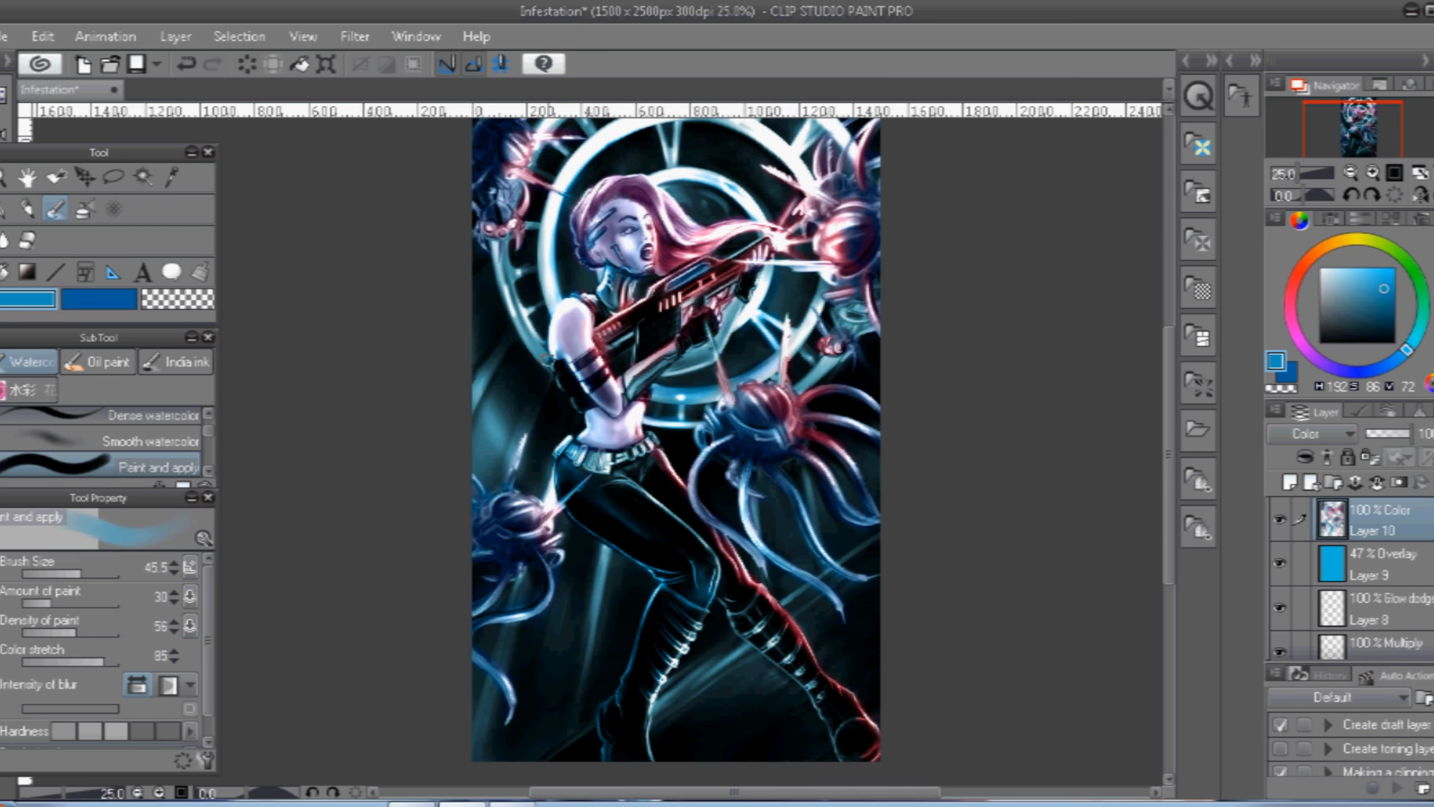
pyautogui.scroll(3, 597, 133)
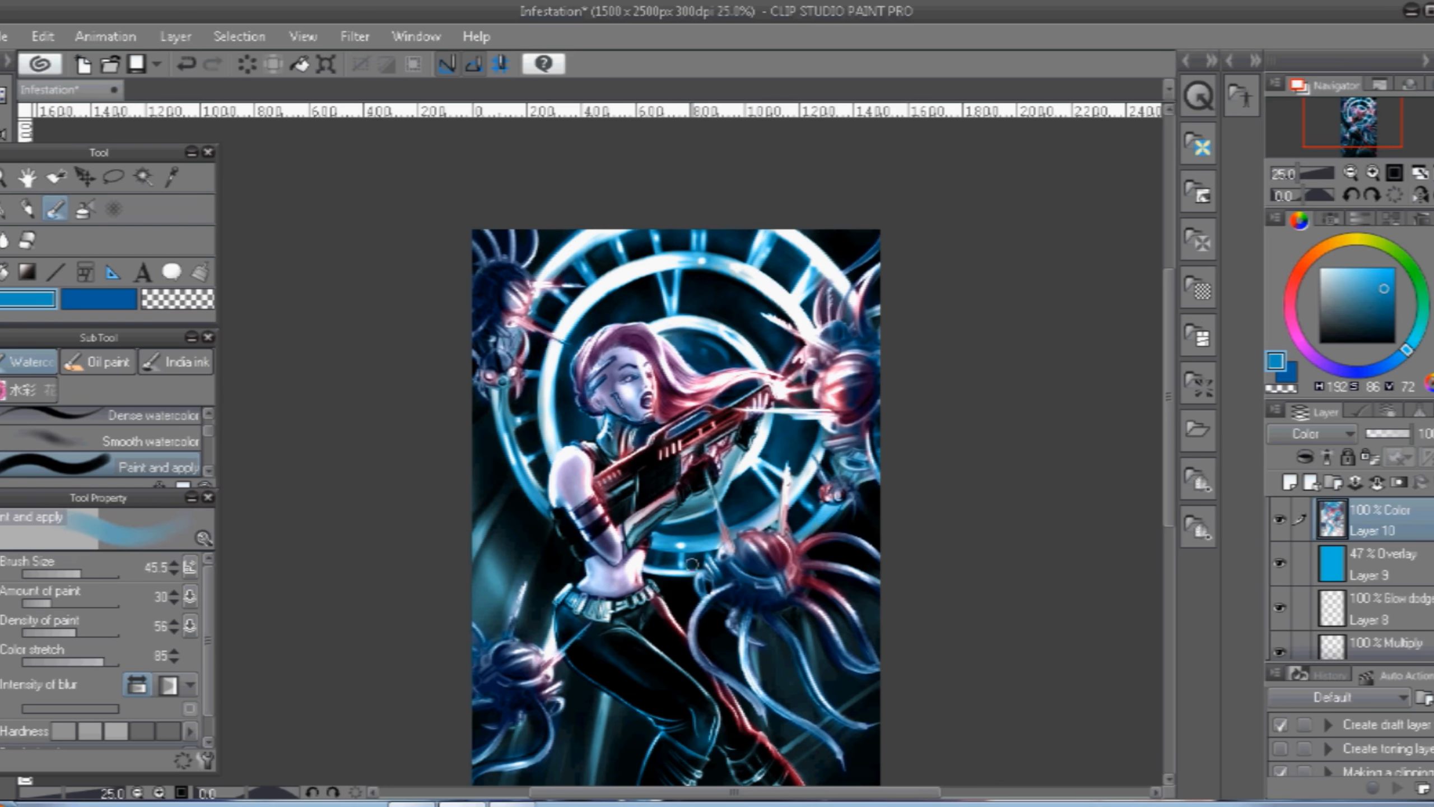
pyautogui.scroll(-2, 510, 587)
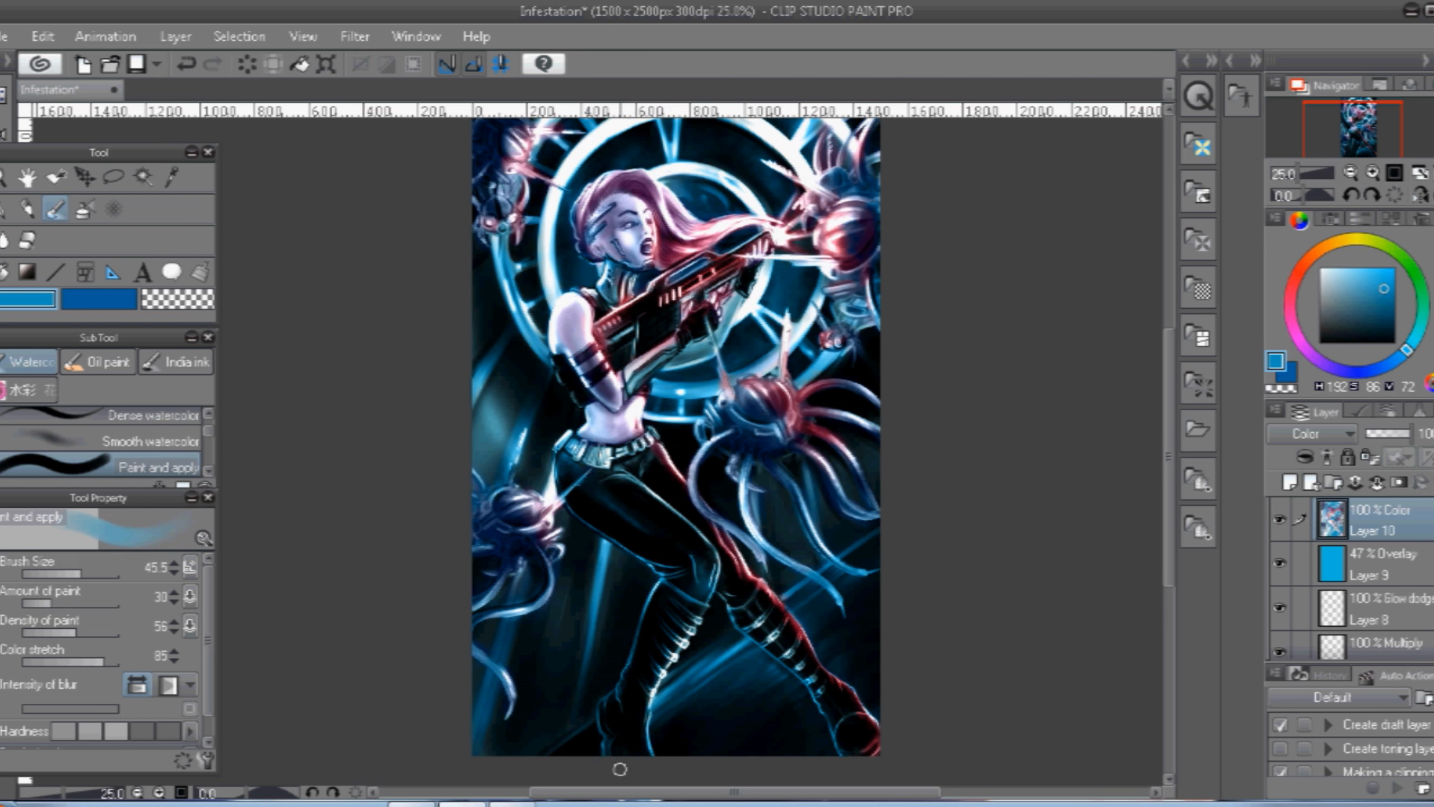
# Paint the woman's lips, eyes and facial implant lines in purple (H 277, S 86, V 72) with a 4.4 brush.
pyautogui.click(303, 37)
pyautogui.click(419, 62)
pyautogui.click(303, 37)
pyautogui.click(419, 62)
pyautogui.click(303, 37)
pyautogui.click(419, 62)
pyautogui.moveTo(1169, 460); pyautogui.dragTo(1169, 318)
pyautogui.click(1317, 360)
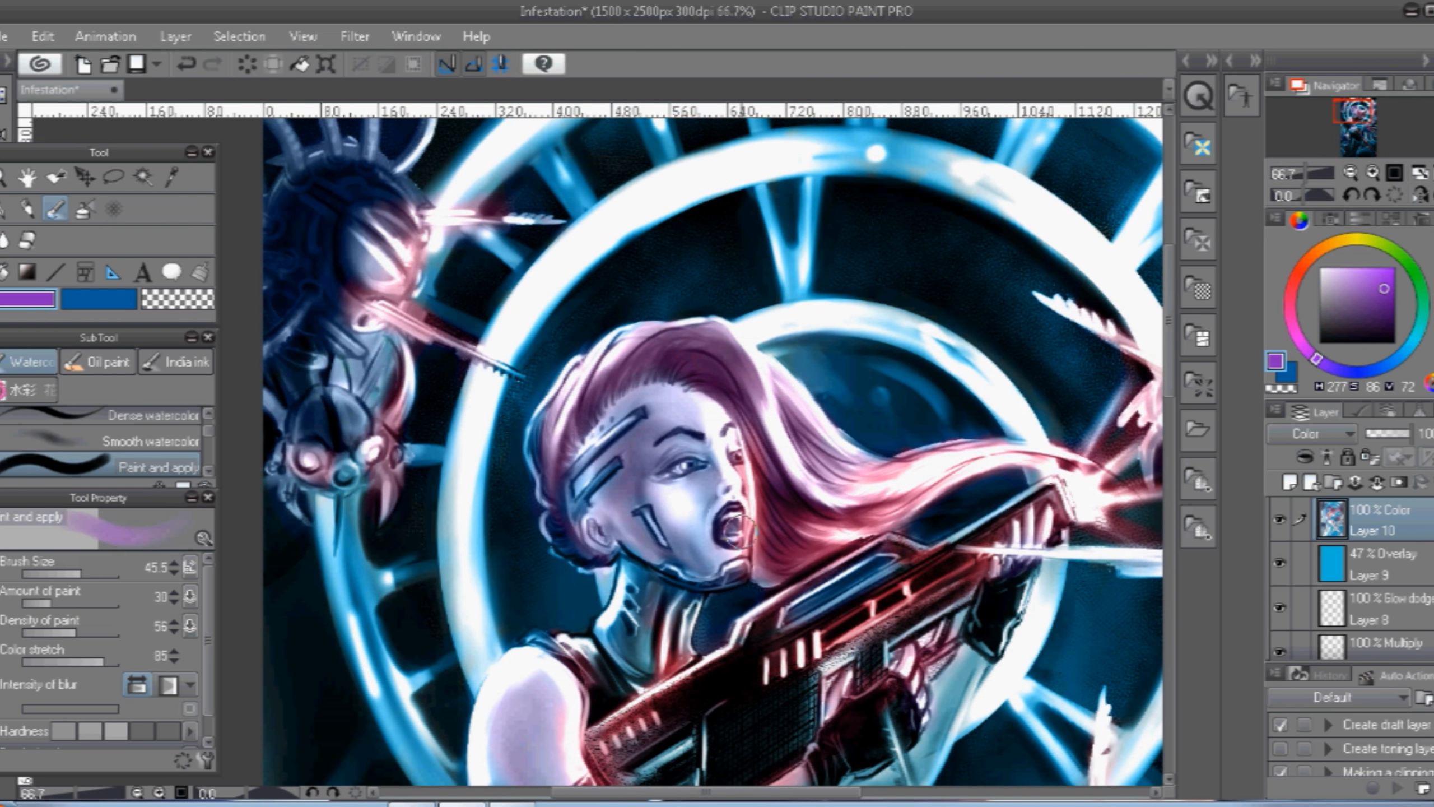
pyautogui.click(58, 575)
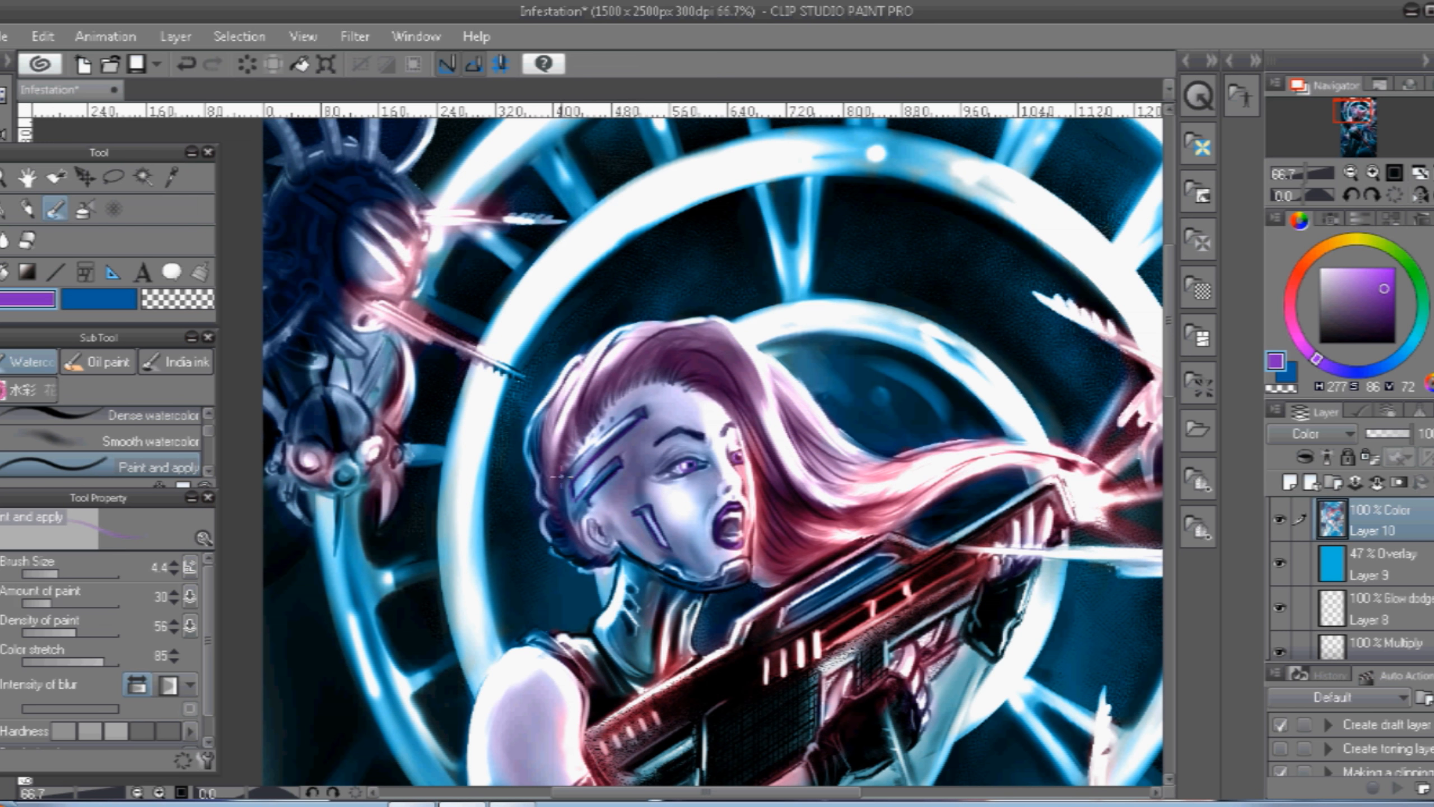
# Add a Multiply layer above the Color layer and darken the eye and lip details with deep violet (H 277, S 66, V 19).
pyautogui.click(1369, 329)
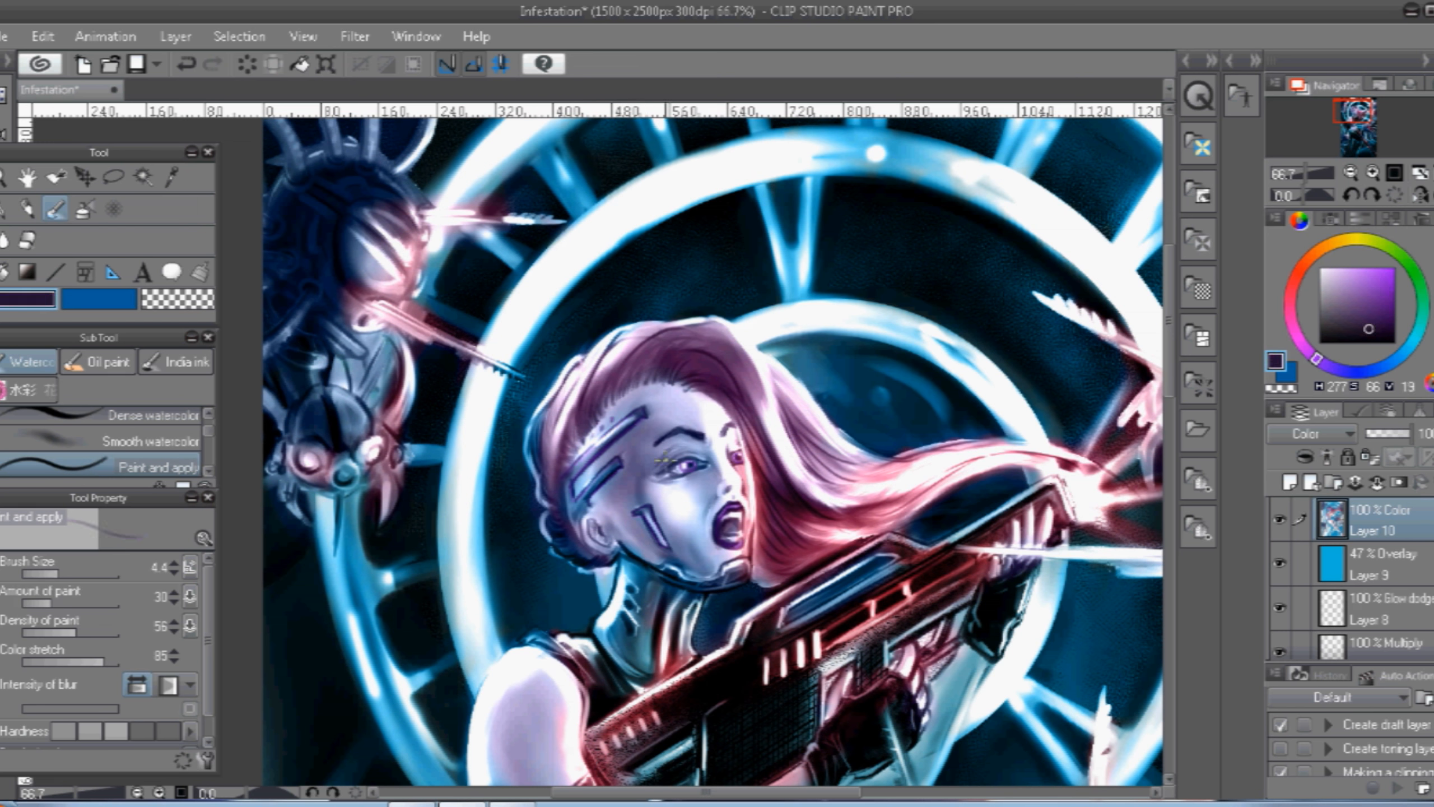
pyautogui.click(1290, 483)
pyautogui.click(1313, 433)
pyautogui.click(1299, 40)
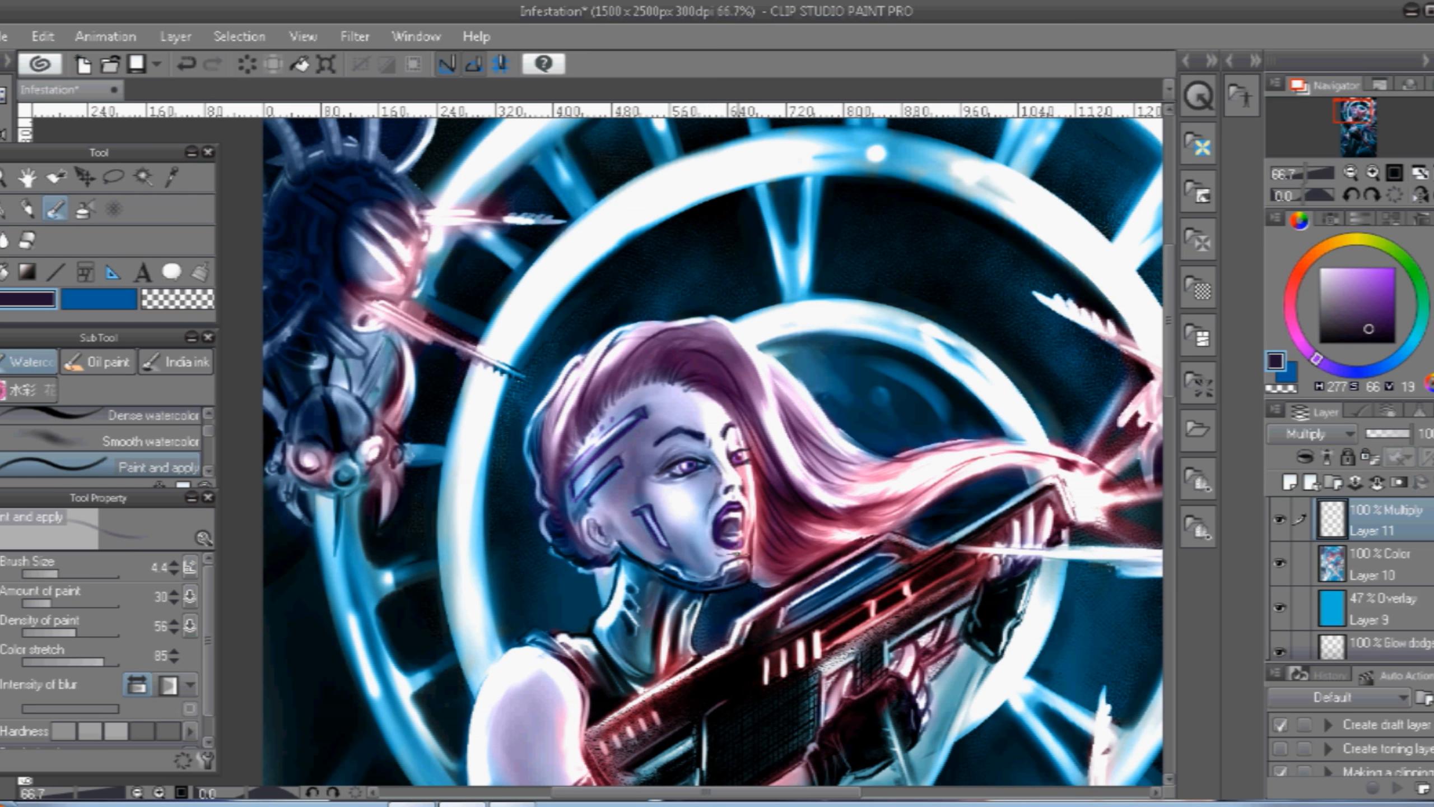
# Tint the woman's eyes green (H 103, S 73, V 54) on the Multiply layer with a 6.9 brush.
pyautogui.keyDown('alt'); pyautogui.click(707, 517); pyautogui.keyUp('alt')
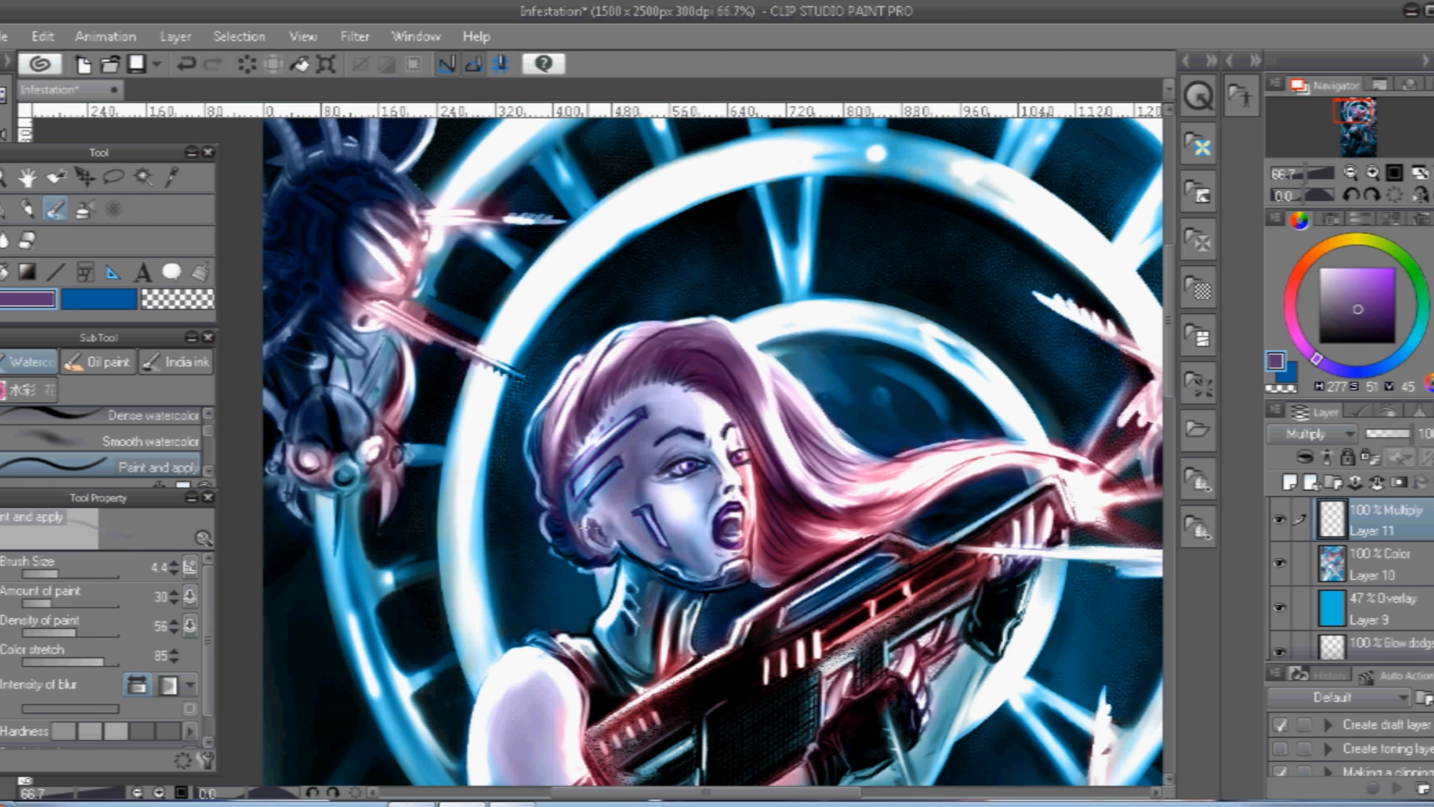
pyautogui.click(1404, 258)
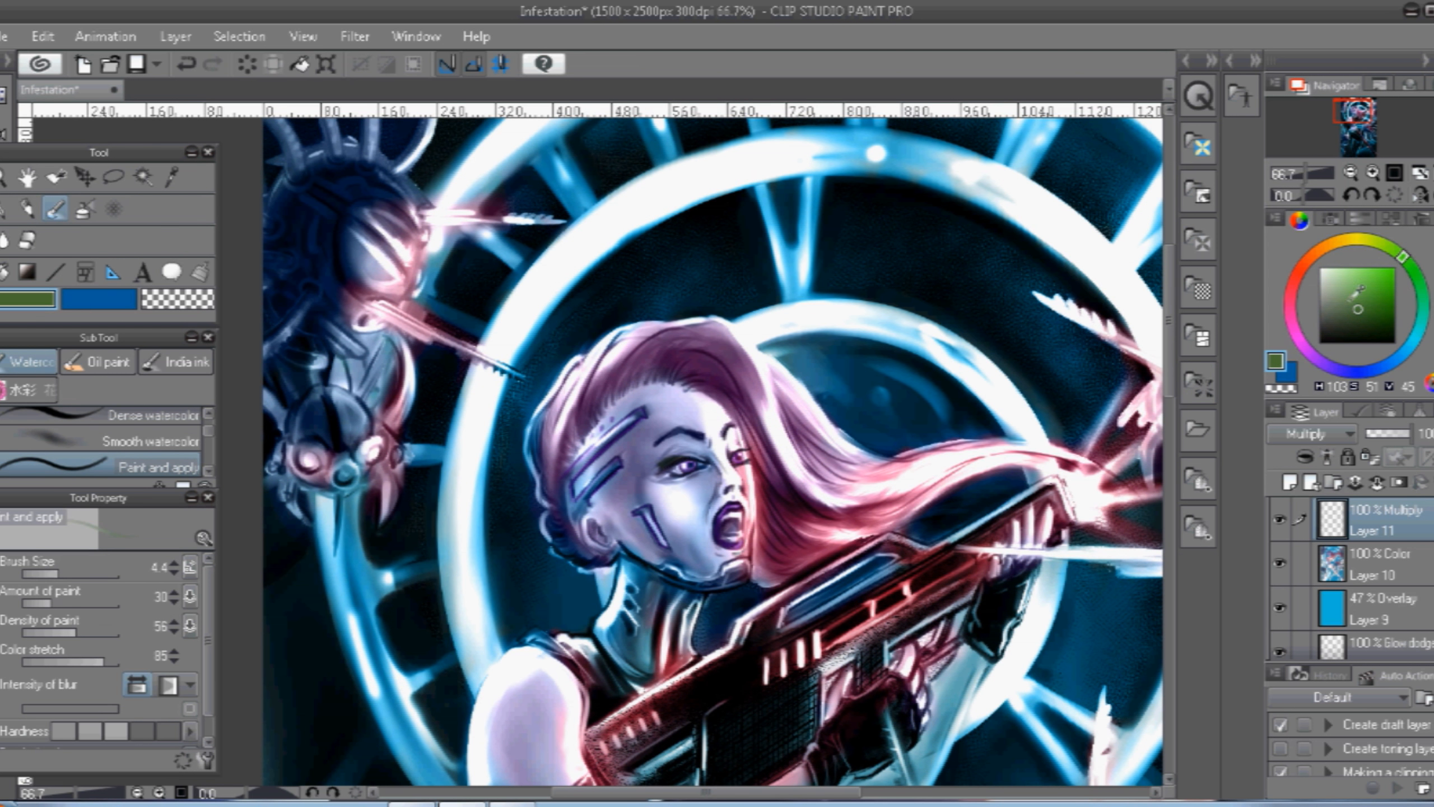
pyautogui.click(1375, 303)
pyautogui.click(63, 575)
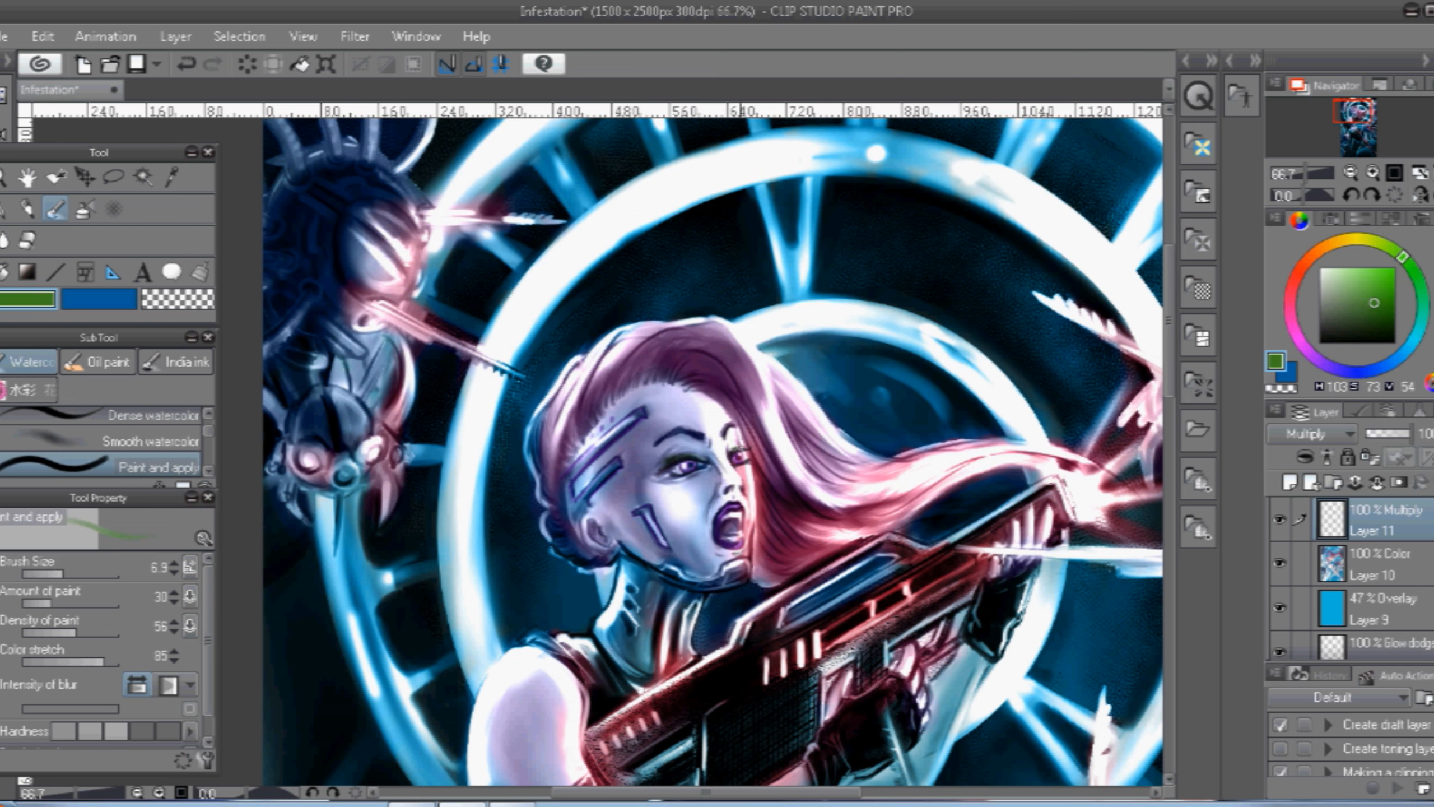
# Shade the woman's neck, shoulder and jaw with blue (H 212, S 73, V 54) on the Multiply layer, using a size 12 brush.
pyautogui.click(1389, 364)
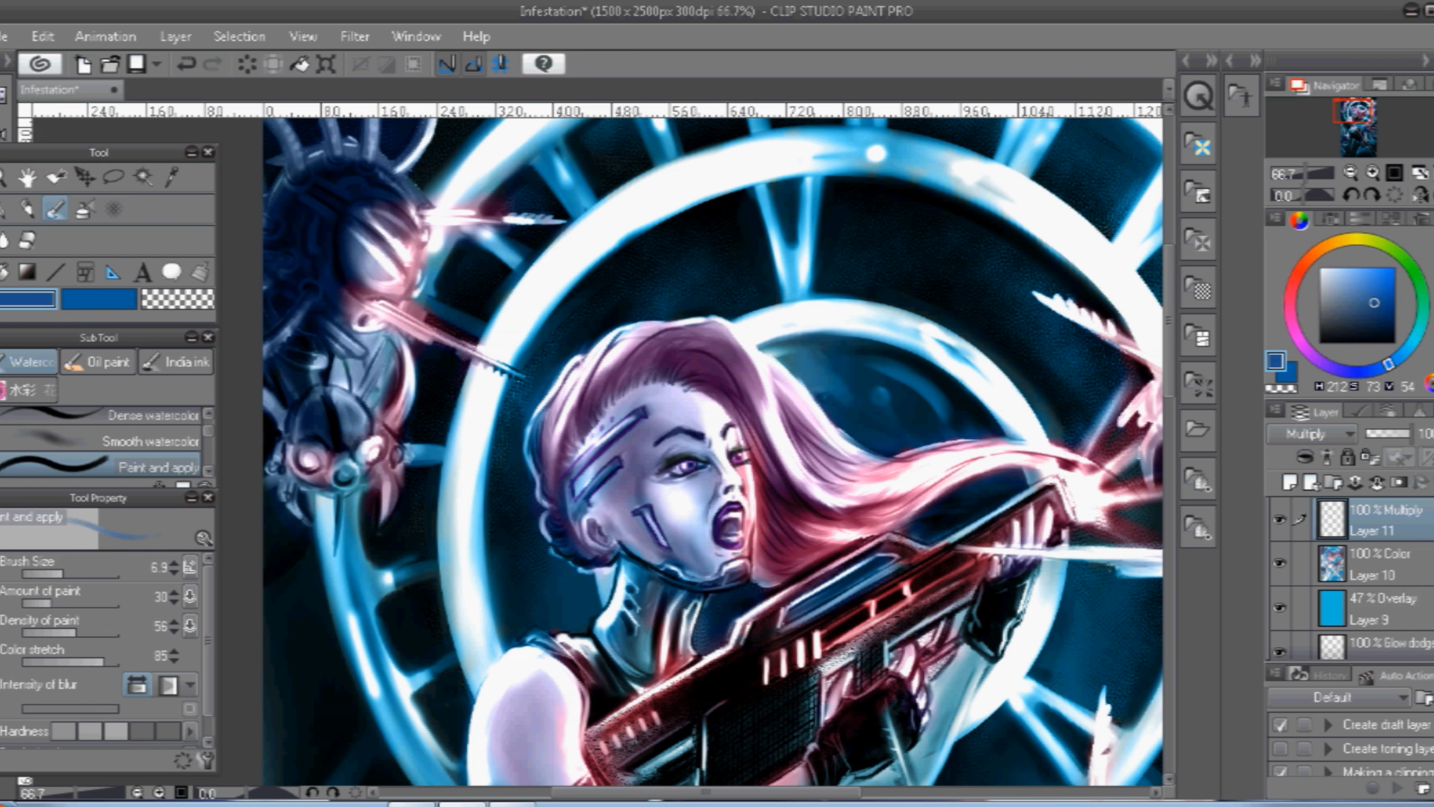
pyautogui.moveTo(636, 564)
pyautogui.mouseDown()
pyautogui.moveTo(687, 590)
pyautogui.moveTo(639, 638)
pyautogui.moveTo(618, 709)
pyautogui.mouseUp()
pyautogui.click(67, 574)
pyautogui.moveTo(577, 657); pyautogui.dragTo(606, 691)
pyautogui.moveTo(532, 645); pyautogui.dragTo(585, 703)
pyautogui.moveTo(577, 520)
pyautogui.mouseDown()
pyautogui.moveTo(604, 560)
pyautogui.moveTo(565, 487)
pyautogui.moveTo(583, 430)
pyautogui.moveTo(625, 386)
pyautogui.moveTo(696, 390)
pyautogui.moveTo(757, 469)
pyautogui.moveTo(754, 583)
pyautogui.moveTo(759, 494)
pyautogui.moveTo(790, 555)
pyautogui.moveTo(763, 585)
pyautogui.moveTo(786, 559)
pyautogui.mouseUp()
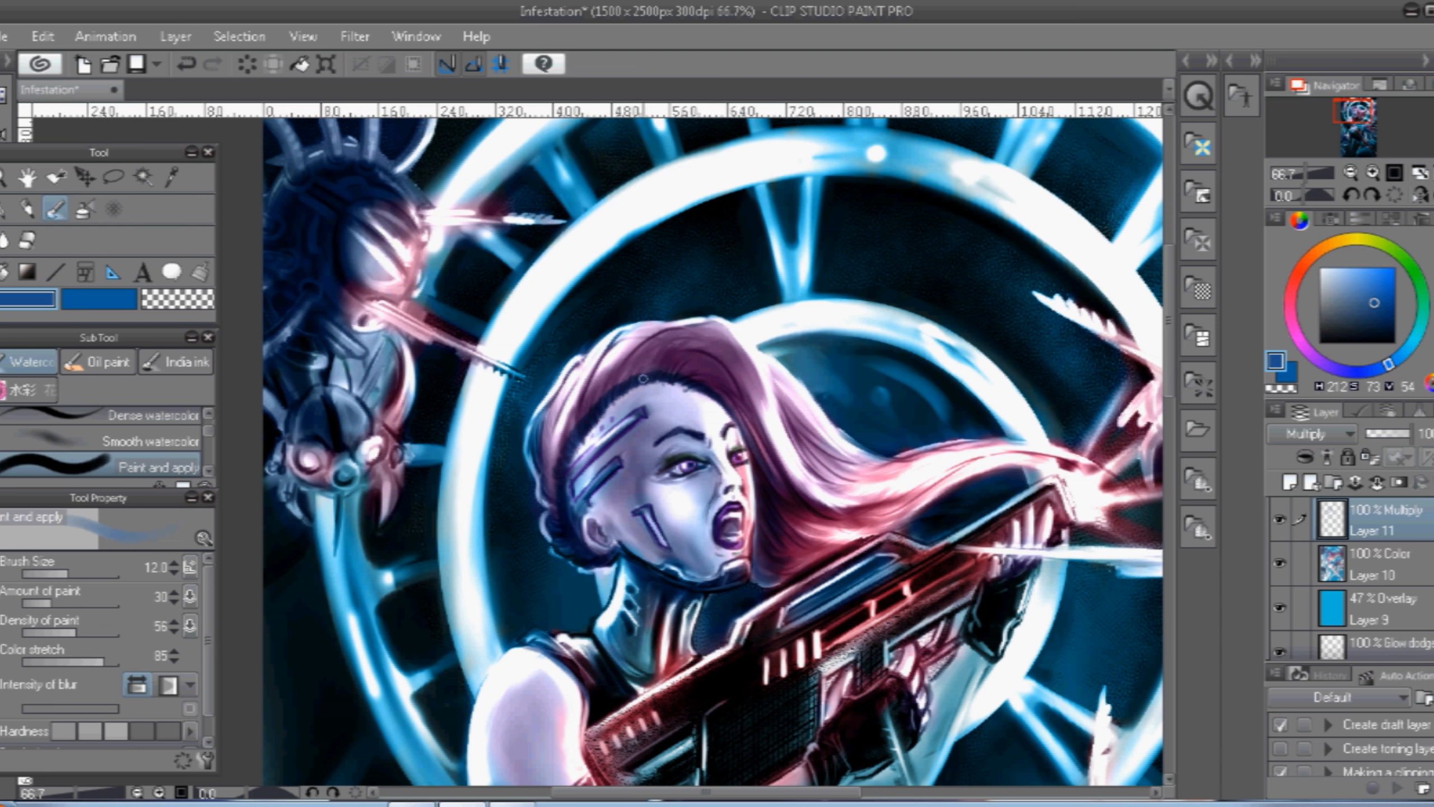
# Deepen the shadows in the woman's hair and around her eye with the same blue.
pyautogui.moveTo(643, 379)
pyautogui.mouseDown()
pyautogui.moveTo(713, 377)
pyautogui.moveTo(721, 395)
pyautogui.moveTo(683, 374)
pyautogui.moveTo(713, 362)
pyautogui.moveTo(756, 441)
pyautogui.moveTo(738, 422)
pyautogui.moveTo(836, 511)
pyautogui.mouseUp()
pyautogui.moveTo(663, 340)
pyautogui.mouseDown()
pyautogui.moveTo(579, 414)
pyautogui.moveTo(561, 505)
pyautogui.mouseUp()
pyautogui.moveTo(671, 458)
pyautogui.mouseDown()
pyautogui.moveTo(711, 461)
pyautogui.moveTo(657, 456)
pyautogui.moveTo(685, 449)
pyautogui.moveTo(733, 474)
pyautogui.moveTo(695, 476)
pyautogui.mouseUp()
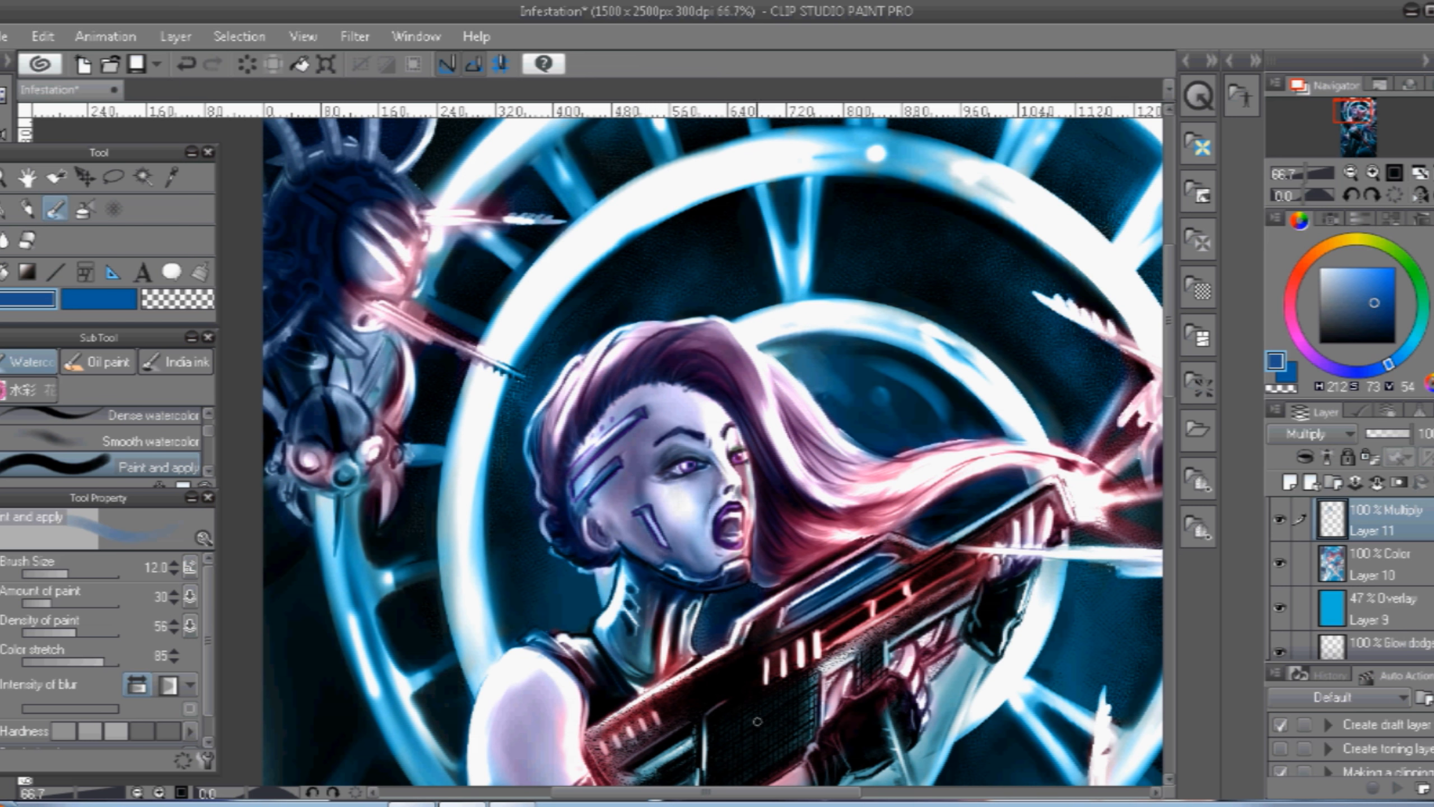
# Shade the creature in the artwork's upper-left corner with the same blue, using a larger brush of about 57.
pyautogui.moveTo(1169, 381); pyautogui.dragTo(1169, 466)
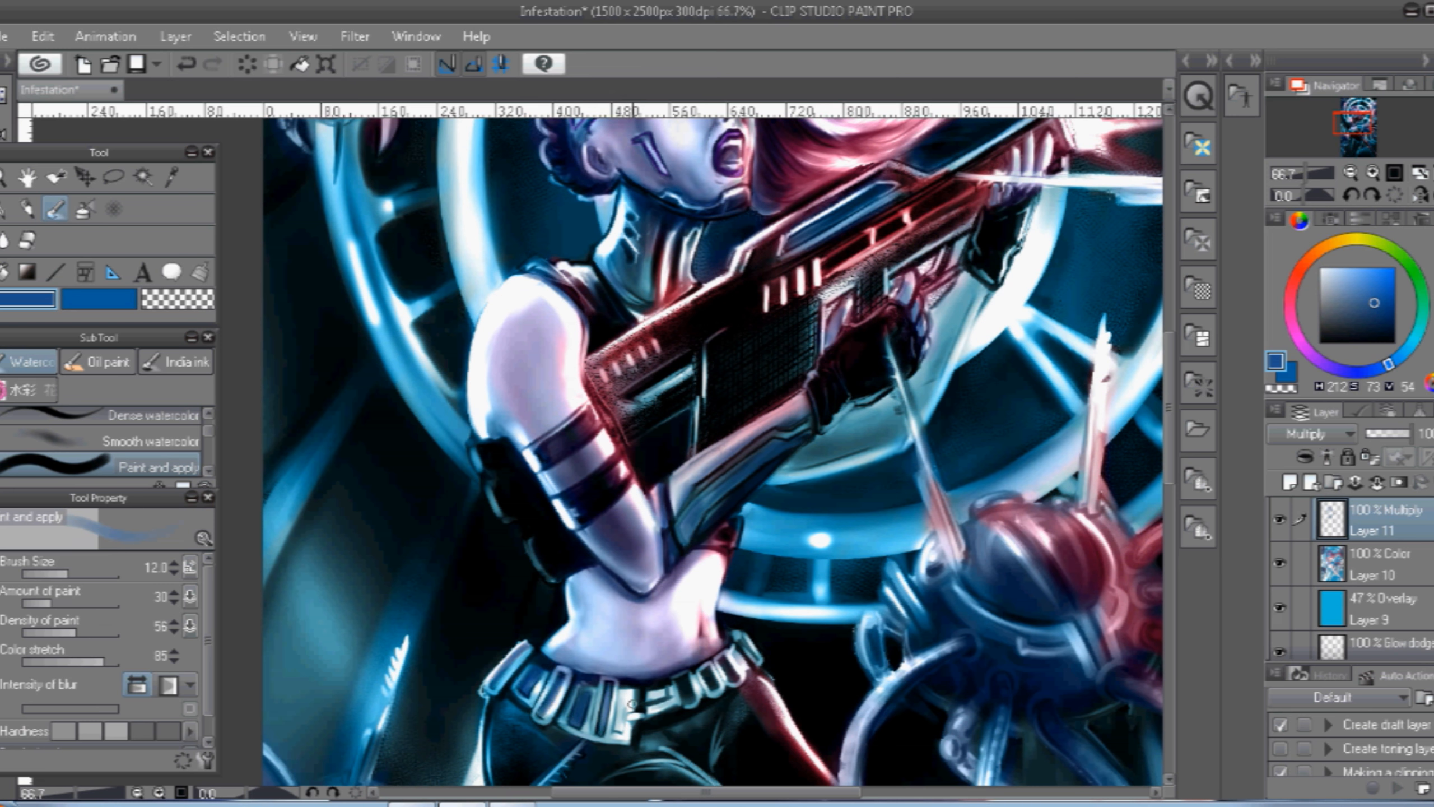
pyautogui.scroll(-5, 743, 657)
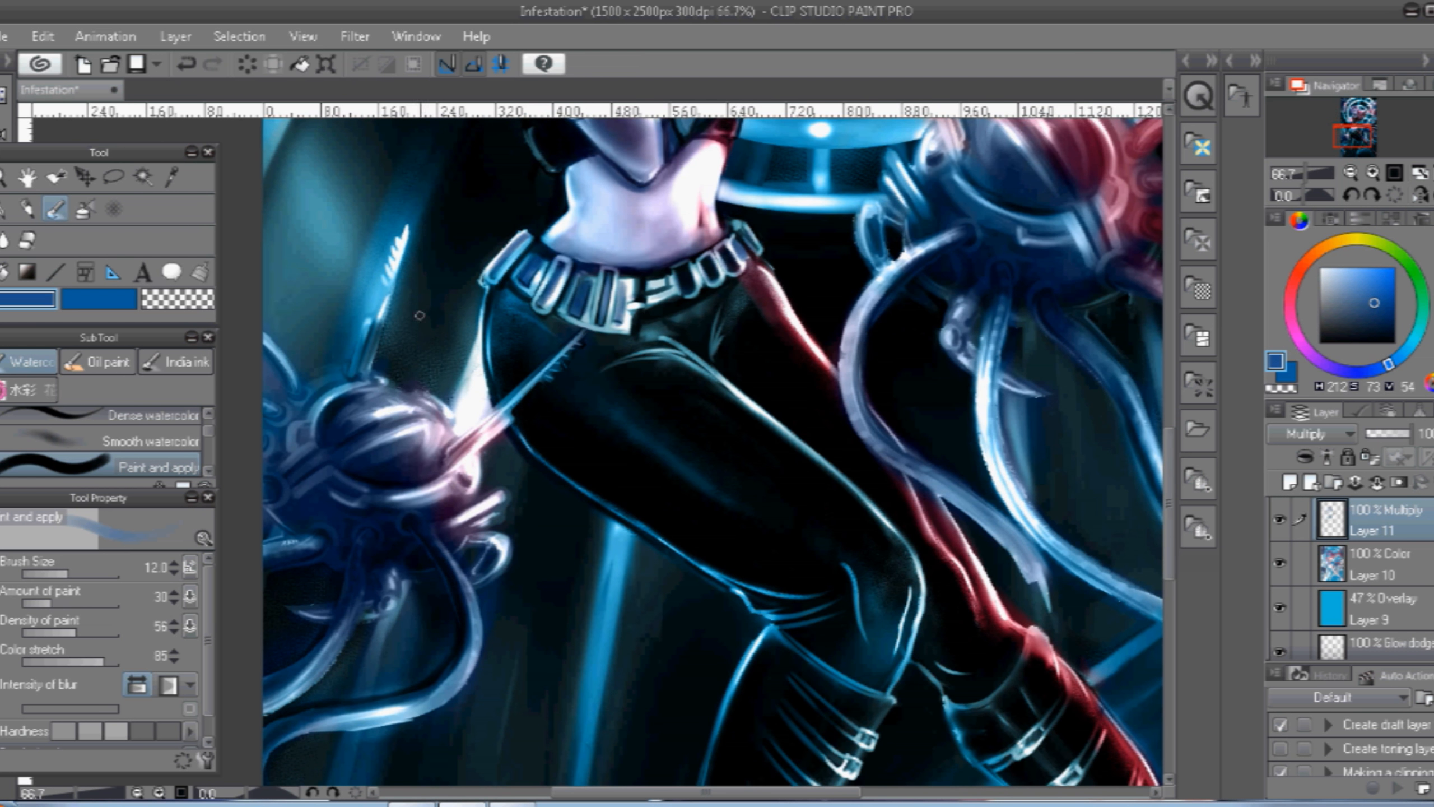
pyautogui.scroll(-5, 800, 378)
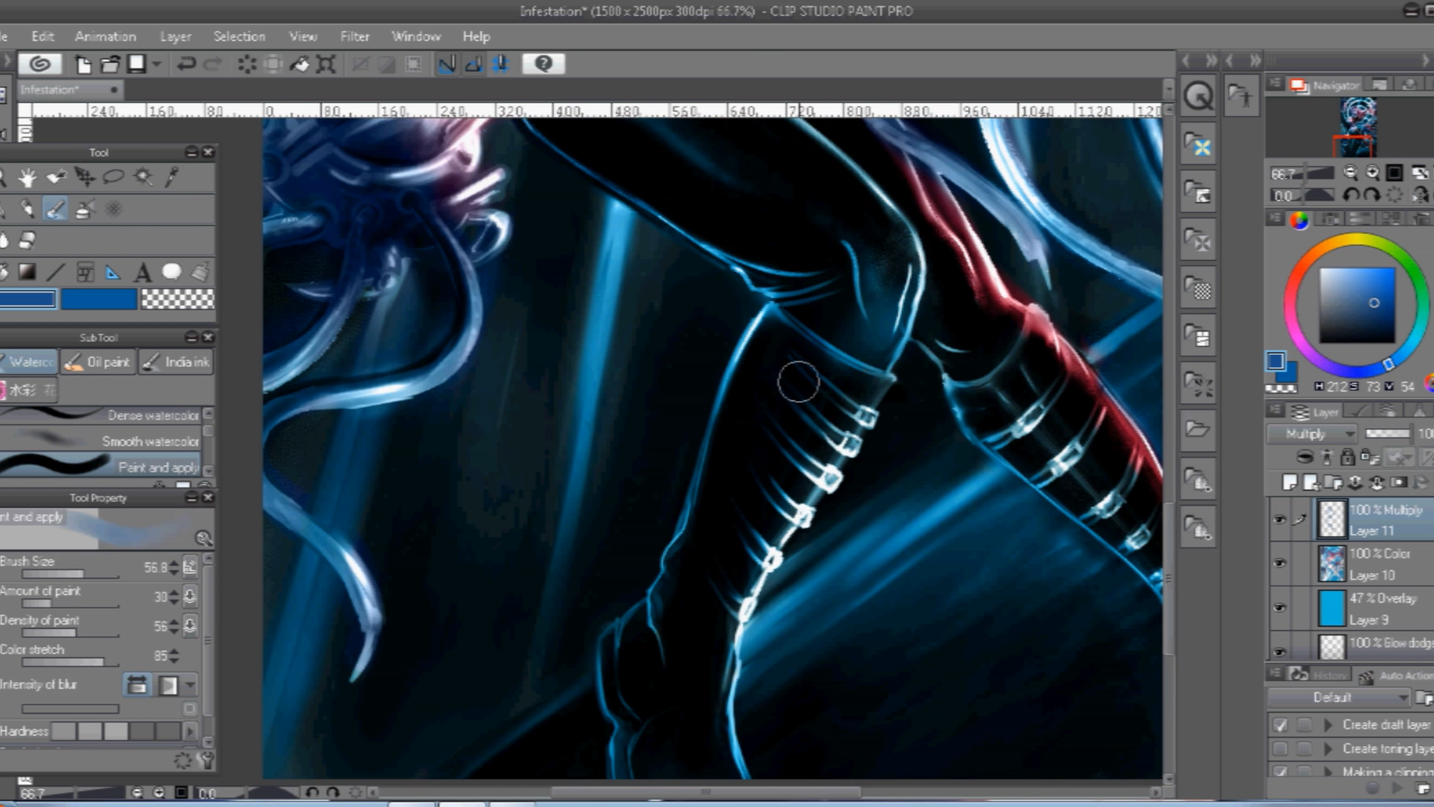
pyautogui.scroll(10, 631, 651)
pyautogui.scroll(-8, 637, 637)
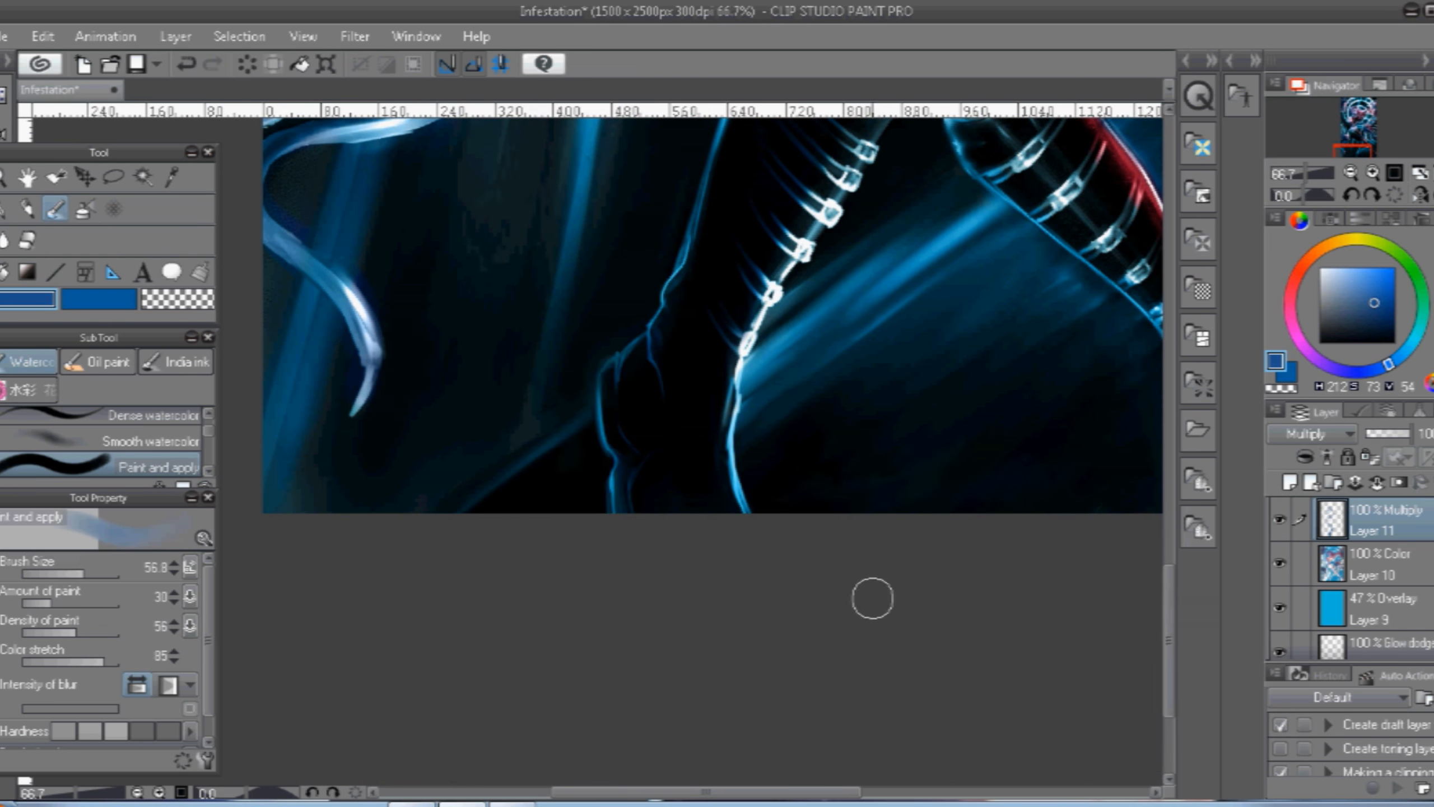
pyautogui.scroll(3, 884, 721)
pyautogui.scroll(-1, 1164, 551)
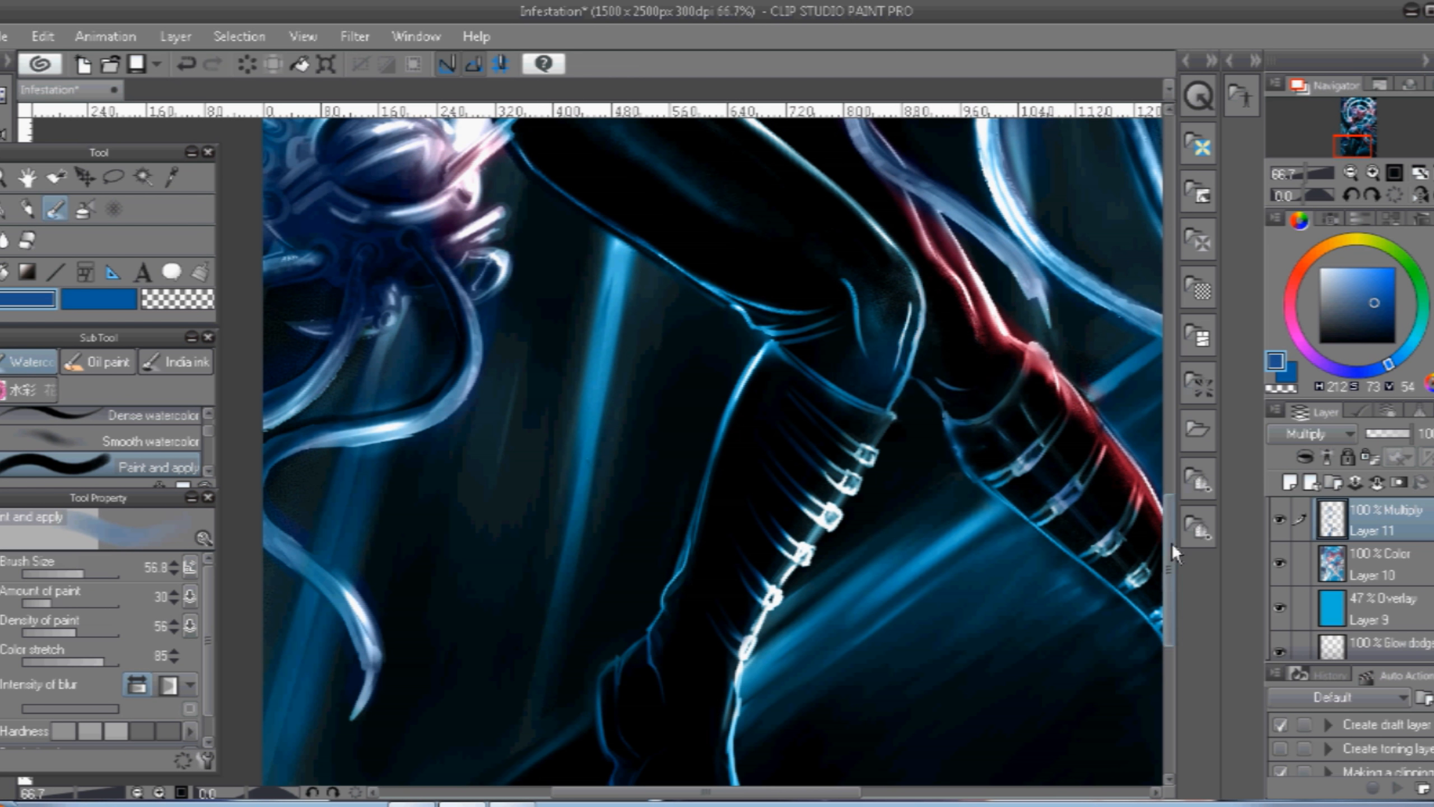
pyautogui.moveTo(1170, 551); pyautogui.dragTo(1171, 283)
pyautogui.moveTo(314, 173); pyautogui.dragTo(448, 151)
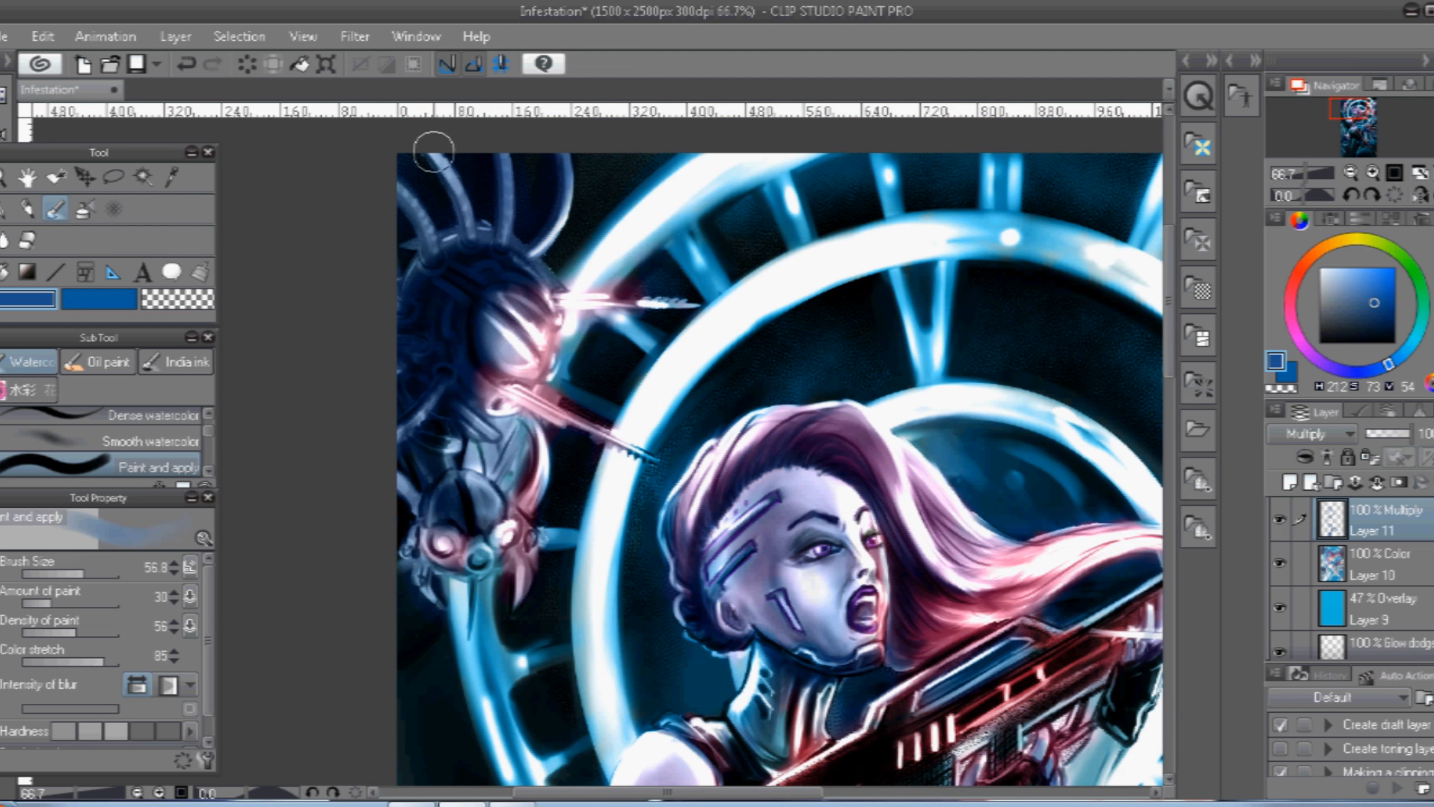
pyautogui.moveTo(408, 502); pyautogui.dragTo(468, 450)
pyautogui.moveTo(390, 551); pyautogui.dragTo(423, 589)
# Darken the upper-right creature and the small creature below it with the same blue on the Multiply layer.
pyautogui.moveTo(786, 792); pyautogui.dragTo(932, 792)
pyautogui.moveTo(971, 523)
pyautogui.mouseDown()
pyautogui.moveTo(934, 653)
pyautogui.moveTo(905, 556)
pyautogui.mouseUp()
pyautogui.moveTo(906, 556); pyautogui.dragTo(836, 588)
pyautogui.moveTo(975, 518)
pyautogui.mouseDown()
pyautogui.moveTo(866, 444)
pyautogui.moveTo(983, 452)
pyautogui.mouseUp()
pyautogui.moveTo(786, 542); pyautogui.dragTo(799, 542)
pyautogui.moveTo(1168, 361); pyautogui.dragTo(1168, 436)
pyautogui.moveTo(875, 537)
pyautogui.mouseDown()
pyautogui.moveTo(870, 510)
pyautogui.moveTo(874, 546)
pyautogui.mouseUp()
# Shade the body and tentacles of the large creature beside the woman's hip with the same blue.
pyautogui.moveTo(1168, 398); pyautogui.dragTo(1168, 473)
pyautogui.moveTo(694, 556); pyautogui.dragTo(663, 574)
pyautogui.moveTo(595, 513); pyautogui.dragTo(599, 587)
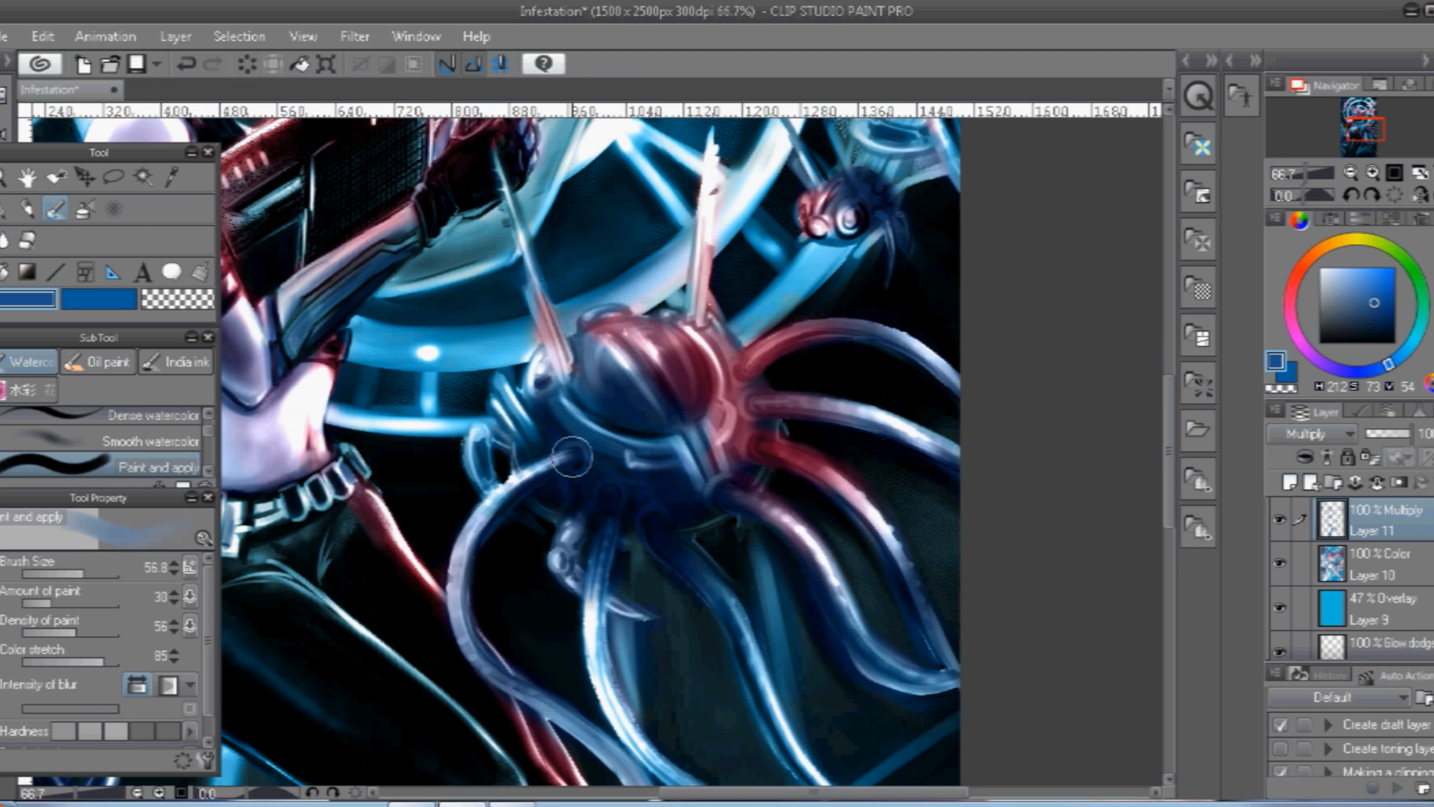
pyautogui.moveTo(572, 457); pyautogui.dragTo(479, 525)
pyautogui.moveTo(579, 584); pyautogui.dragTo(621, 598)
# Add blue shading to the woman's gloved hands, the gun and the area around her neck.
pyautogui.moveTo(1168, 423); pyautogui.dragTo(1155, 363)
pyautogui.moveTo(269, 480); pyautogui.dragTo(297, 453)
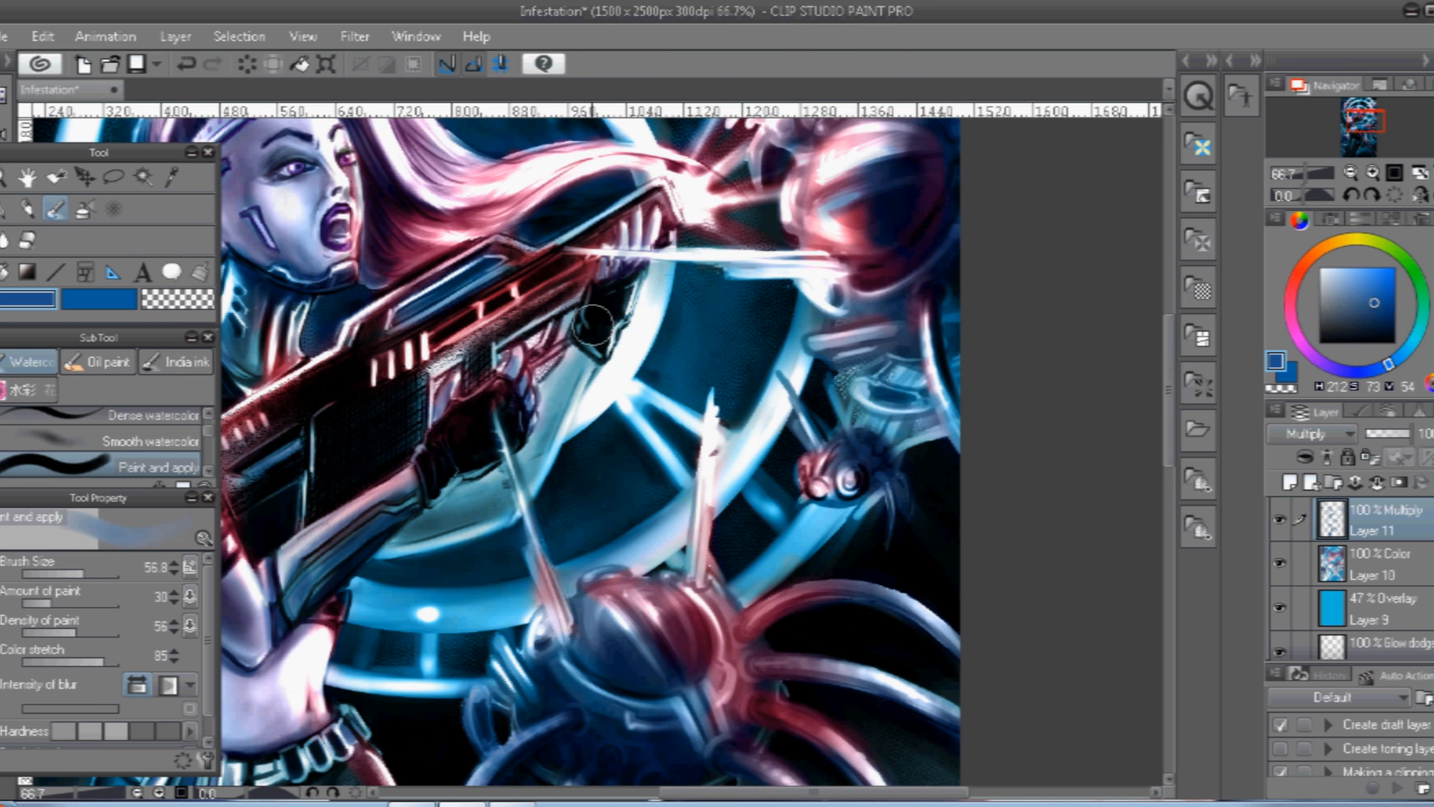
pyautogui.moveTo(582, 314); pyautogui.dragTo(505, 338)
pyautogui.moveTo(408, 310); pyautogui.dragTo(472, 277)
pyautogui.moveTo(312, 318); pyautogui.dragTo(311, 338)
# Fit the artwork to the screen and tint the right-hand creatures and muzzle flash orange (H 33, S 82, V 84).
pyautogui.moveTo(1168, 448)
pyautogui.mouseDown()
pyautogui.moveTo(1151, 646)
pyautogui.moveTo(1155, 467)
pyautogui.mouseUp()
pyautogui.click(303, 37)
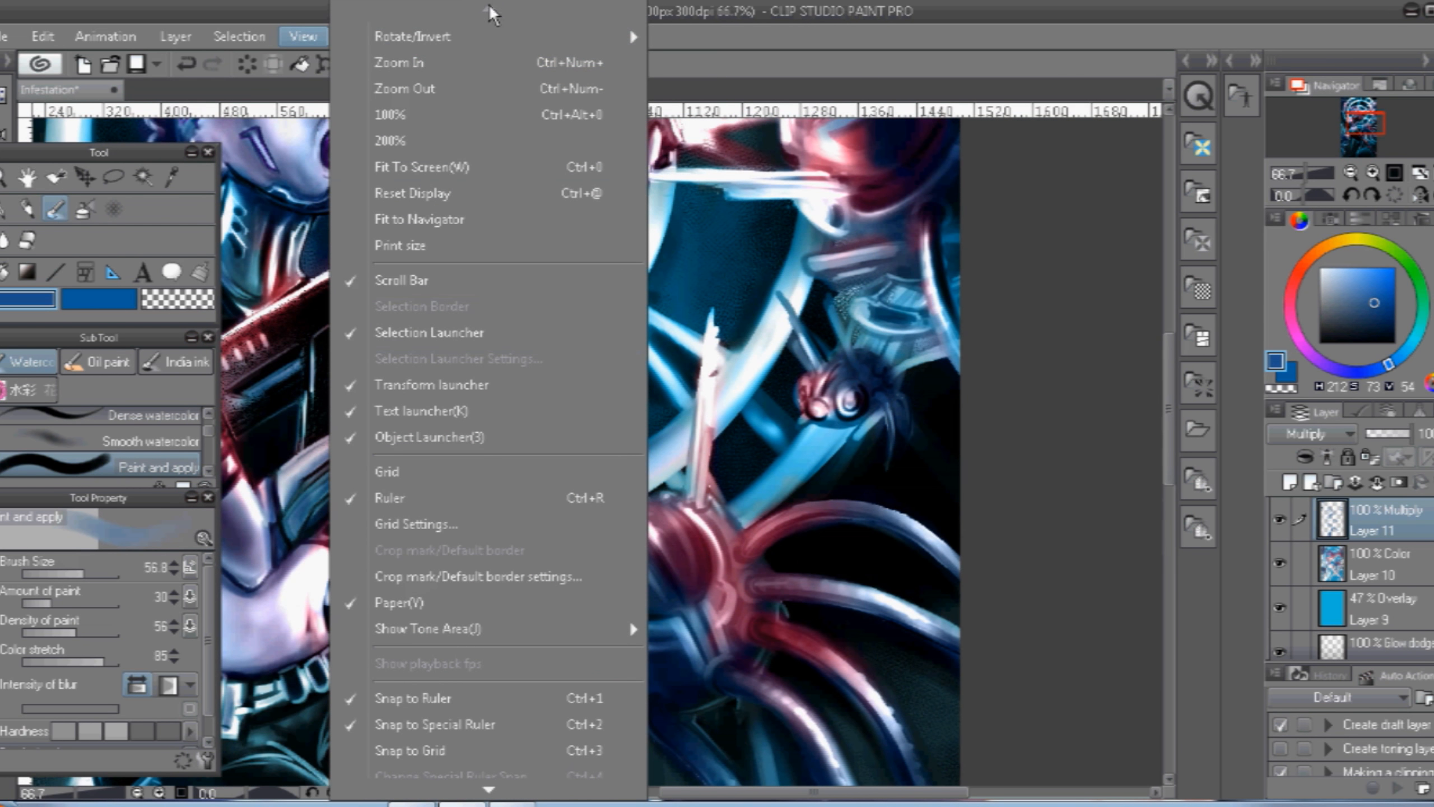
pyautogui.click(451, 166)
pyautogui.click(1326, 246)
pyautogui.moveTo(668, 427); pyautogui.dragTo(691, 449)
pyautogui.moveTo(733, 274); pyautogui.dragTo(761, 284)
pyautogui.click(1381, 280)
pyautogui.moveTo(666, 422)
pyautogui.mouseDown()
pyautogui.moveTo(701, 365)
pyautogui.moveTo(711, 375)
pyautogui.moveTo(697, 354)
pyautogui.moveTo(736, 421)
pyautogui.mouseUp()
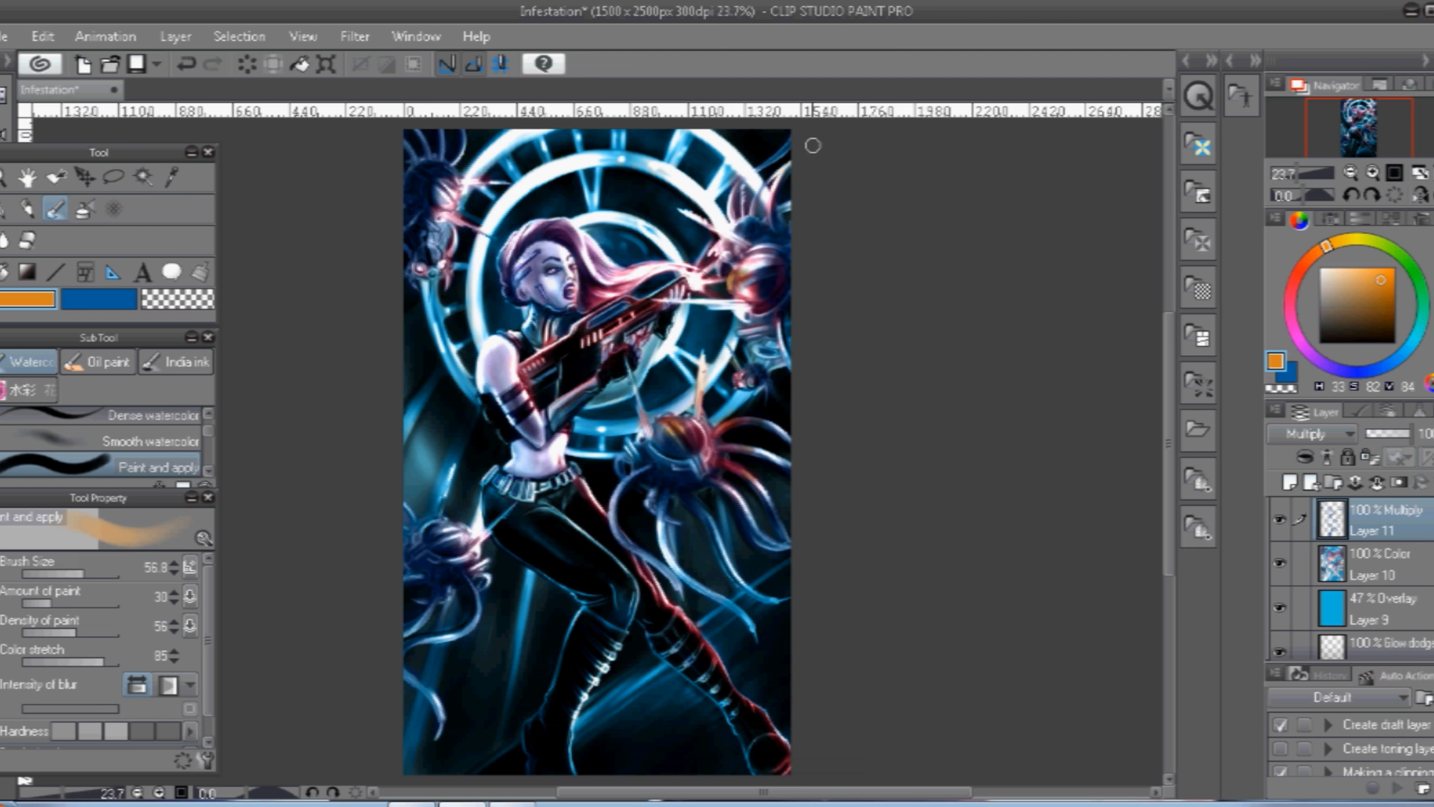
pyautogui.moveTo(749, 245)
pyautogui.mouseDown()
pyautogui.moveTo(739, 240)
pyautogui.moveTo(762, 256)
pyautogui.mouseUp()
pyautogui.moveTo(740, 293)
pyautogui.mouseDown()
pyautogui.moveTo(746, 276)
pyautogui.moveTo(693, 277)
pyautogui.moveTo(706, 263)
pyautogui.mouseUp()
# Tint the woman's flowing hair red (H 356, S 82, V 84) on the Multiply layer.
pyautogui.click(1350, 240)
pyautogui.click(1297, 277)
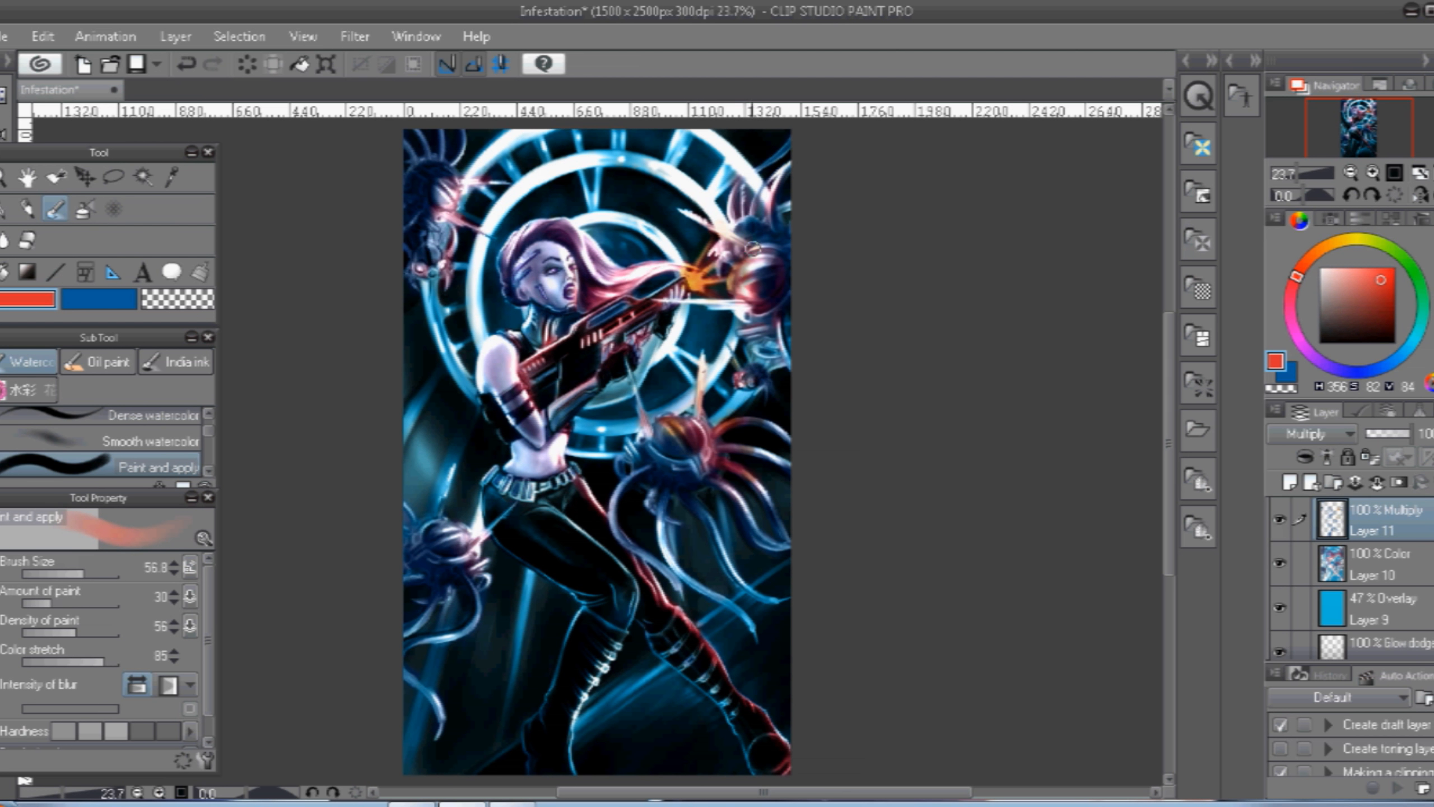
pyautogui.moveTo(587, 282); pyautogui.dragTo(648, 255)
pyautogui.moveTo(593, 289); pyautogui.dragTo(684, 262)
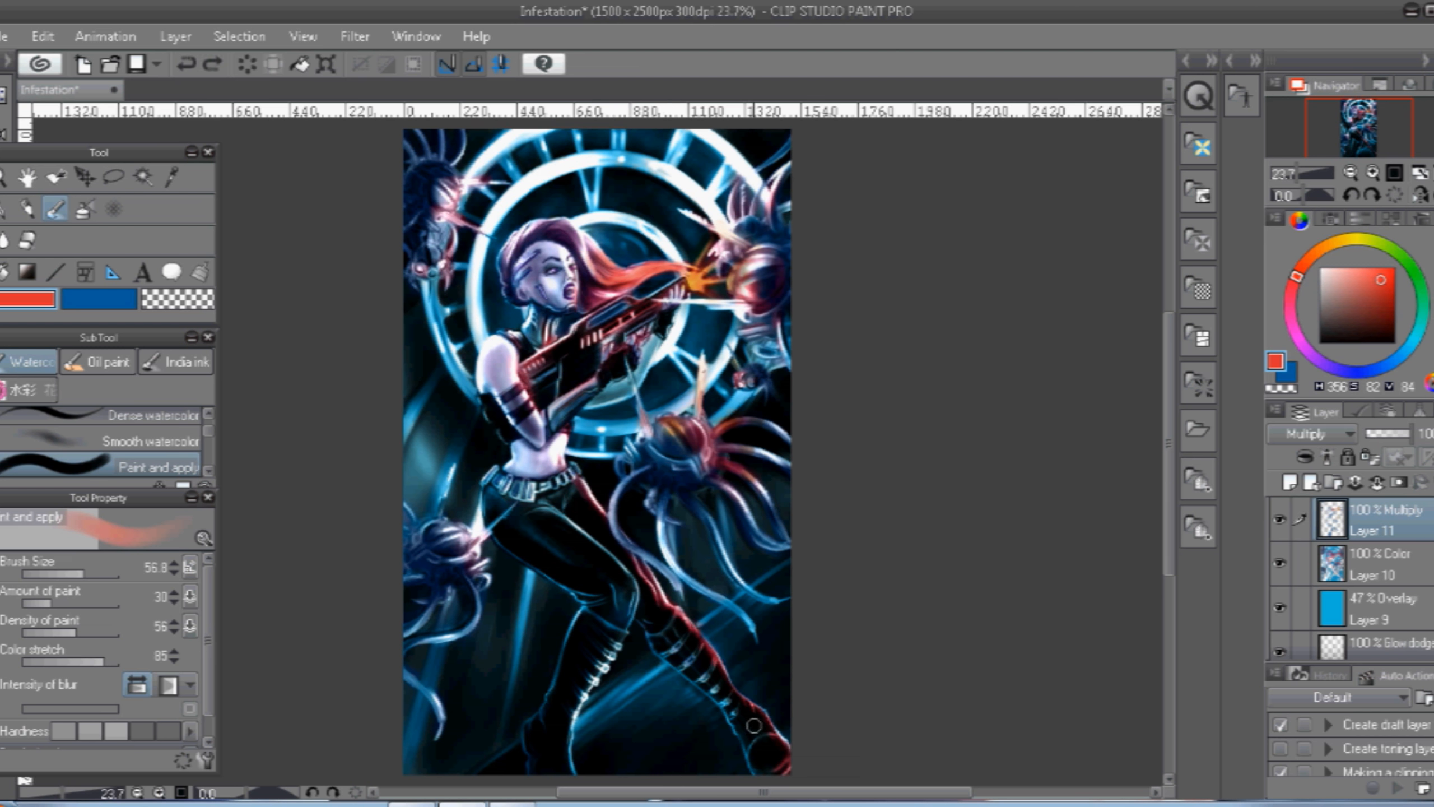
# Add fine red accents to the hair and around the gun's muzzle with the Dense watercolor brush.
pyautogui.click(130, 416)
pyautogui.moveTo(625, 271); pyautogui.dragTo(686, 267)
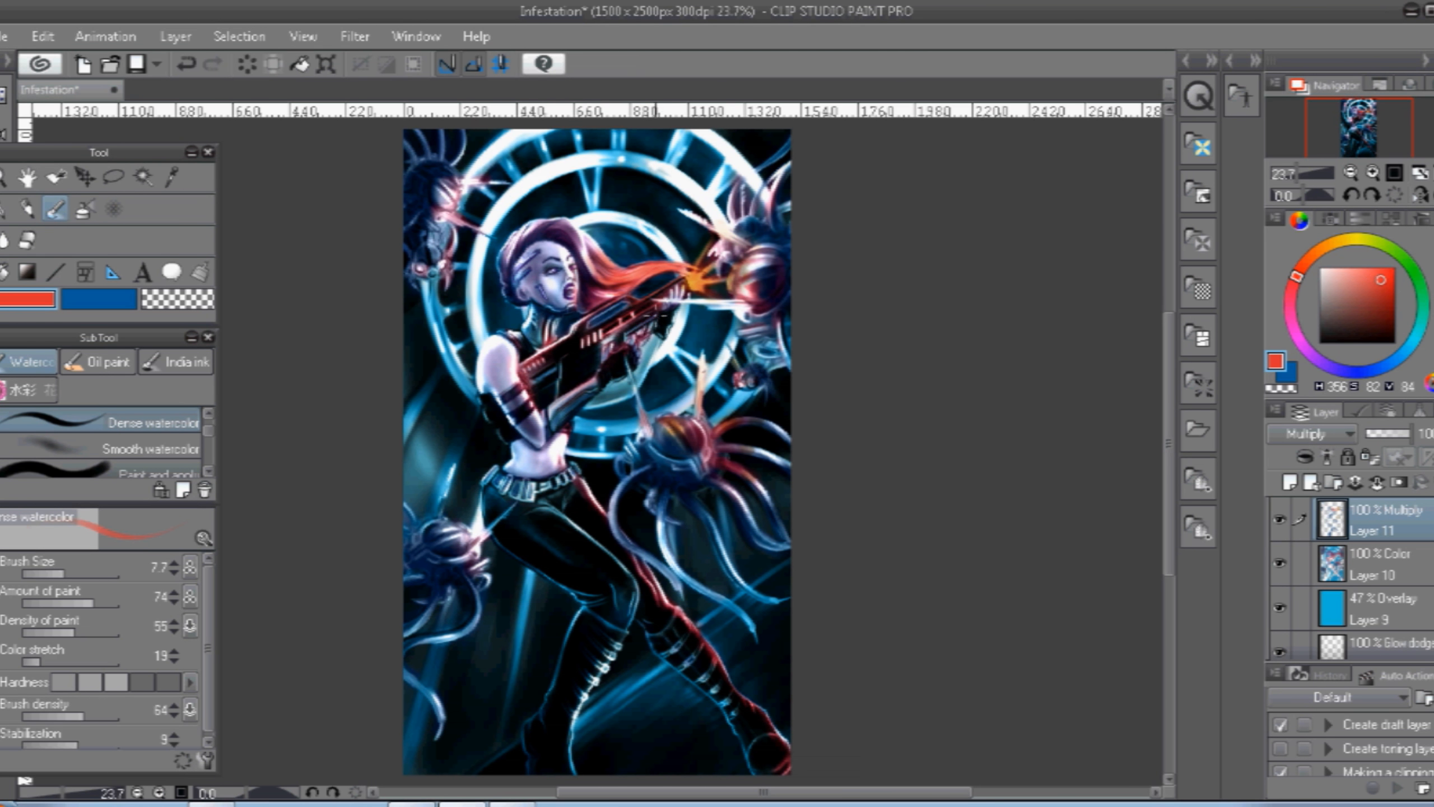
pyautogui.moveTo(661, 299); pyautogui.dragTo(746, 302)
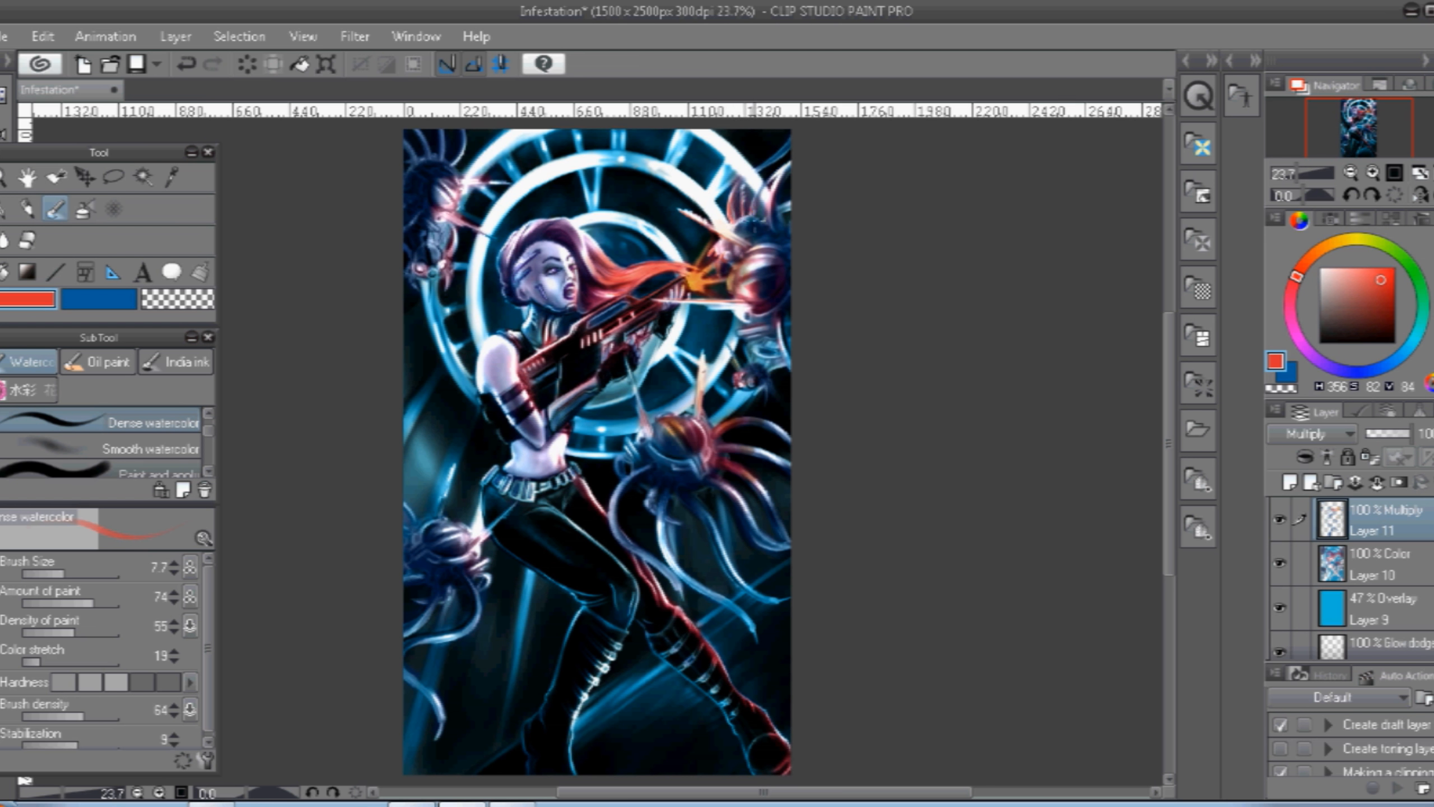
pyautogui.click(65, 574)
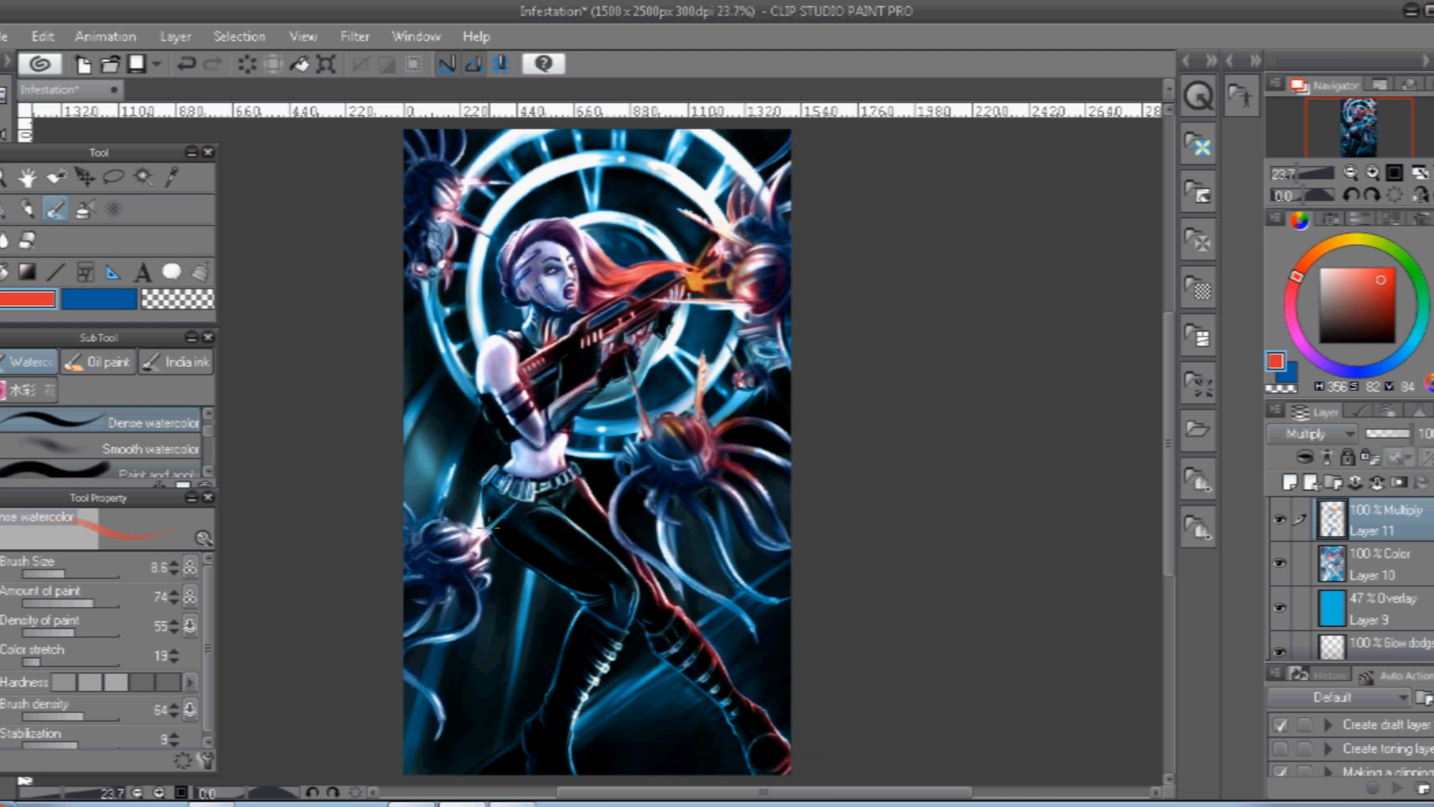
# Undo the last red stroke and lighten the tint on the muzzle flash and nearby creature with the Soft eraser.
pyautogui.hotkey('ctrl', 'z')
pyautogui.press('e')
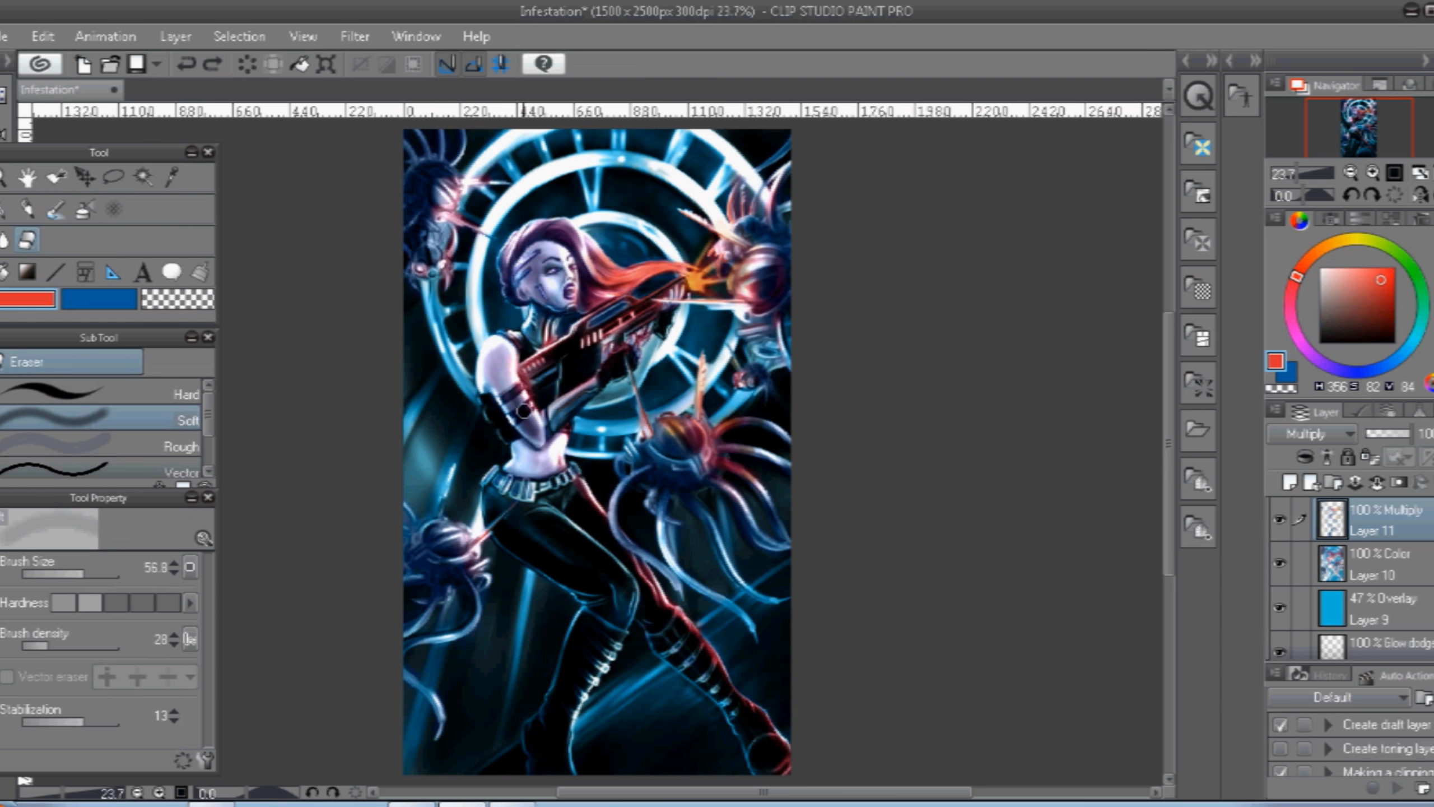
pyautogui.moveTo(641, 440); pyautogui.dragTo(676, 409)
pyautogui.press('b')
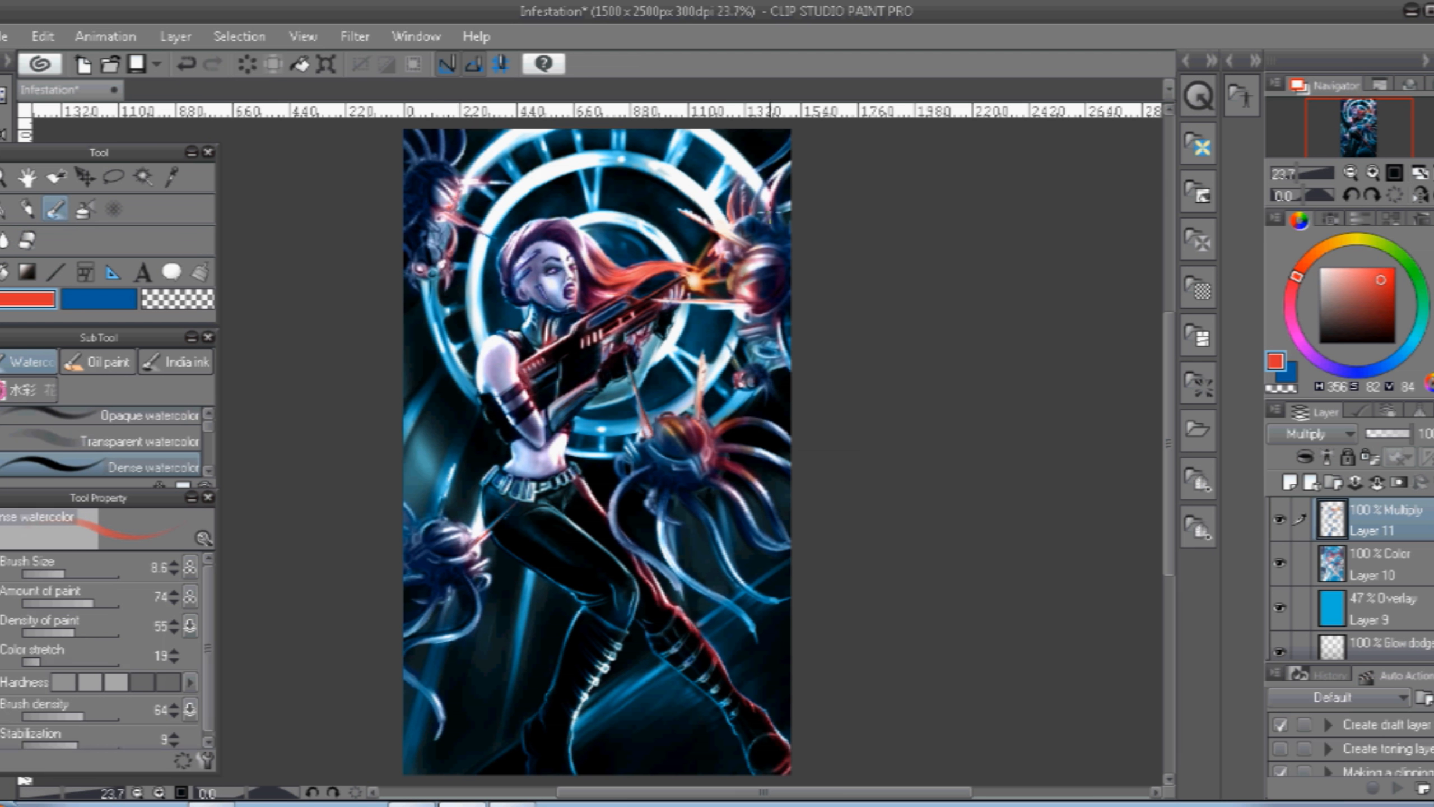
# Undo the last stroke and add red to the right-hand creatures with the Dense watercolor brush, enlarging it to 32.6.
pyautogui.hotkey('ctrl', 'z')
pyautogui.moveTo(767, 211); pyautogui.dragTo(756, 214)
pyautogui.moveTo(778, 455); pyautogui.dragTo(759, 450)
pyautogui.click(77, 564)
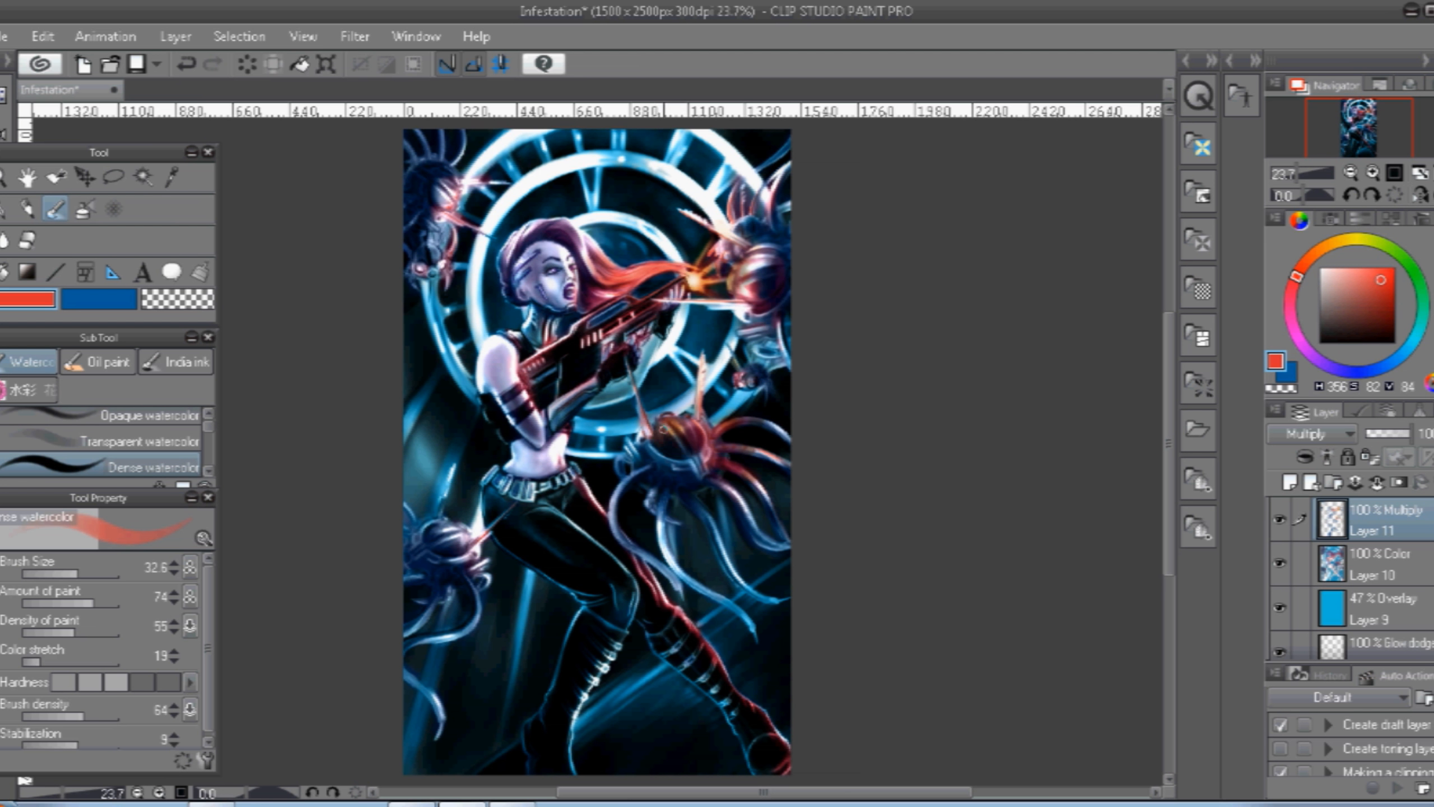
pyautogui.moveTo(696, 415); pyautogui.dragTo(705, 431)
pyautogui.moveTo(699, 505); pyautogui.dragTo(720, 548)
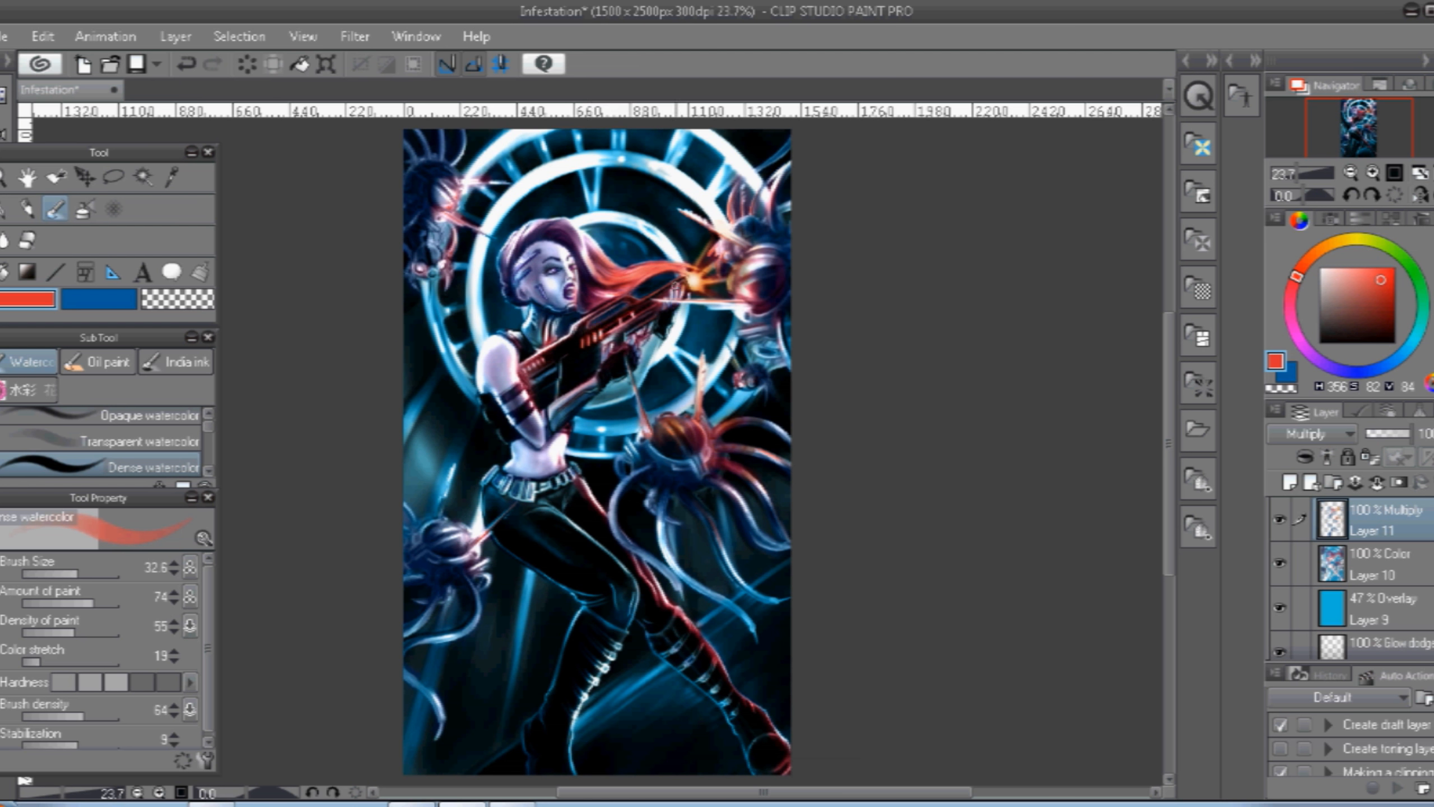
# Tint the woman's hip area softly red with the Smooth watercolor brush at size 63.5, undoing the stroke on her face.
pyautogui.scroll(-1, 113, 441)
pyautogui.click(141, 436)
pyautogui.moveTo(571, 252)
pyautogui.mouseDown()
pyautogui.moveTo(586, 283)
pyautogui.moveTo(565, 249)
pyautogui.mouseUp()
pyautogui.hotkey('ctrl', 'z')
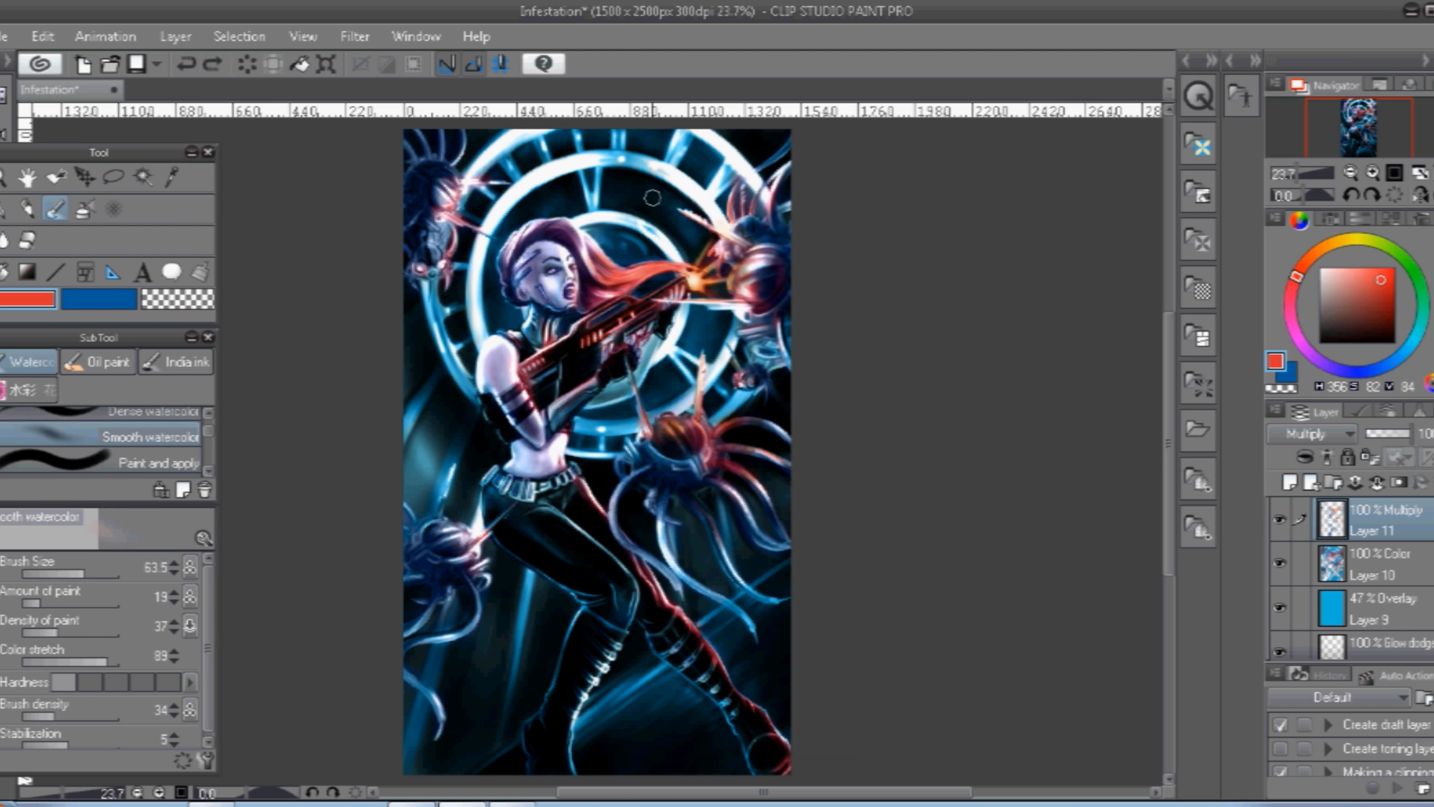
pyautogui.moveTo(592, 512); pyautogui.dragTo(574, 490)
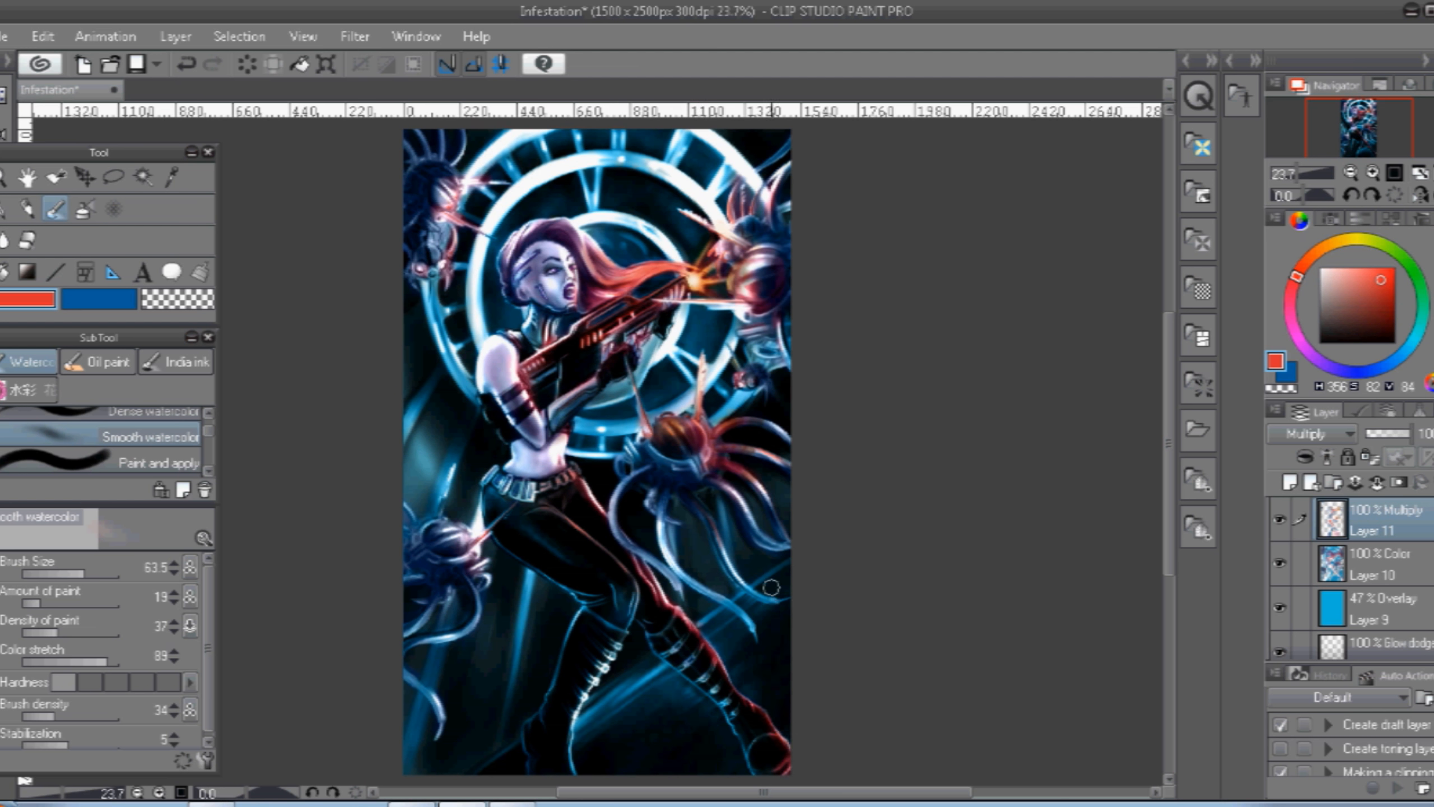
pyautogui.click(26, 240)
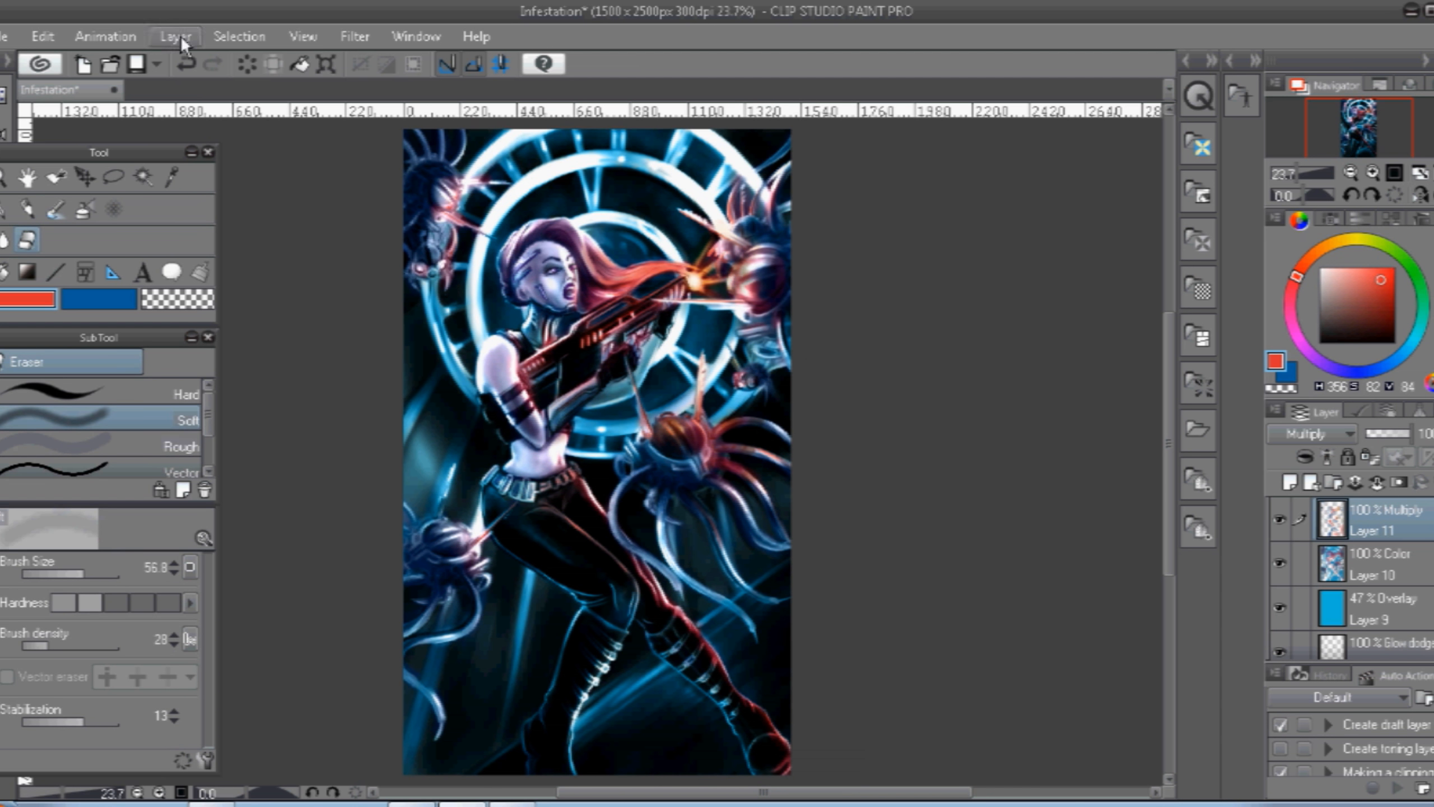
# Add a Glow dodge layer on top and brighten the face and belt in cyan-blue with an 18.7 Dense watercolor brush.
pyautogui.click(1291, 483)
pyautogui.click(1320, 434)
pyautogui.click(1318, 205)
pyautogui.click(1416, 338)
pyautogui.click(56, 209)
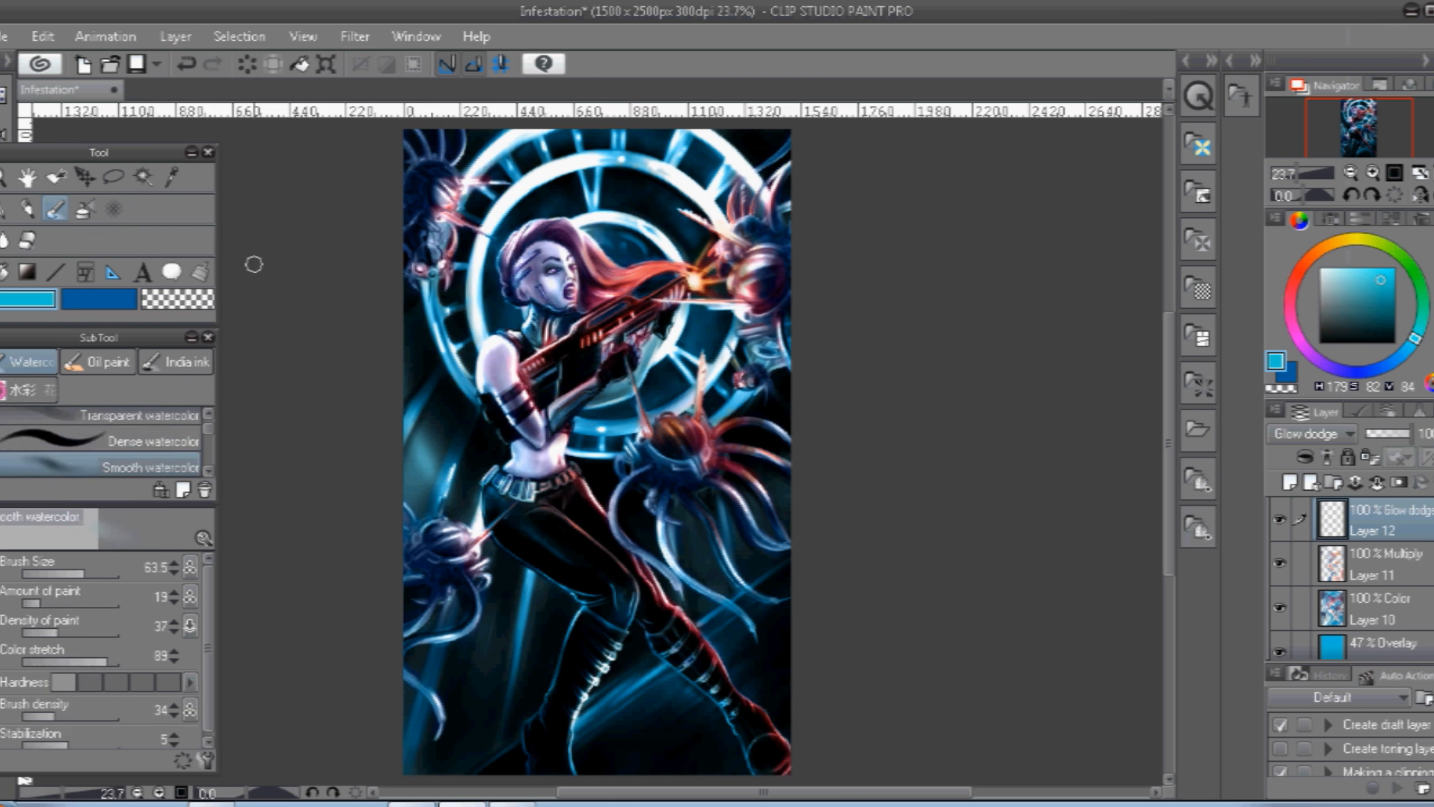
pyautogui.click(141, 441)
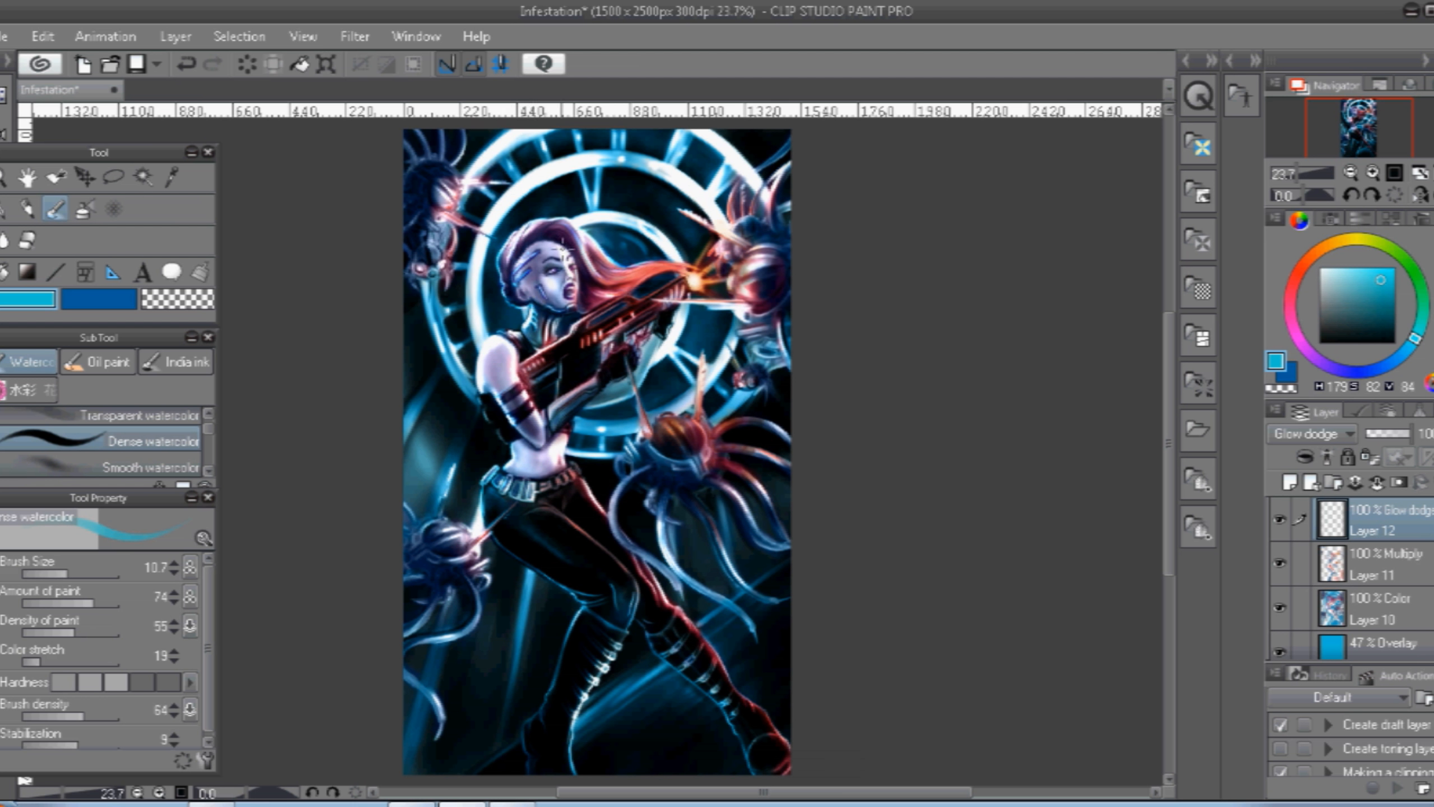
# Paint cyan-blue glow highlights on the creatures with the Smooth watercolor brush at size 12, paint amount 28 and paint density 44.
pyautogui.click(303, 36)
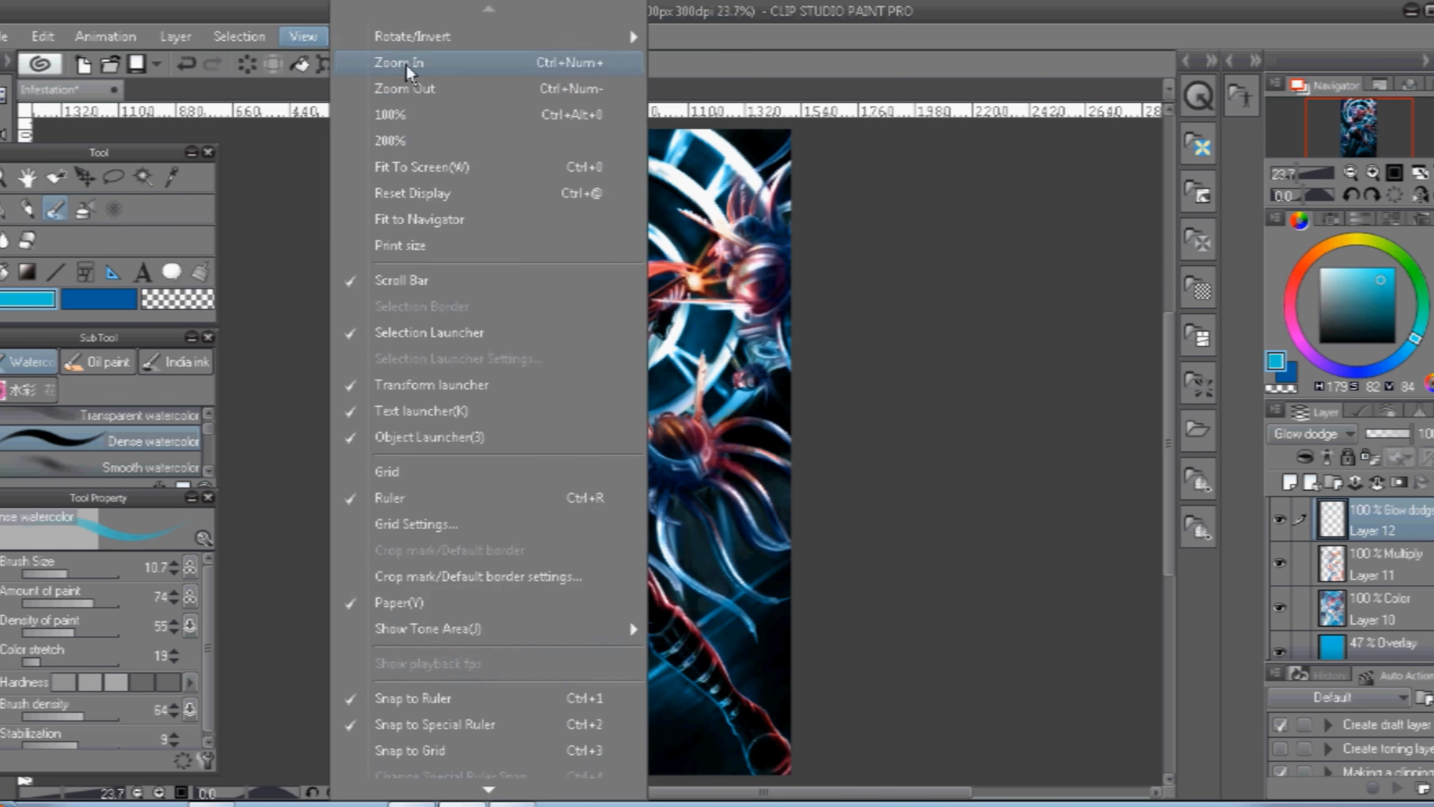
pyautogui.click(431, 65)
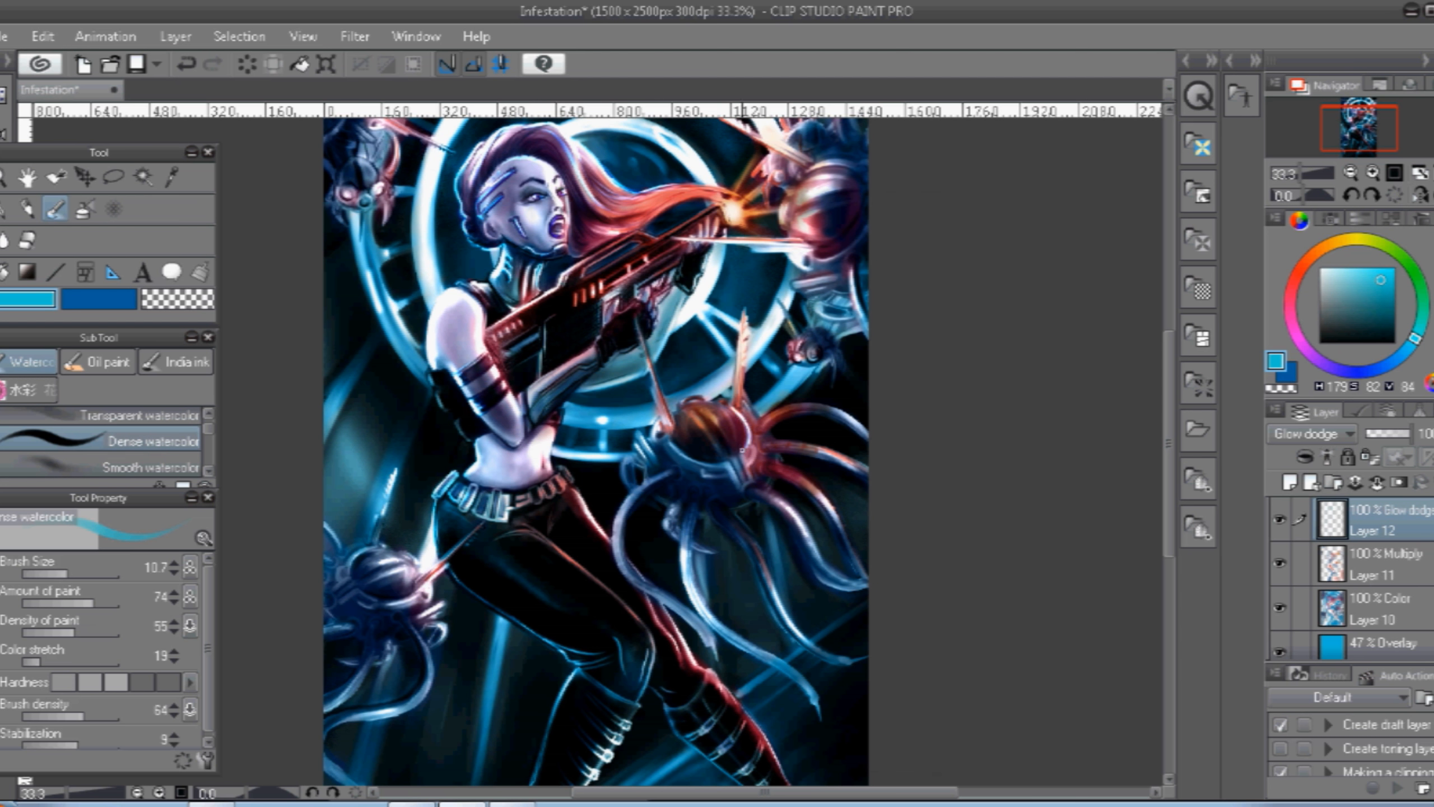
pyautogui.click(151, 468)
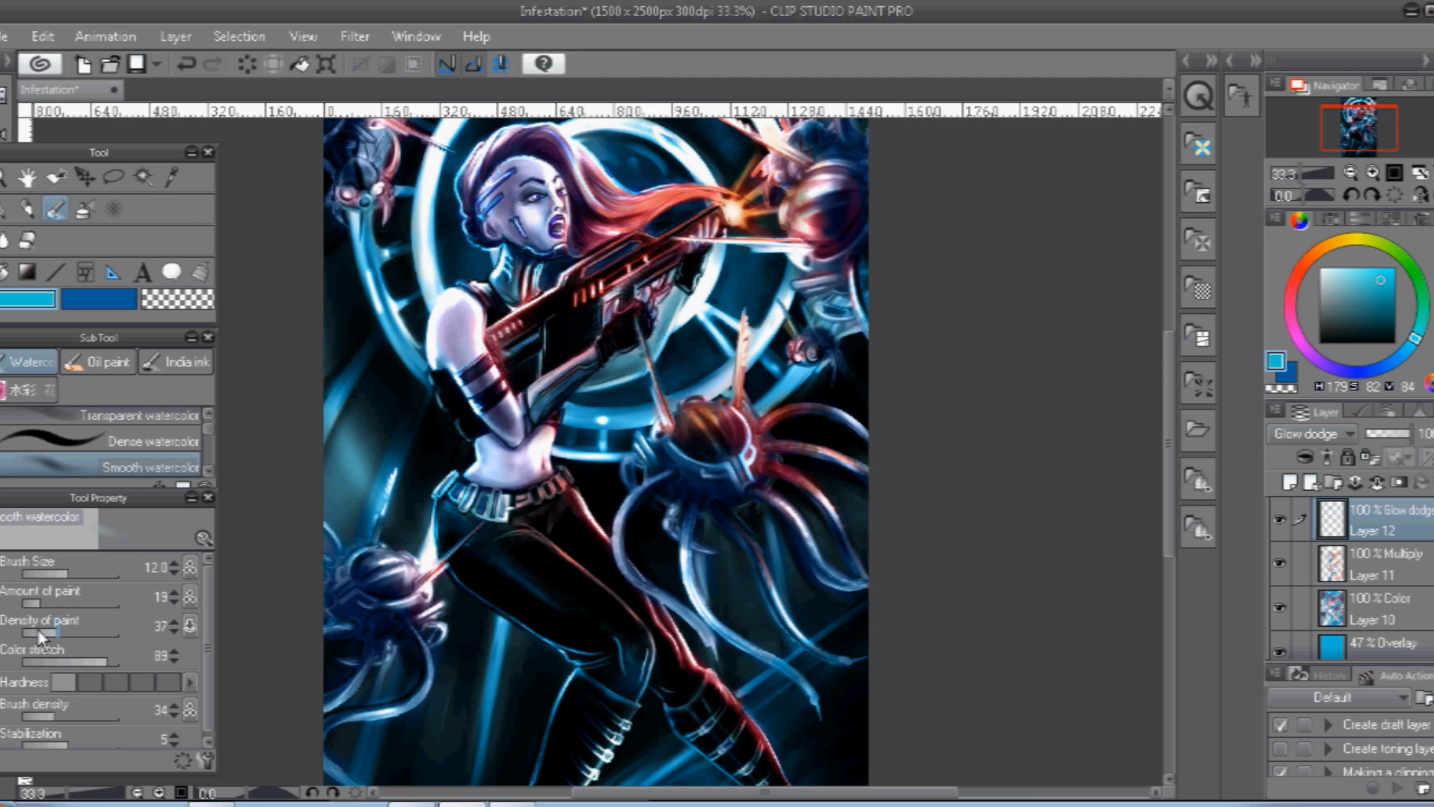
pyautogui.click(49, 603)
pyautogui.click(64, 632)
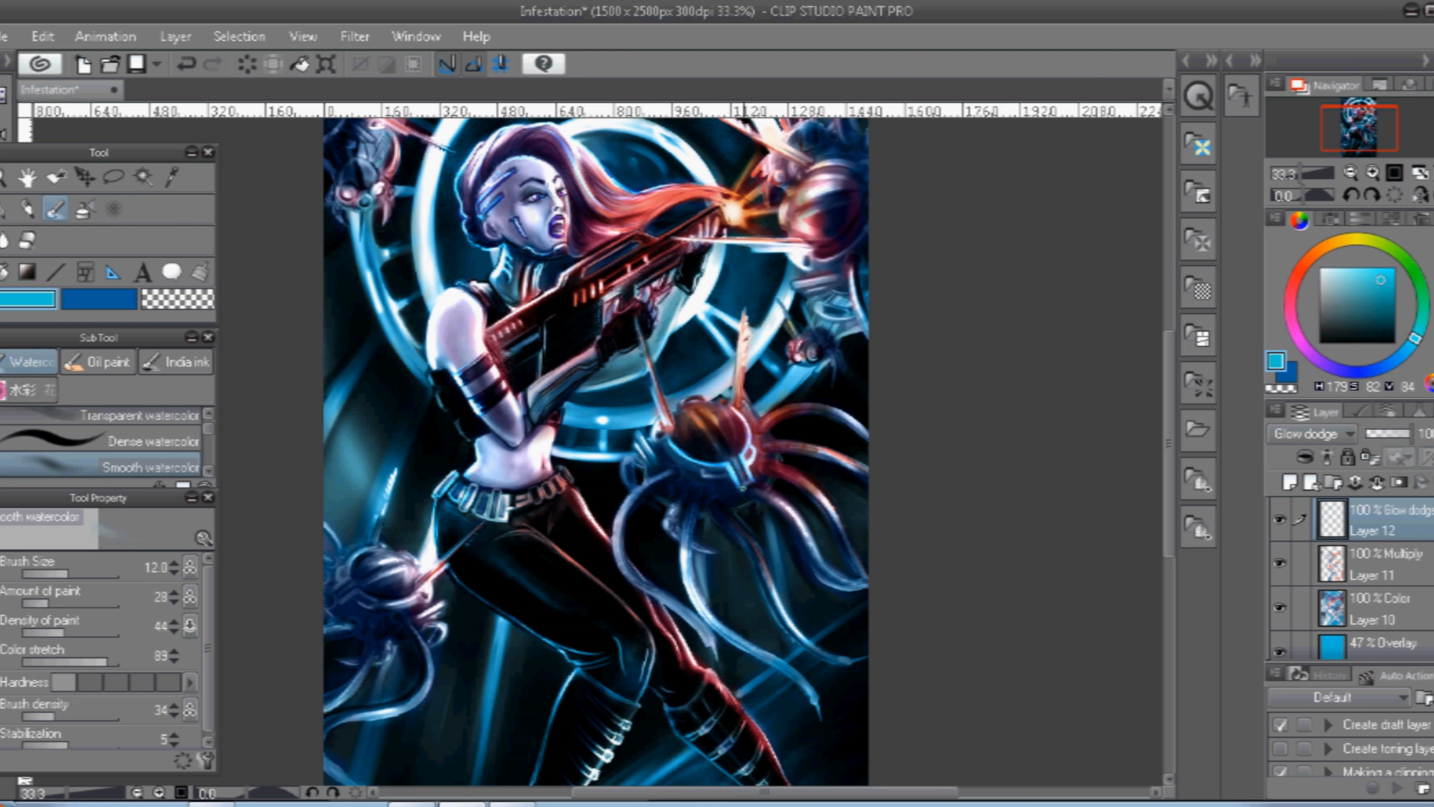
pyautogui.moveTo(670, 474); pyautogui.dragTo(625, 508)
pyautogui.moveTo(626, 507); pyautogui.dragTo(617, 567)
pyautogui.moveTo(632, 462); pyautogui.dragTo(625, 491)
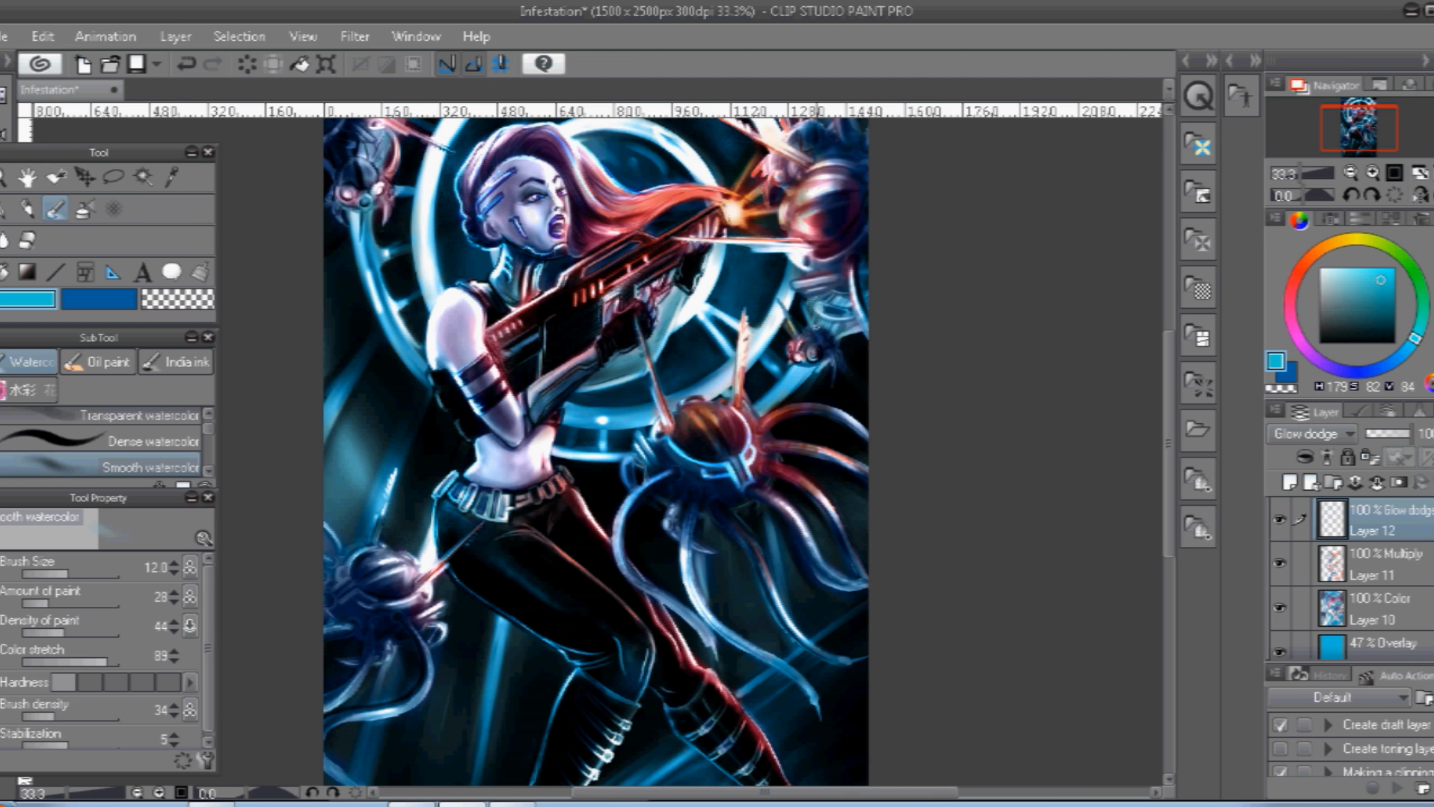
pyautogui.moveTo(818, 258); pyautogui.dragTo(867, 229)
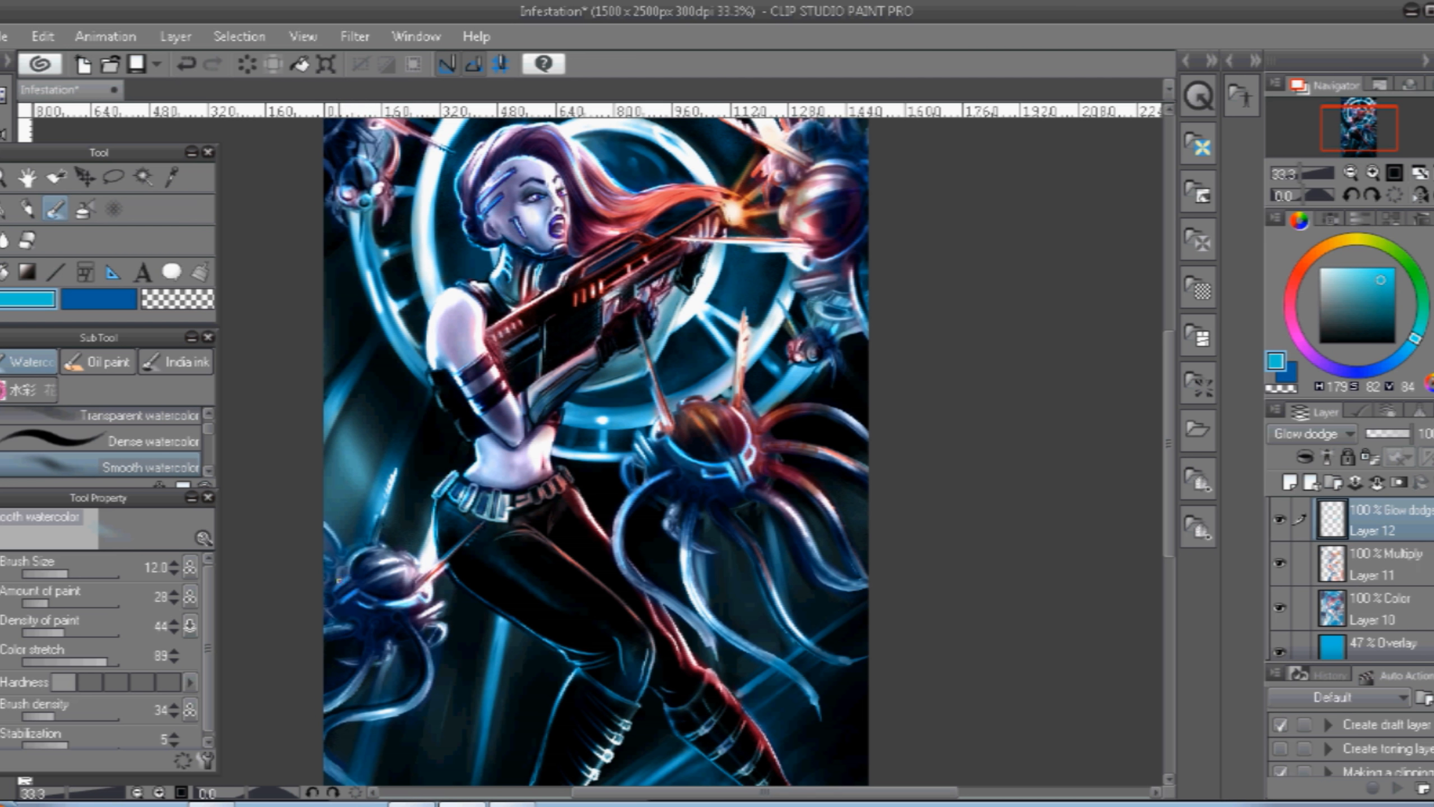
pyautogui.moveTo(338, 581)
pyautogui.mouseDown()
pyautogui.moveTo(385, 509)
pyautogui.moveTo(331, 560)
pyautogui.mouseUp()
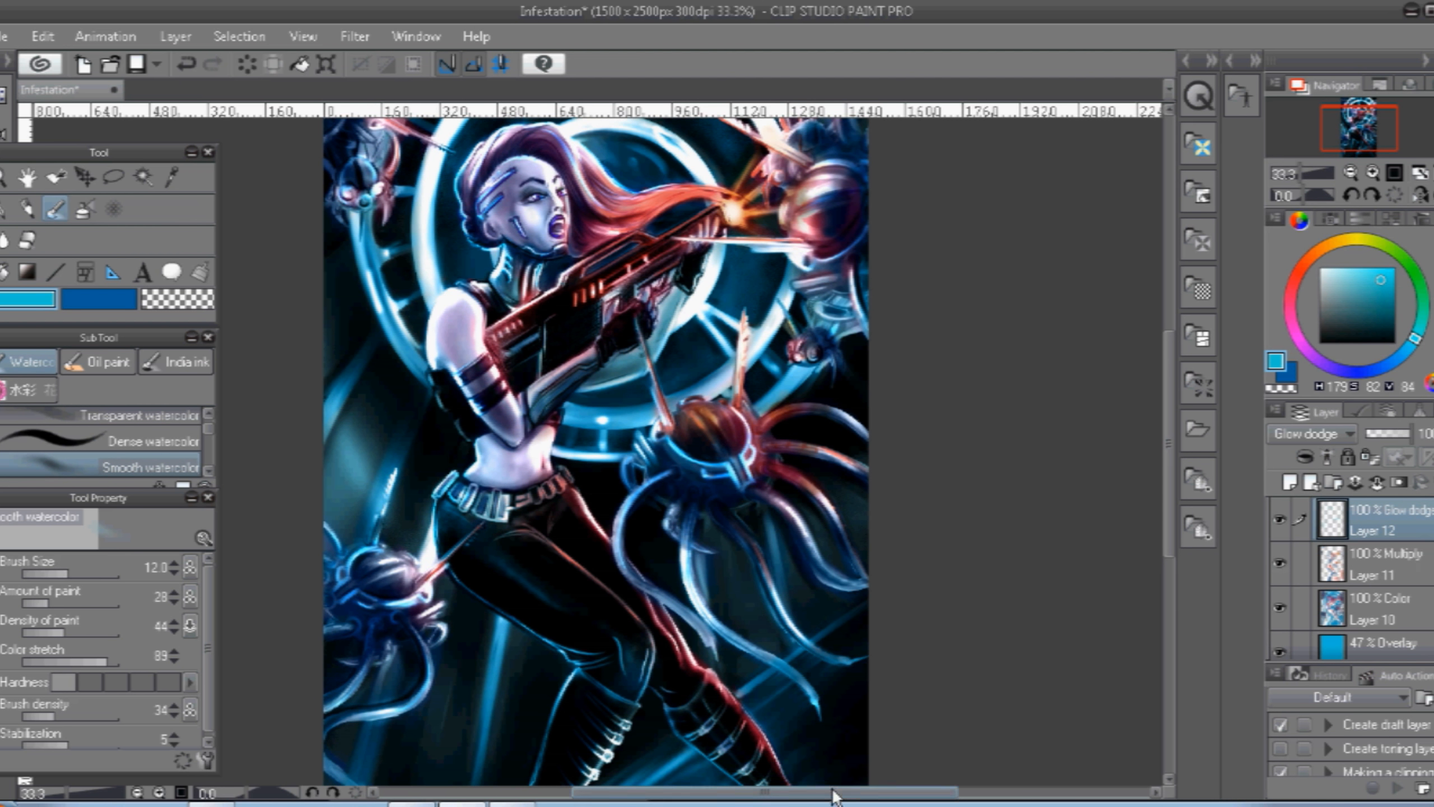
# Paint orange glow accents on the rifle's lights and around the muzzle flash with the Smooth watercolor brush at size 12.
pyautogui.click(1320, 250)
pyautogui.click(1379, 271)
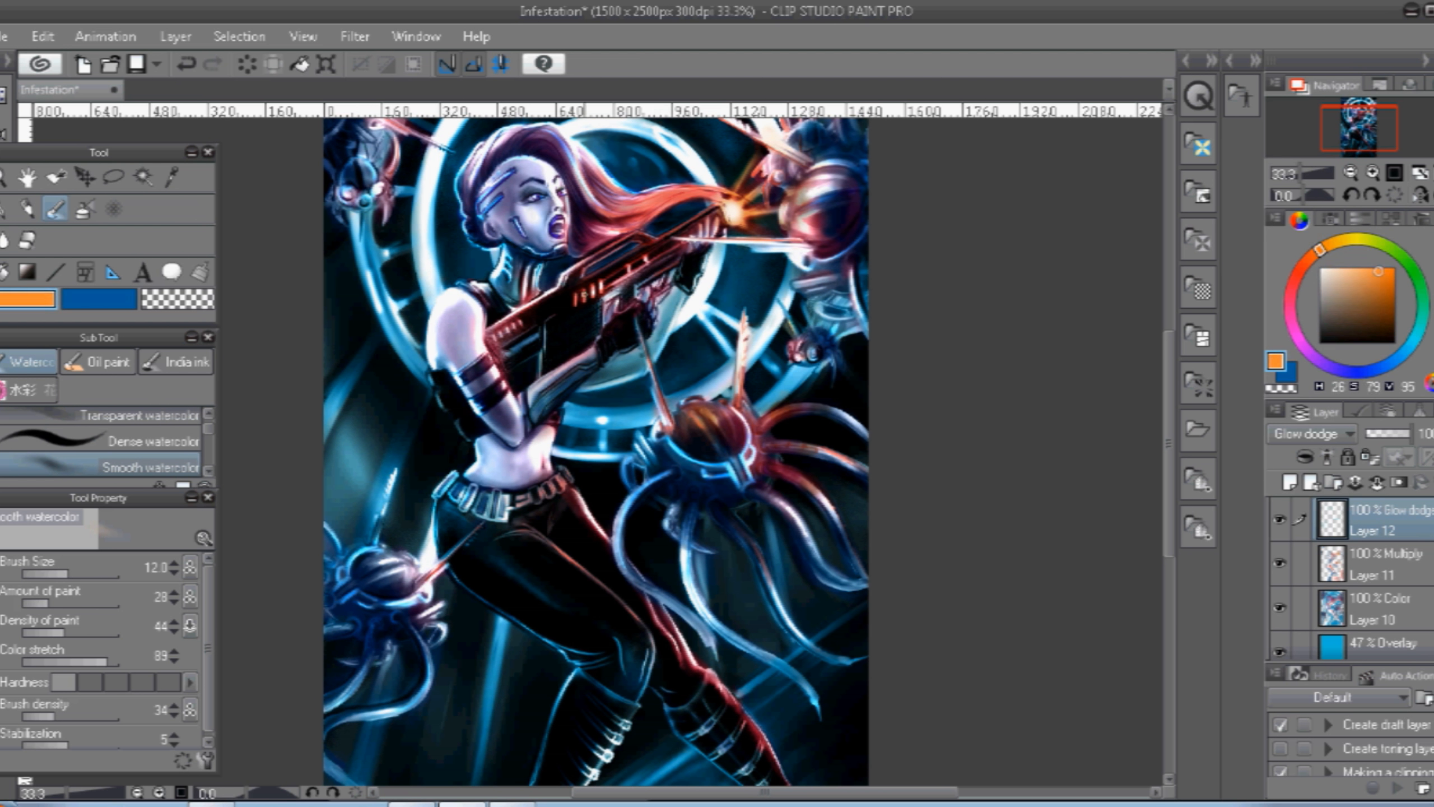
pyautogui.moveTo(497, 334); pyautogui.dragTo(499, 341)
pyautogui.moveTo(513, 325); pyautogui.dragTo(505, 338)
pyautogui.moveTo(508, 328); pyautogui.dragTo(510, 334)
pyautogui.scroll(-3, 201, 430)
pyautogui.moveTo(739, 187); pyautogui.dragTo(759, 156)
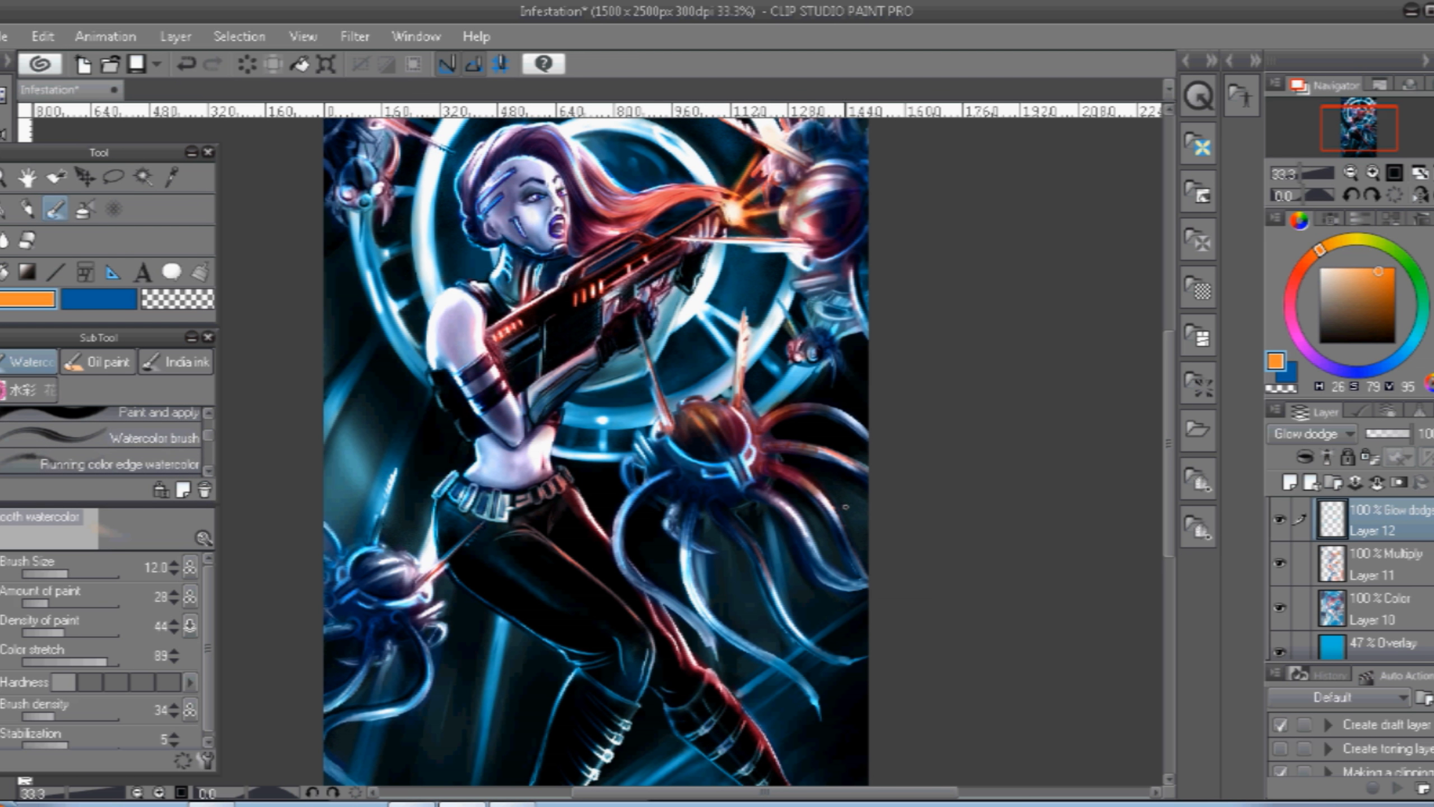
# Add pale orange glow highlights to the muzzle flash and to the shell and tentacles of the creature below the rifle.
pyautogui.click(1348, 270)
pyautogui.moveTo(757, 213); pyautogui.dragTo(776, 211)
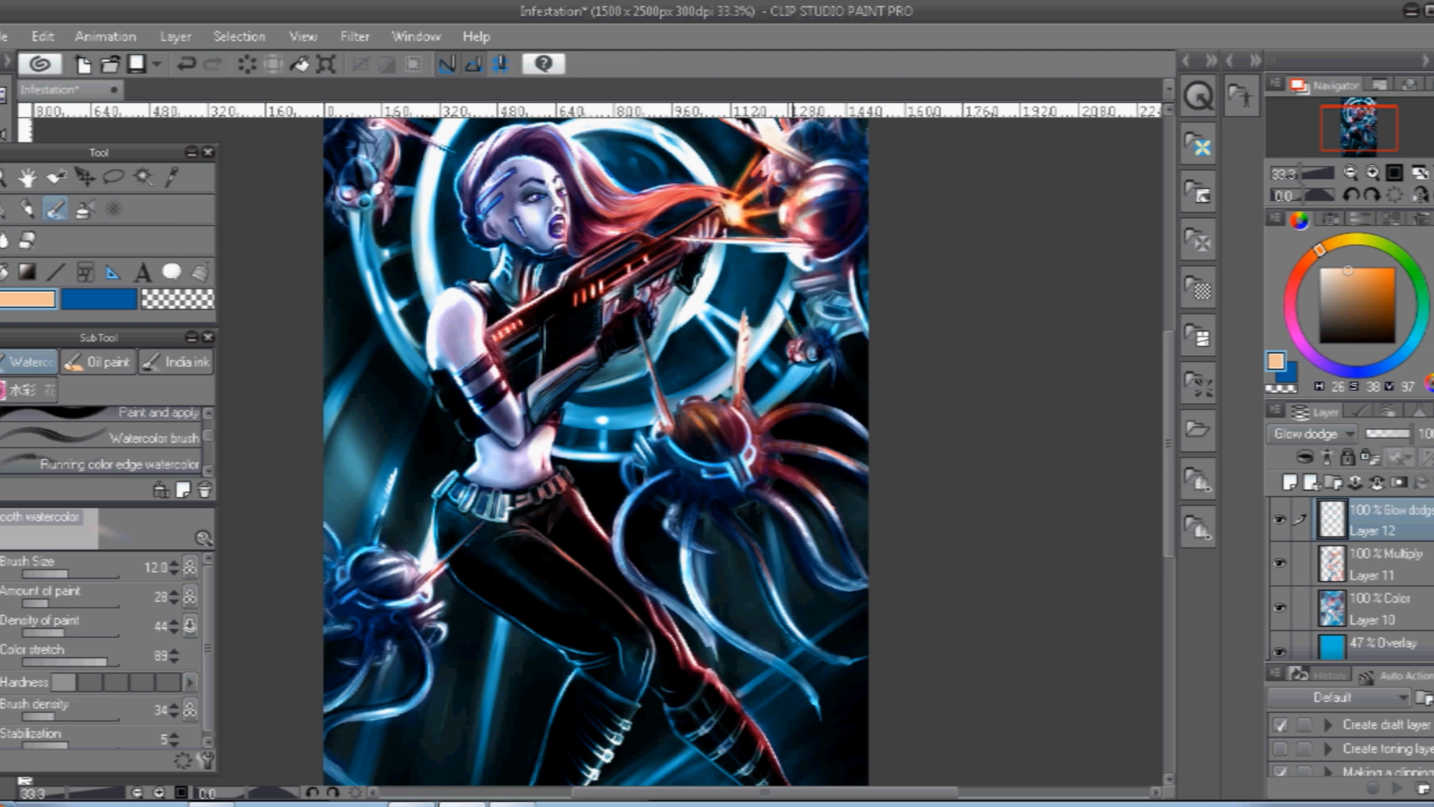
pyautogui.moveTo(712, 418)
pyautogui.mouseDown()
pyautogui.moveTo(731, 415)
pyautogui.moveTo(736, 443)
pyautogui.moveTo(740, 401)
pyautogui.moveTo(683, 400)
pyautogui.mouseUp()
pyautogui.moveTo(758, 430)
pyautogui.mouseDown()
pyautogui.moveTo(835, 411)
pyautogui.moveTo(760, 444)
pyautogui.moveTo(867, 469)
pyautogui.mouseUp()
pyautogui.scroll(3, 756, 395)
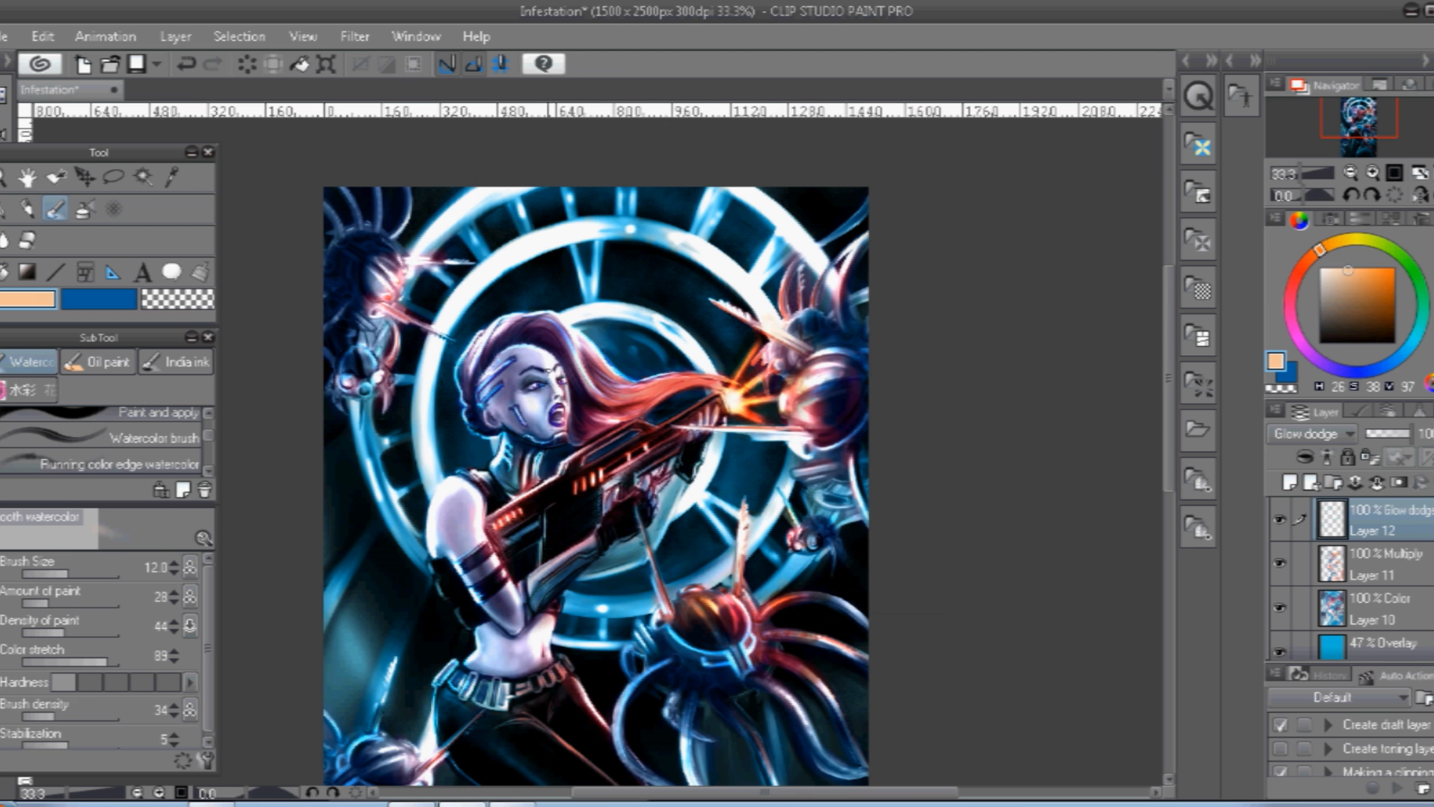
# Touch up the glow on the woman's face and add light blue highlights along her mechanical forearm.
pyautogui.moveTo(541, 401); pyautogui.dragTo(537, 430)
pyautogui.click(1406, 352)
pyautogui.moveTo(540, 588)
pyautogui.mouseDown()
pyautogui.moveTo(597, 553)
pyautogui.moveTo(582, 569)
pyautogui.mouseUp()
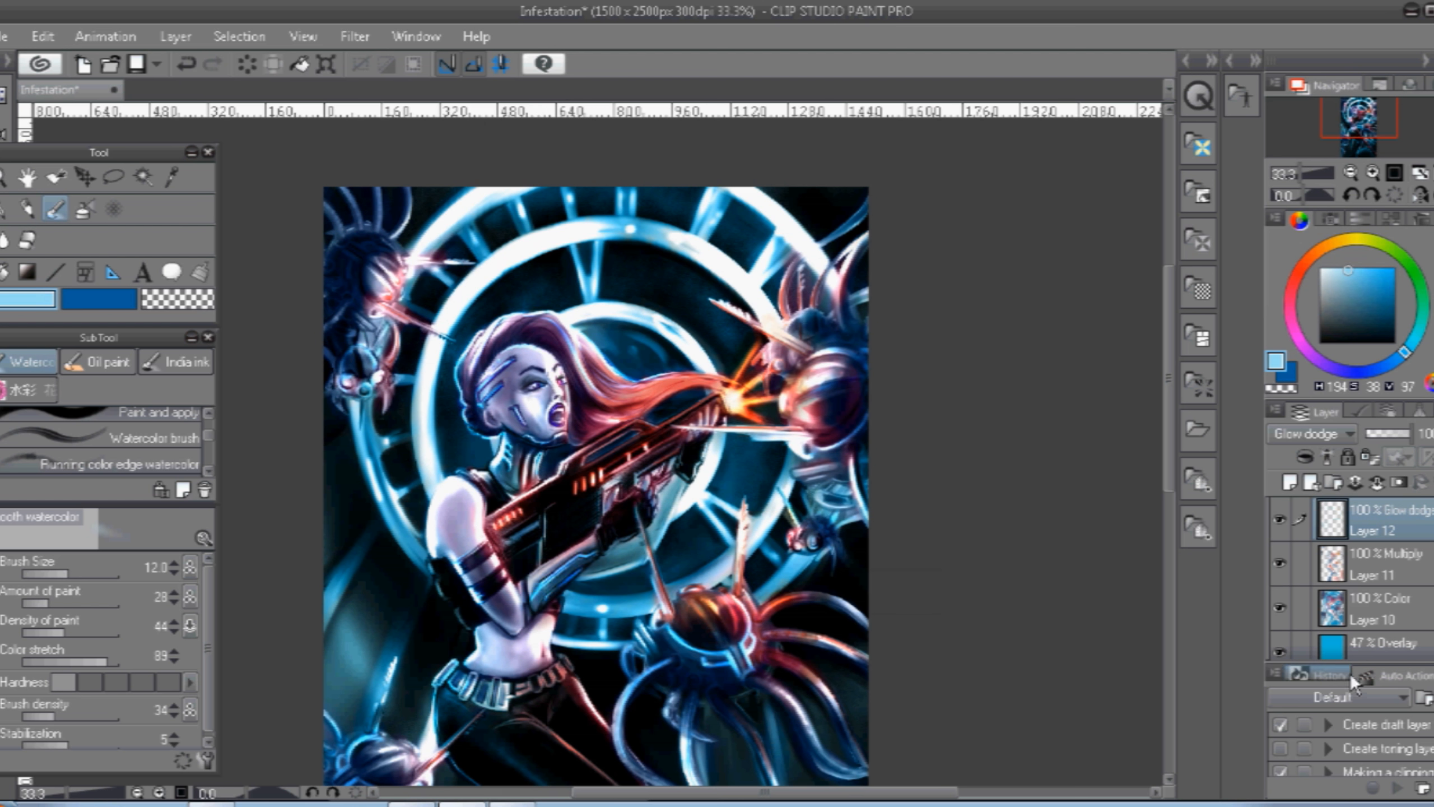
# Add a new Add (Glow) layer on top and brighten the core of the muzzle flash in pale yellow.
pyautogui.click(175, 37)
pyautogui.click(203, 65)
pyautogui.click(1316, 434)
pyautogui.click(1333, 246)
pyautogui.click(1350, 239)
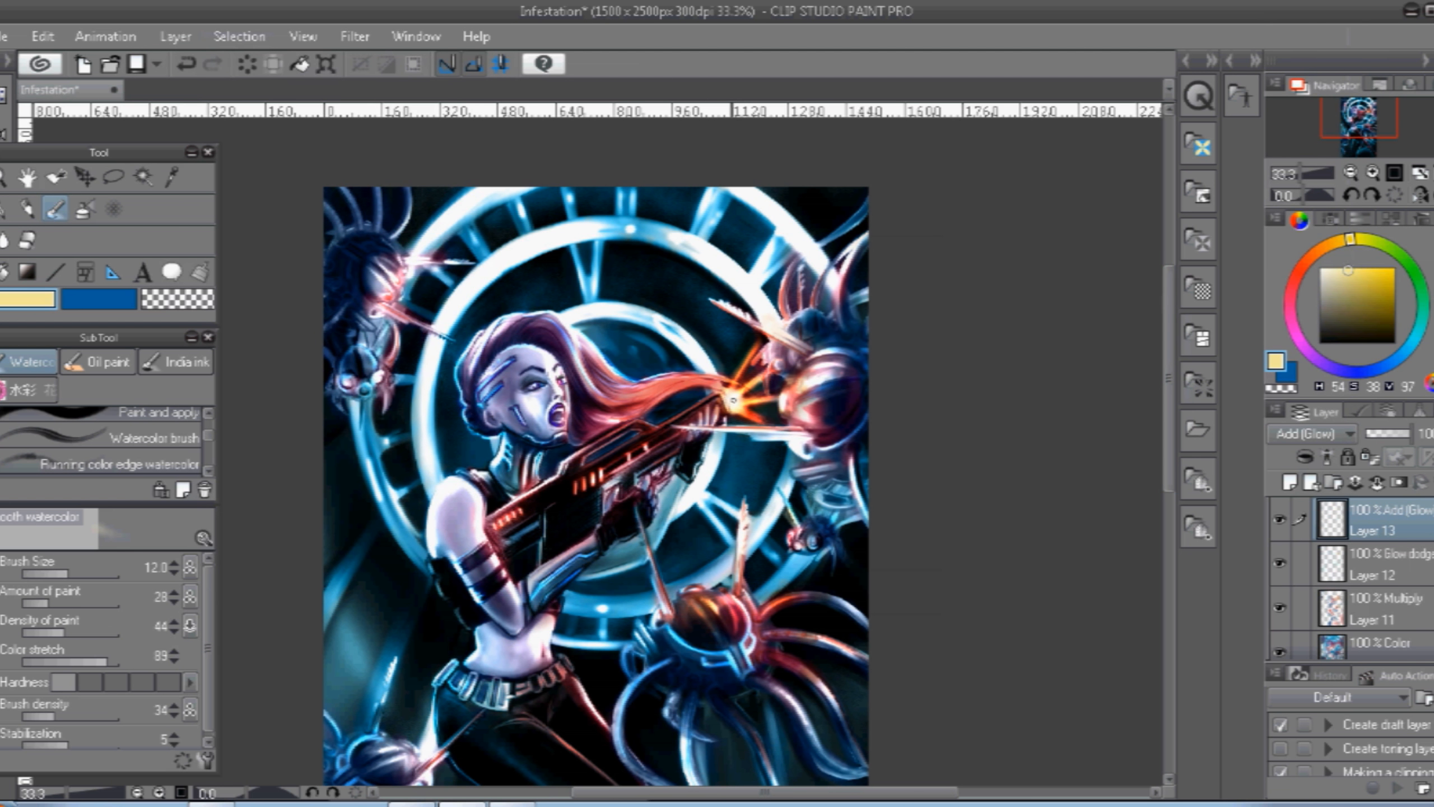
pyautogui.moveTo(732, 400); pyautogui.dragTo(720, 410)
# Paint the rays of the muzzle flash in pale yellow with the Dense watercolor brush at size 18.7.
pyautogui.scroll(3, 102, 440)
pyautogui.click(152, 466)
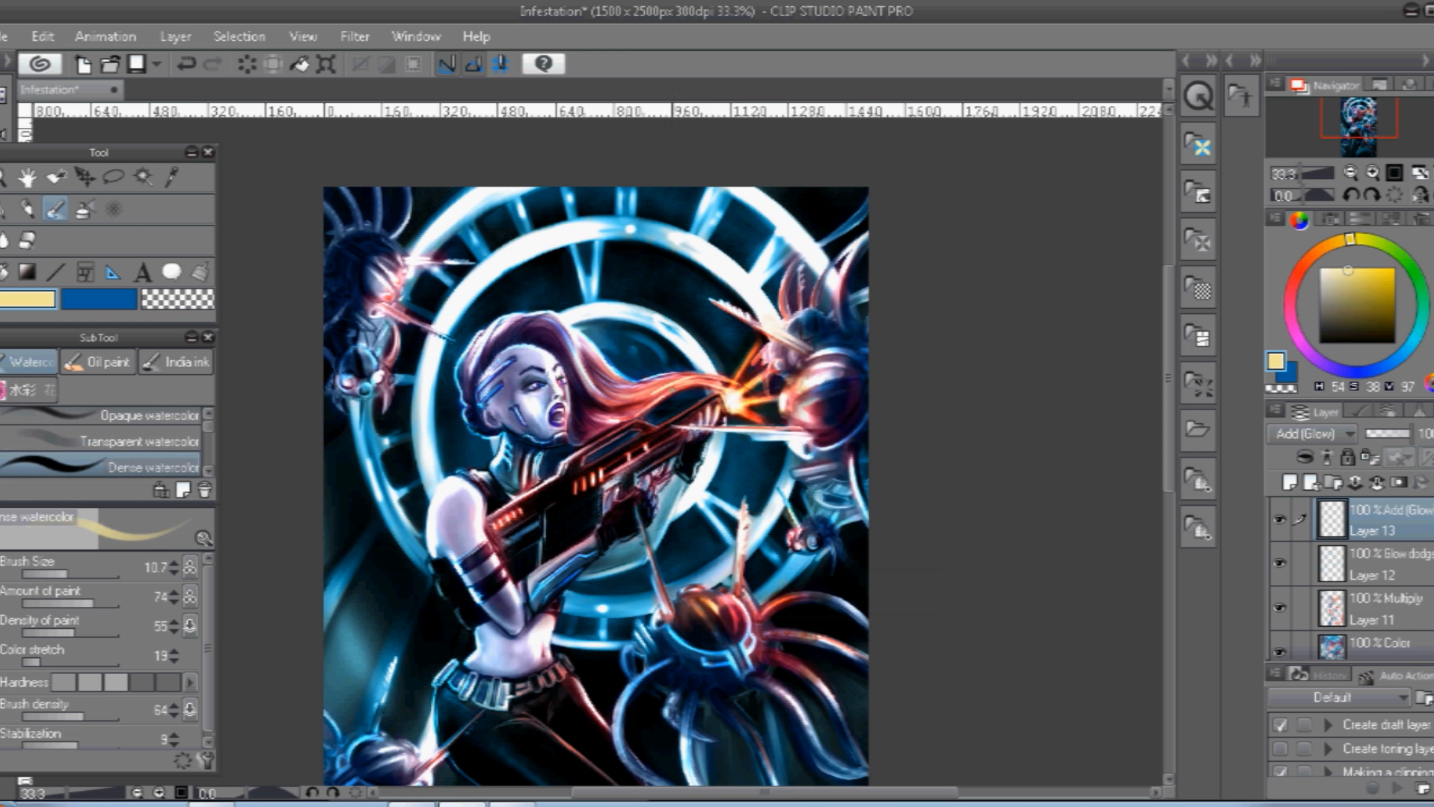
pyautogui.moveTo(755, 384); pyautogui.dragTo(795, 357)
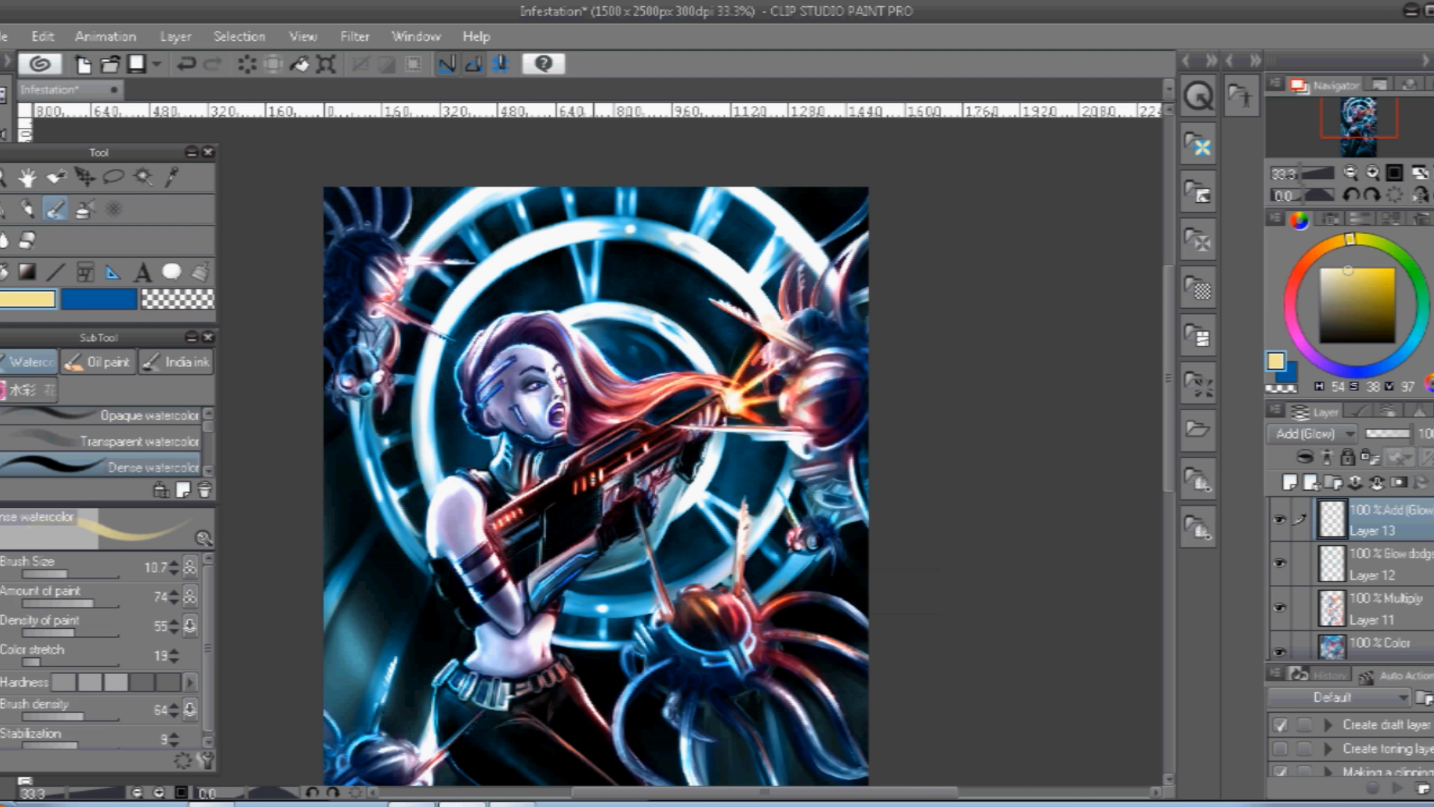
# Set the Paint and apply brush to saturated orange and trim the glow near the rifle's muzzle with the Soft eraser at size 5.5.
pyautogui.scroll(-2, 205, 432)
pyautogui.click(147, 463)
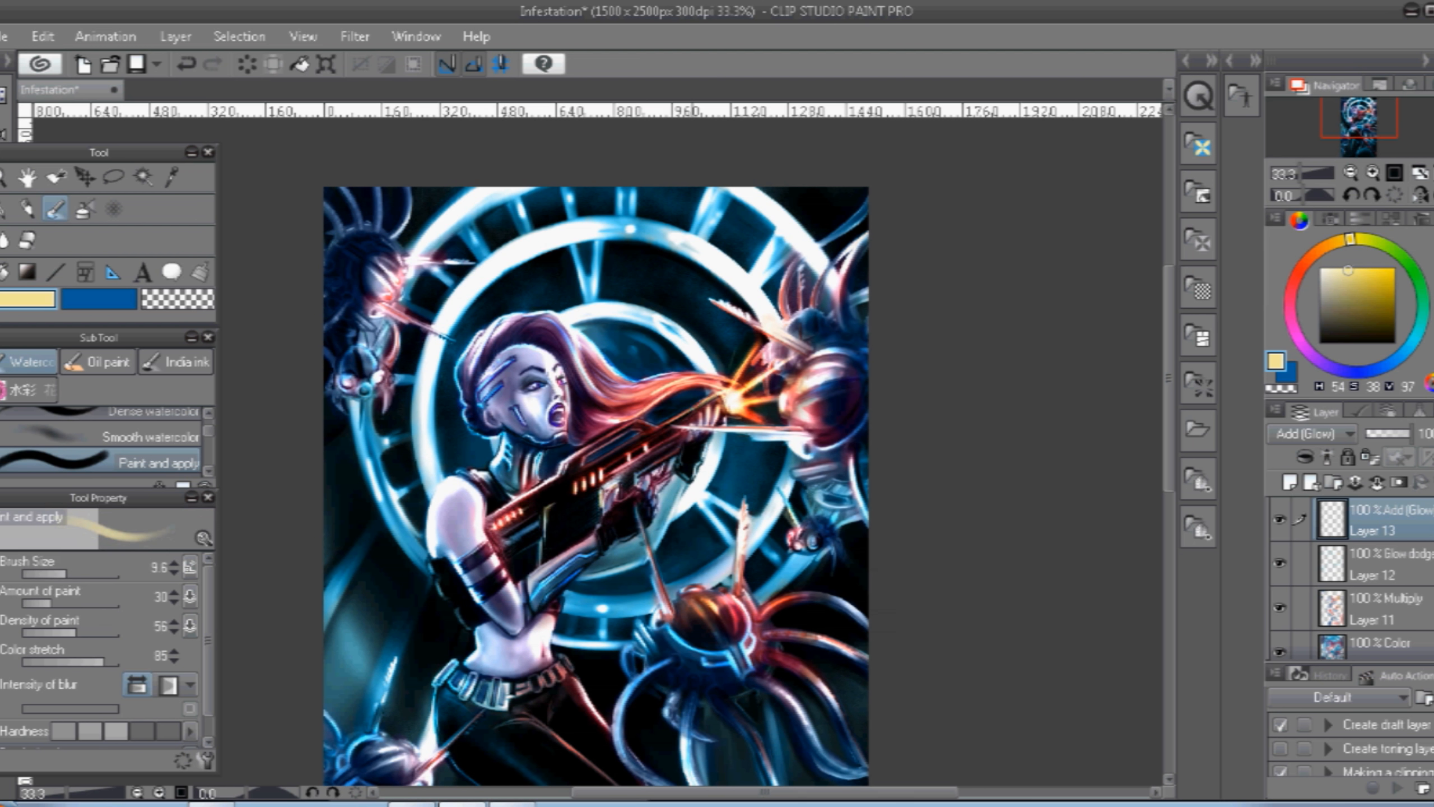
pyautogui.keyDown('alt'); pyautogui.click(693, 400); pyautogui.keyUp('alt')
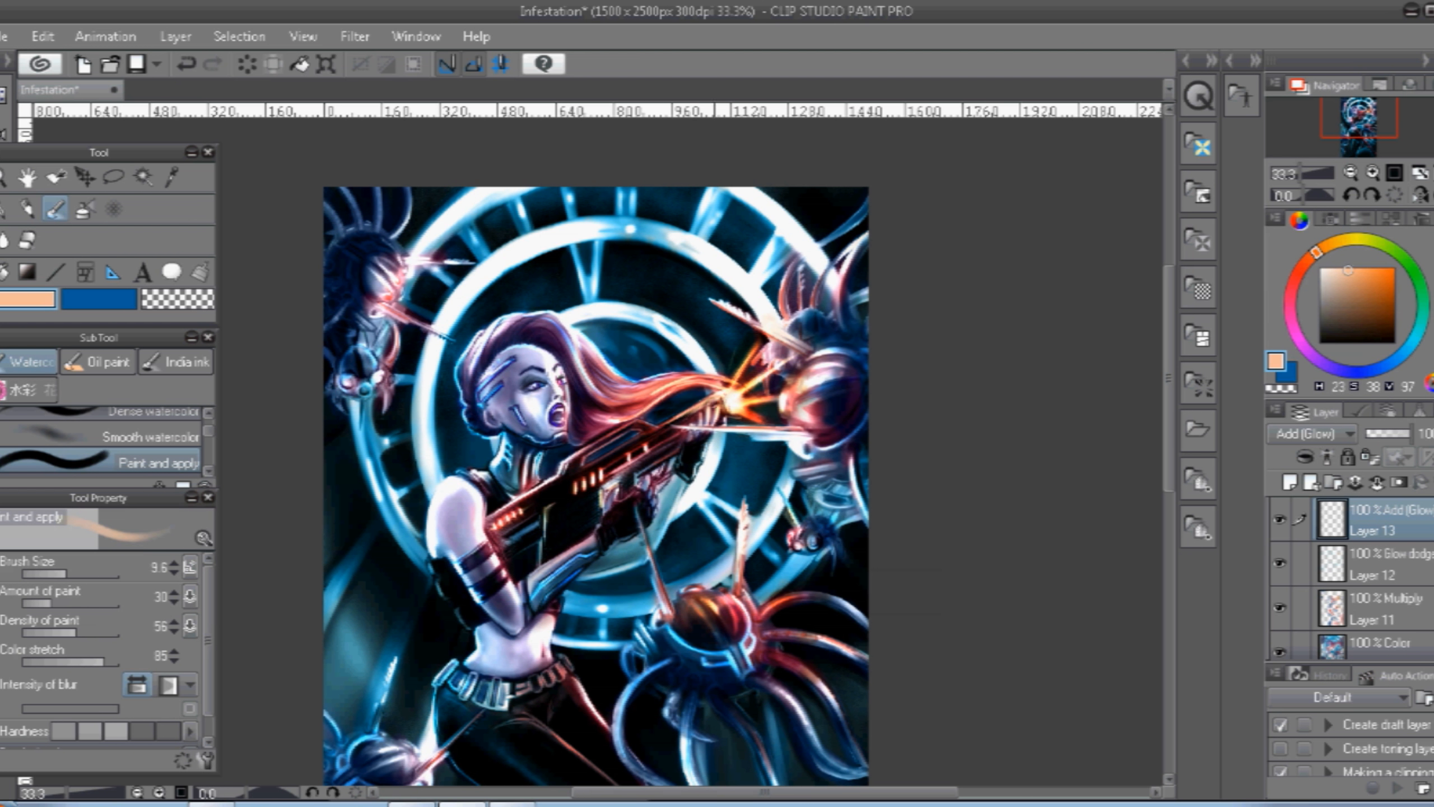
pyautogui.click(1308, 260)
pyautogui.click(1394, 273)
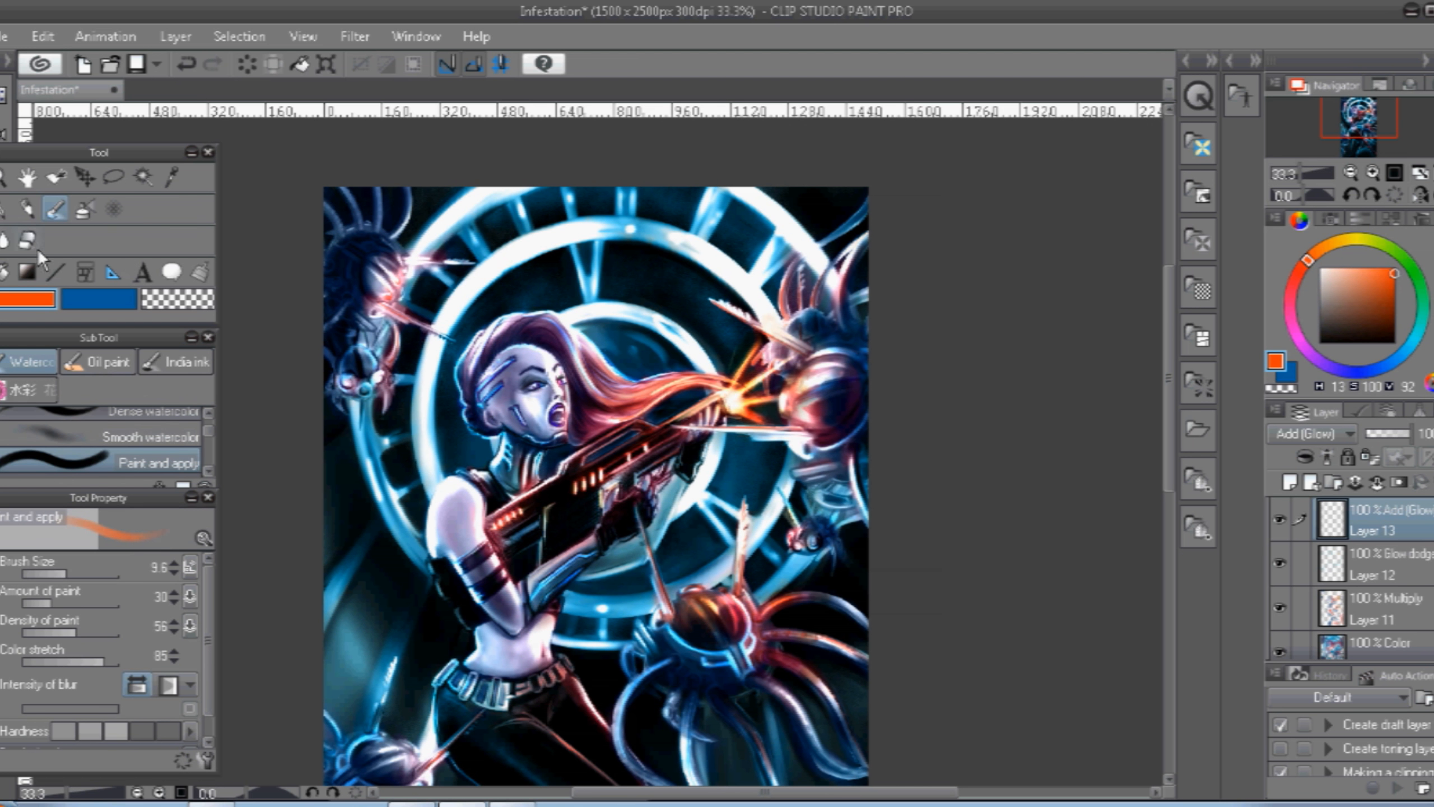
pyautogui.click(27, 241)
pyautogui.click(60, 574)
pyautogui.moveTo(693, 411)
pyautogui.mouseDown()
pyautogui.moveTo(713, 401)
pyautogui.moveTo(701, 405)
pyautogui.mouseUp()
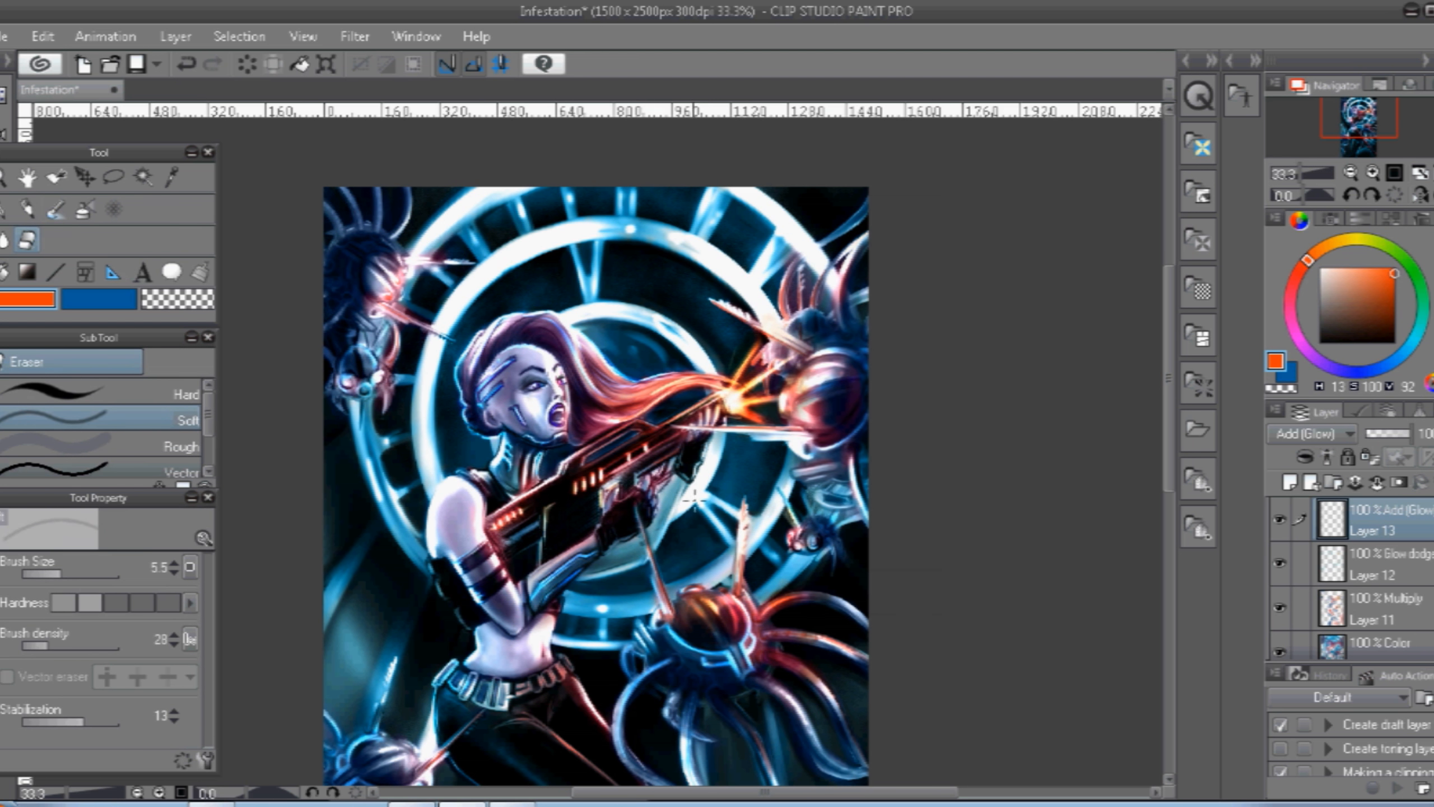
# Paint red glow along the rifle's body and the flowing hair with the Paint and apply brush at size 9.6.
pyautogui.press('b')
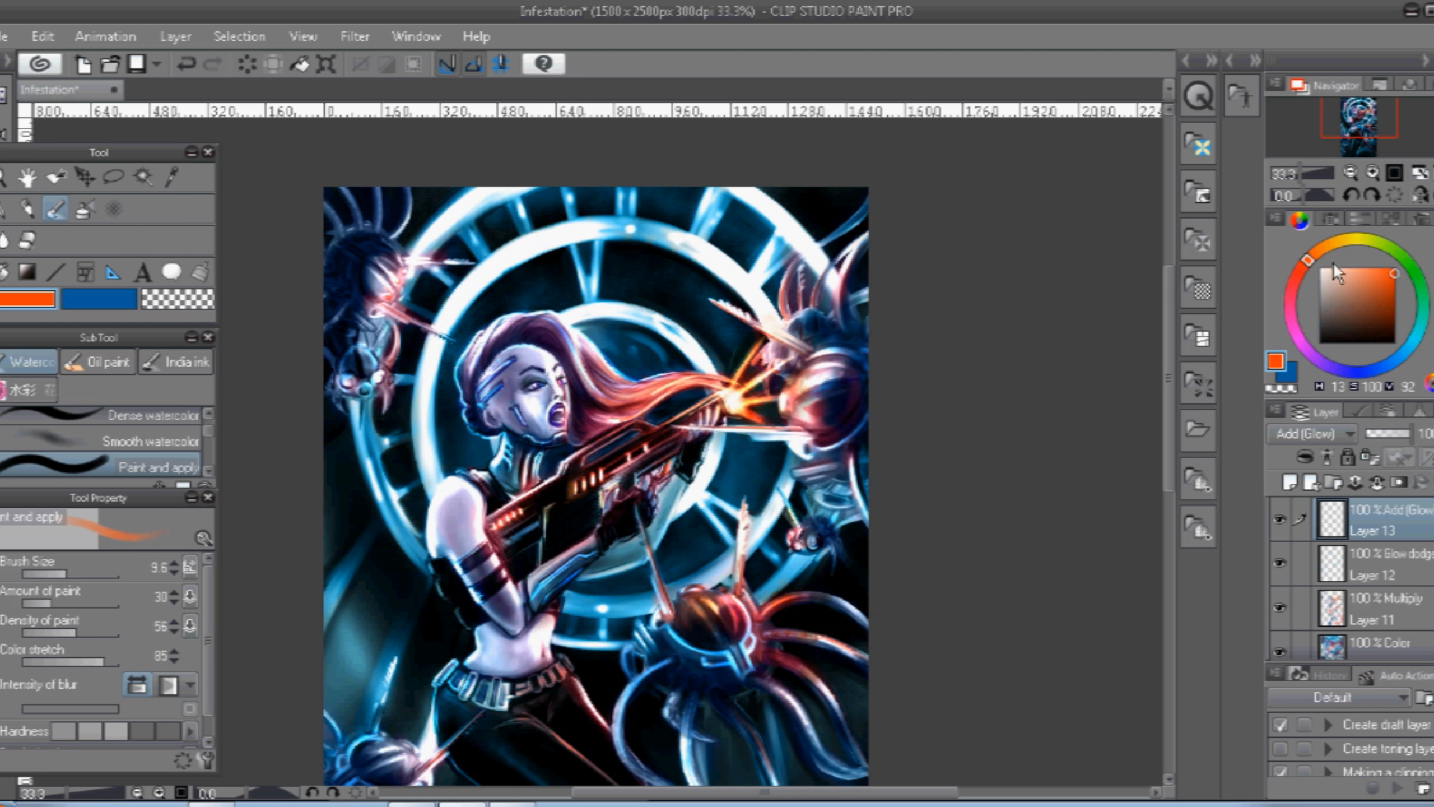
pyautogui.click(1298, 275)
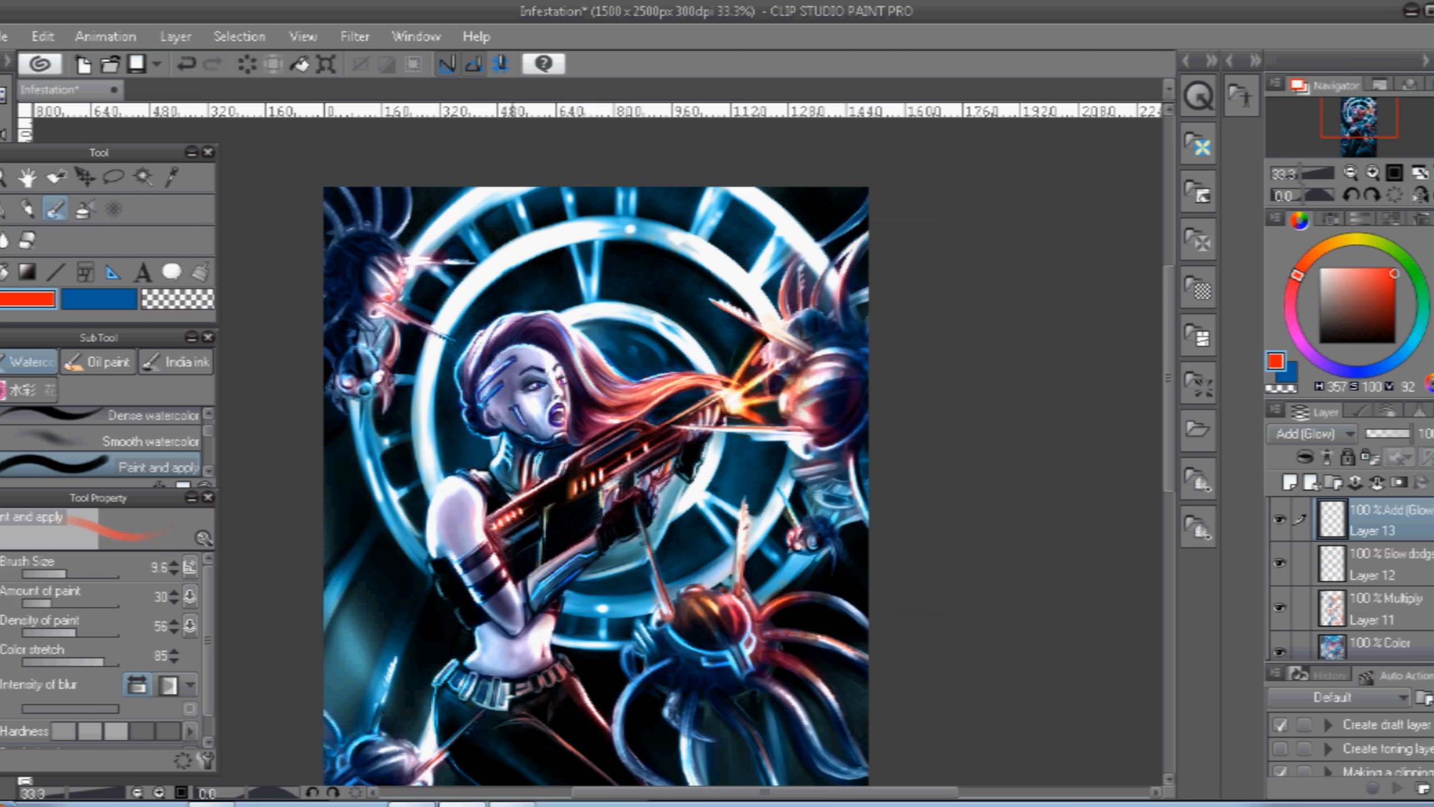
pyautogui.moveTo(533, 492); pyautogui.dragTo(572, 469)
pyautogui.moveTo(577, 343); pyautogui.dragTo(641, 384)
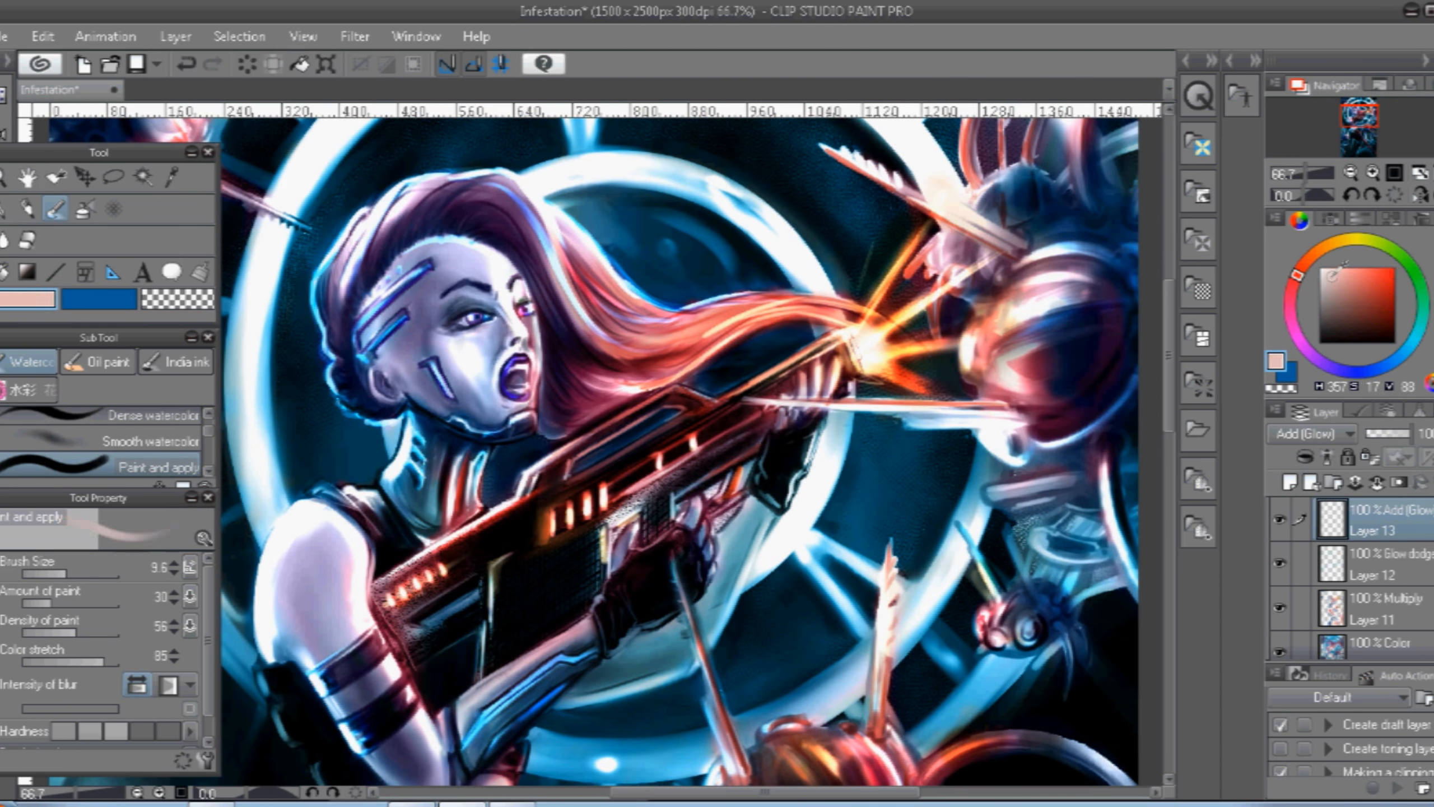
# Set up fine purple painting around the woman's face on Multiply Layer 11 with the Dense watercolor brush at size 2.8.
pyautogui.press('e')
pyautogui.click(1422, 578)
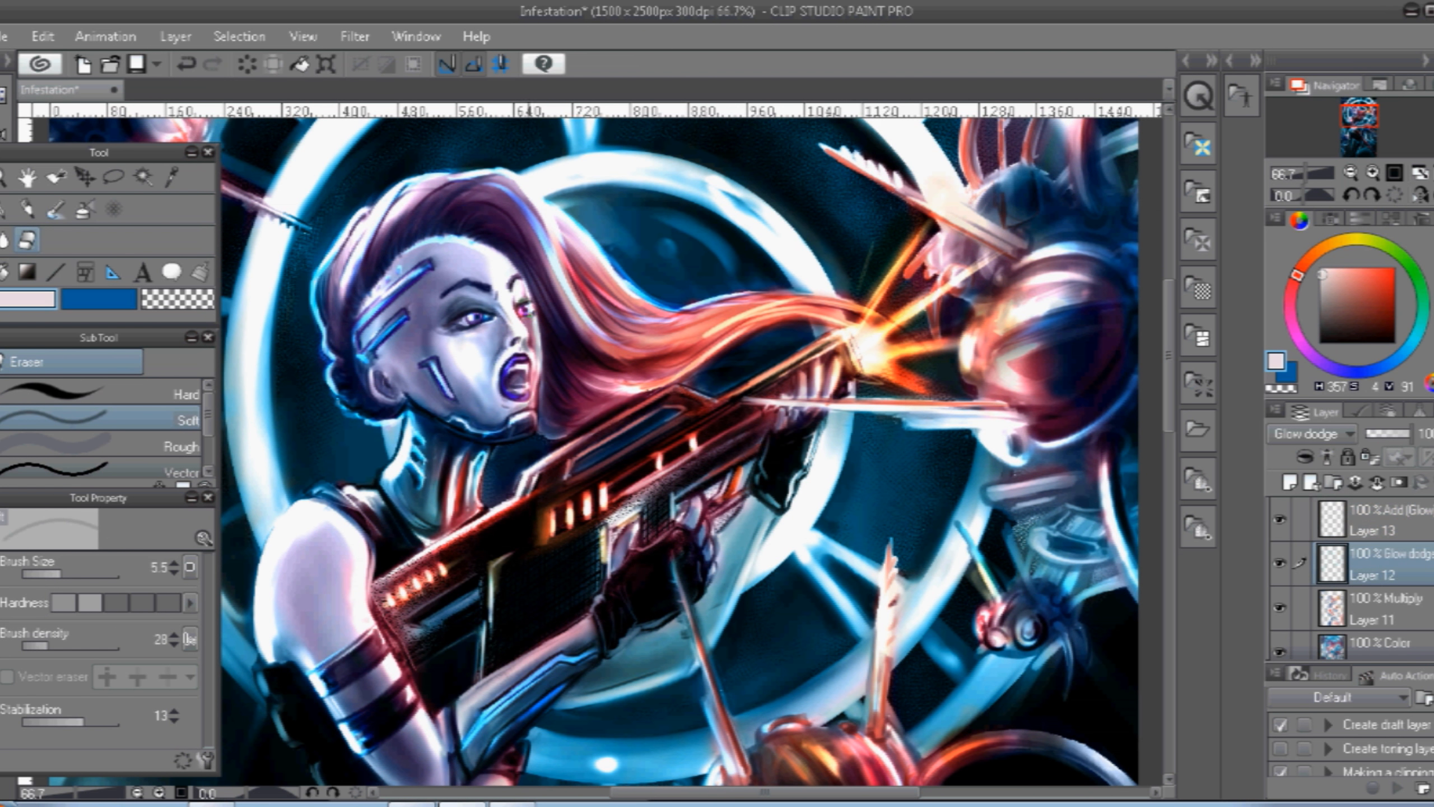
pyautogui.click(1383, 610)
pyautogui.click(1308, 351)
pyautogui.click(1368, 286)
pyautogui.click(55, 209)
pyautogui.click(107, 413)
pyautogui.click(55, 574)
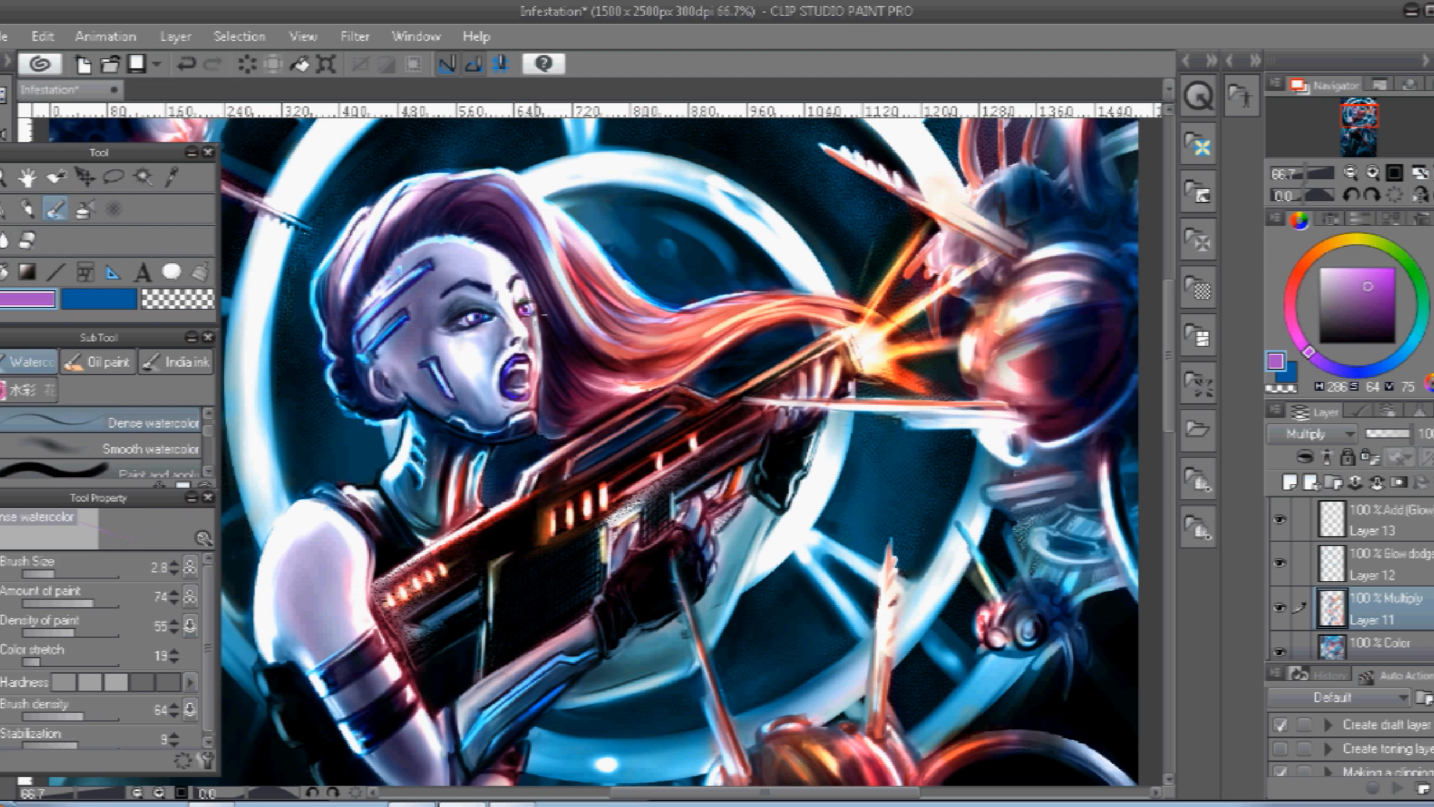
# Add fine white glow accents at the woman's far eye, working on Glow dodge Layer 12 and Add (Glow) Layer 13.
pyautogui.click(1383, 565)
pyautogui.click(1320, 268)
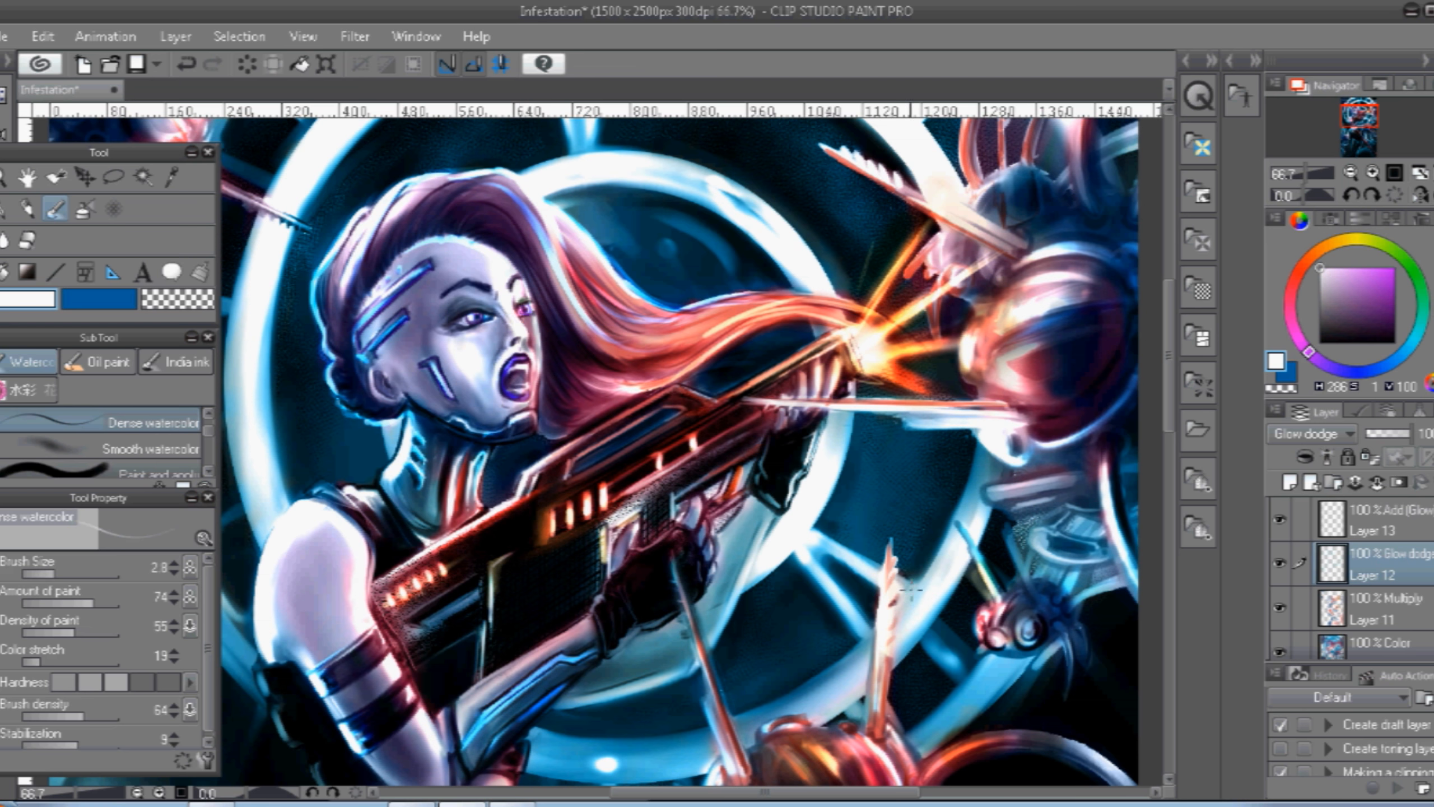
pyautogui.click(1424, 530)
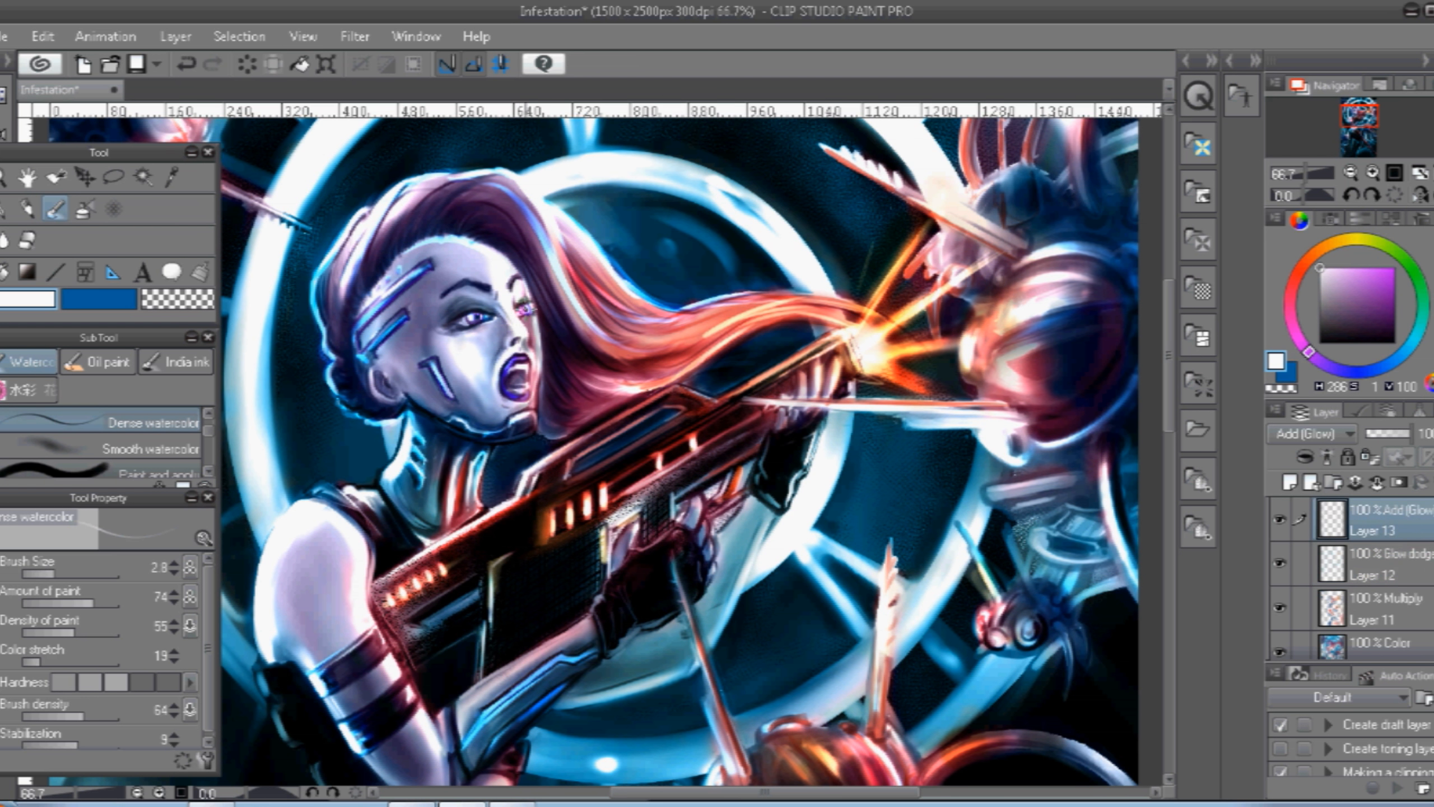
# Darken the hair beside the woman's face in dark purple on Multiply Layer 11, enlarging the Dense watercolor brush to size 12.
pyautogui.click(1400, 597)
pyautogui.click(1320, 342)
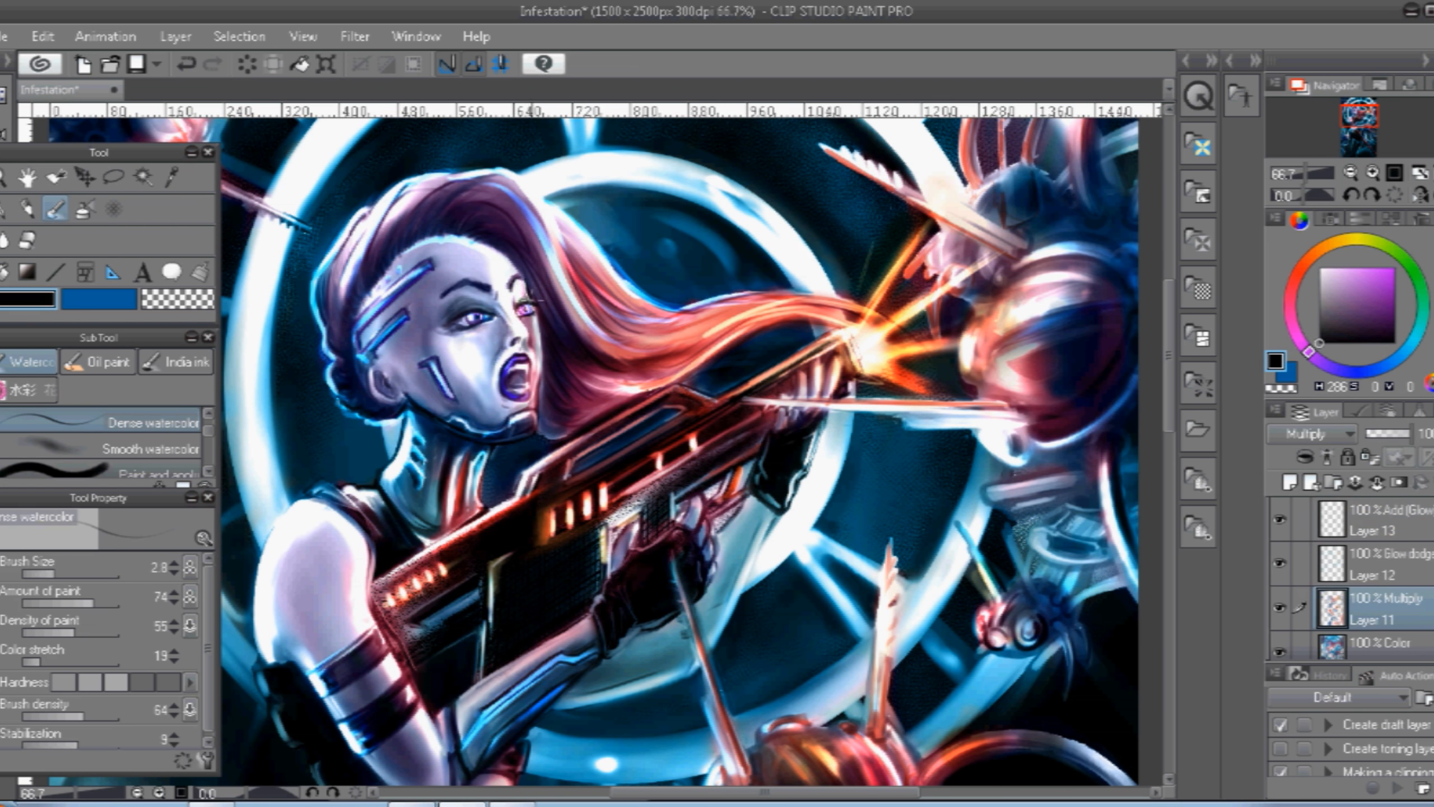
pyautogui.click(1360, 307)
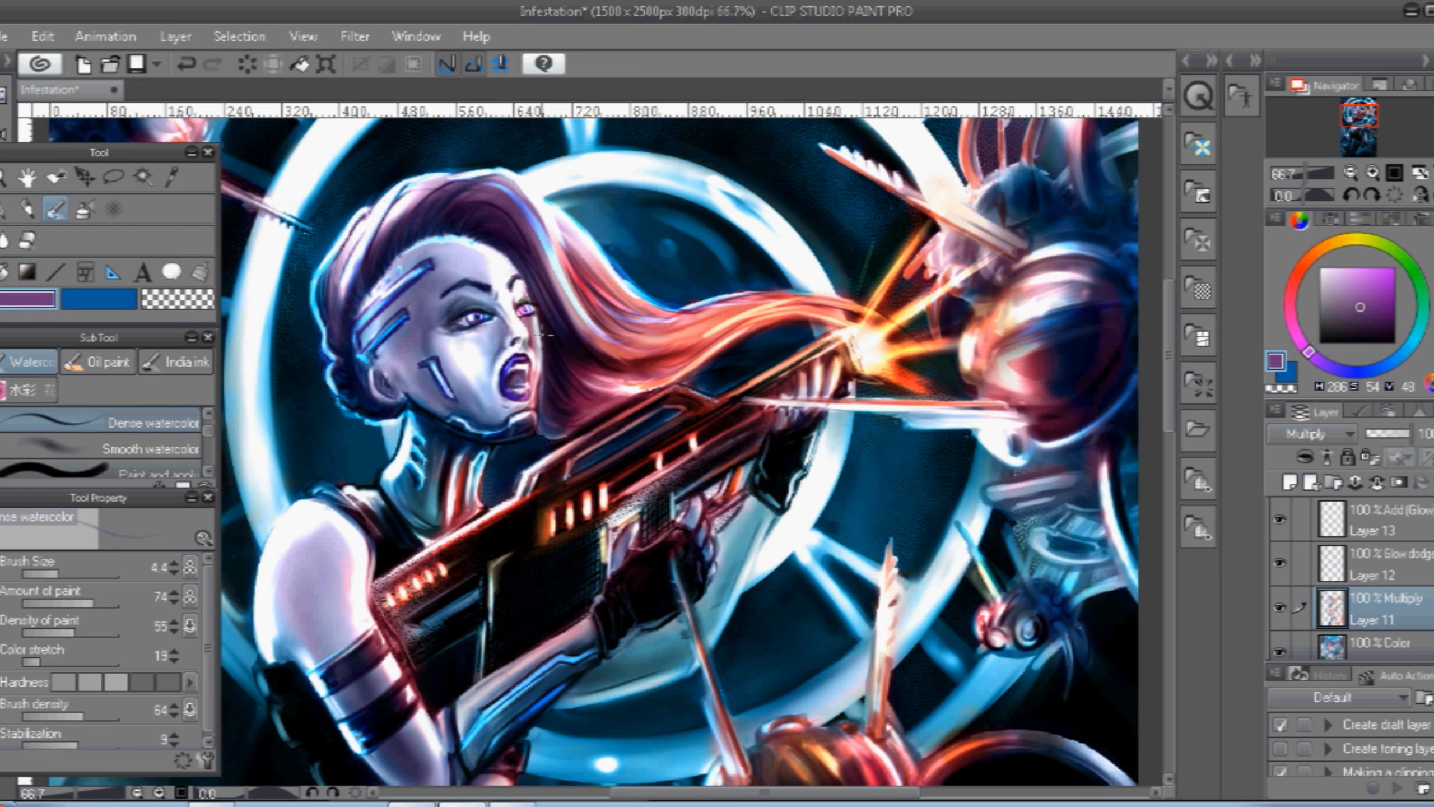
pyautogui.moveTo(543, 335); pyautogui.dragTo(542, 393)
pyautogui.click(1380, 328)
pyautogui.press(']')
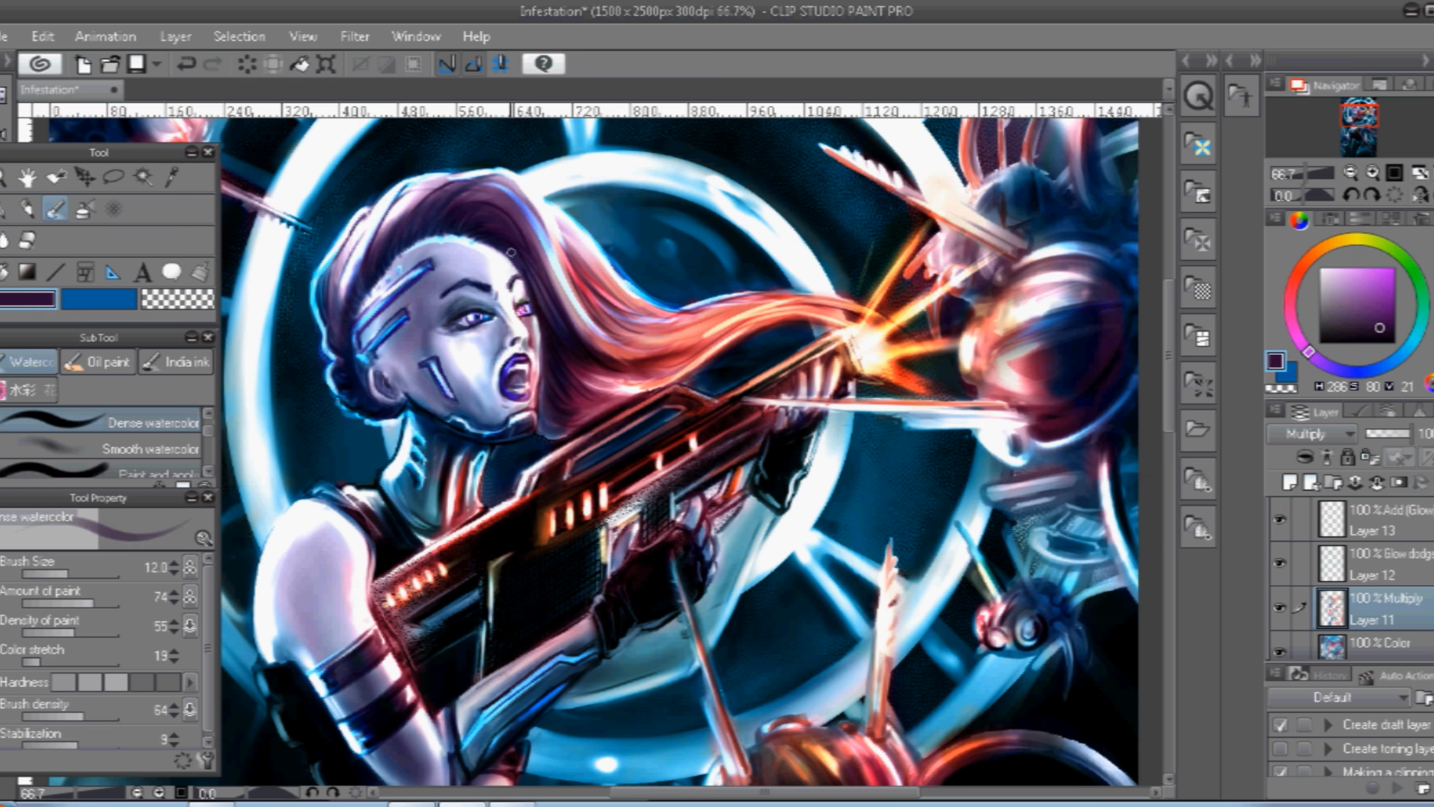
pyautogui.moveTo(542, 321); pyautogui.dragTo(544, 422)
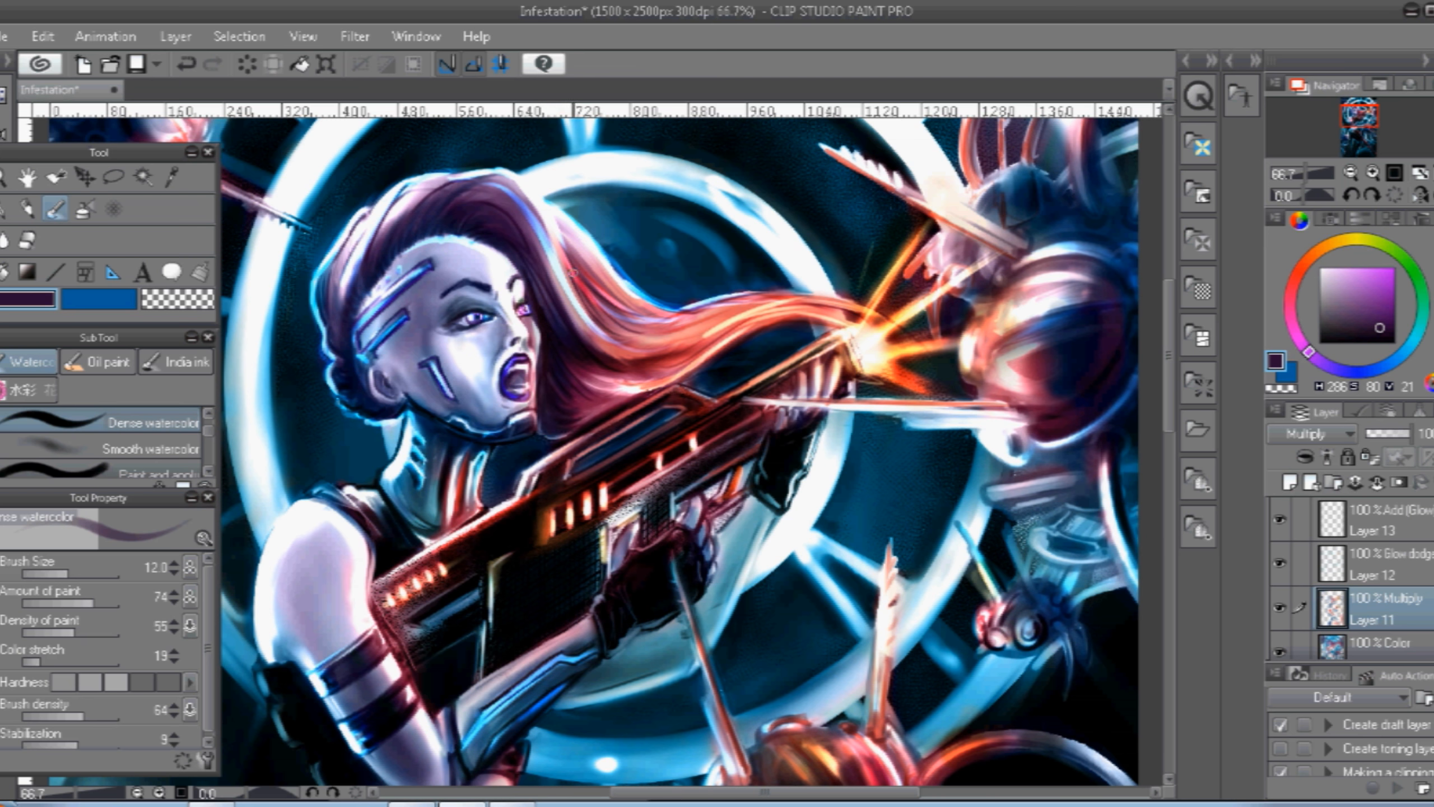
# Clean up the face with the Soft eraser, darken the eyebrows with the Dense watercolor brush at up to size 7.7, and undo the last stroke.
pyautogui.press('e')
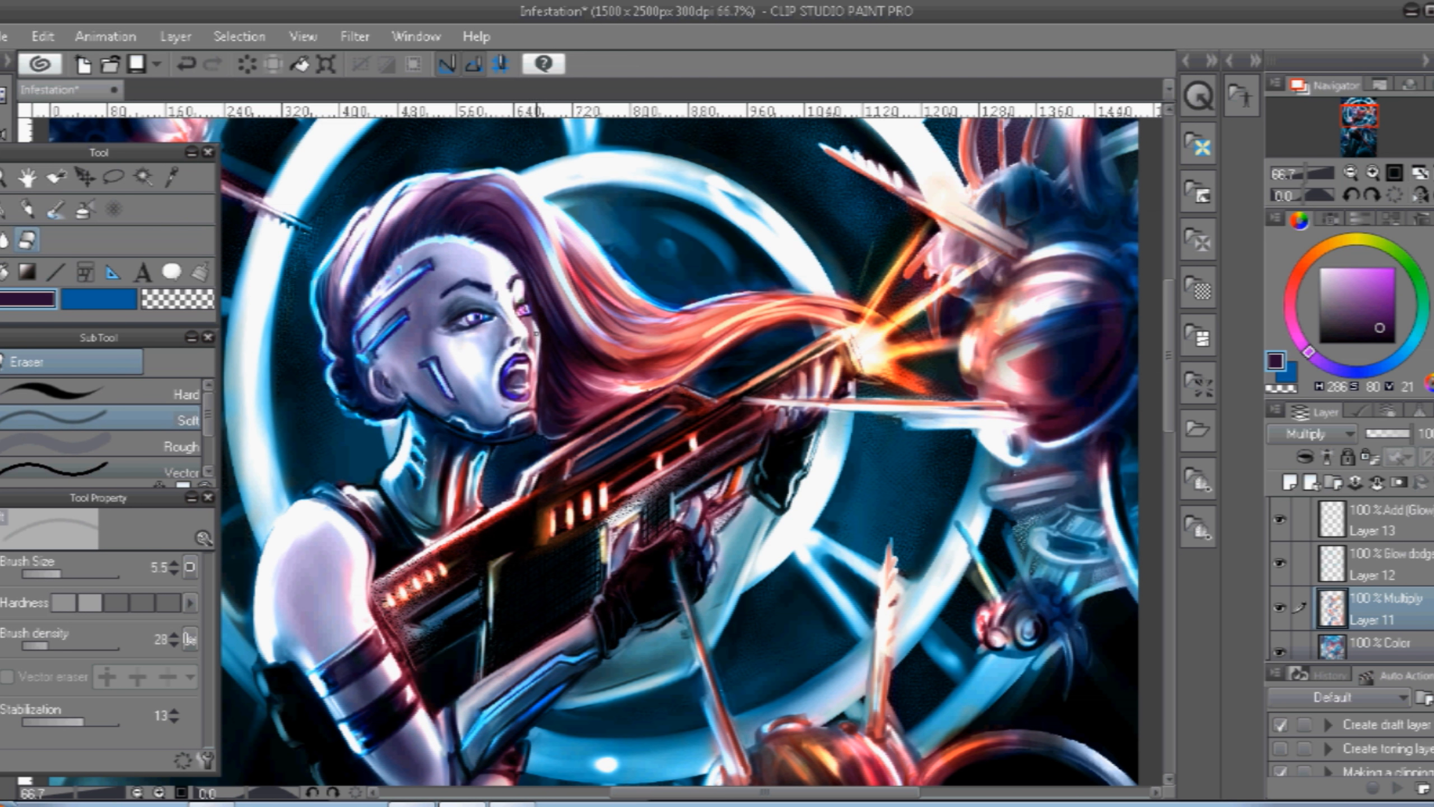
pyautogui.press('b')
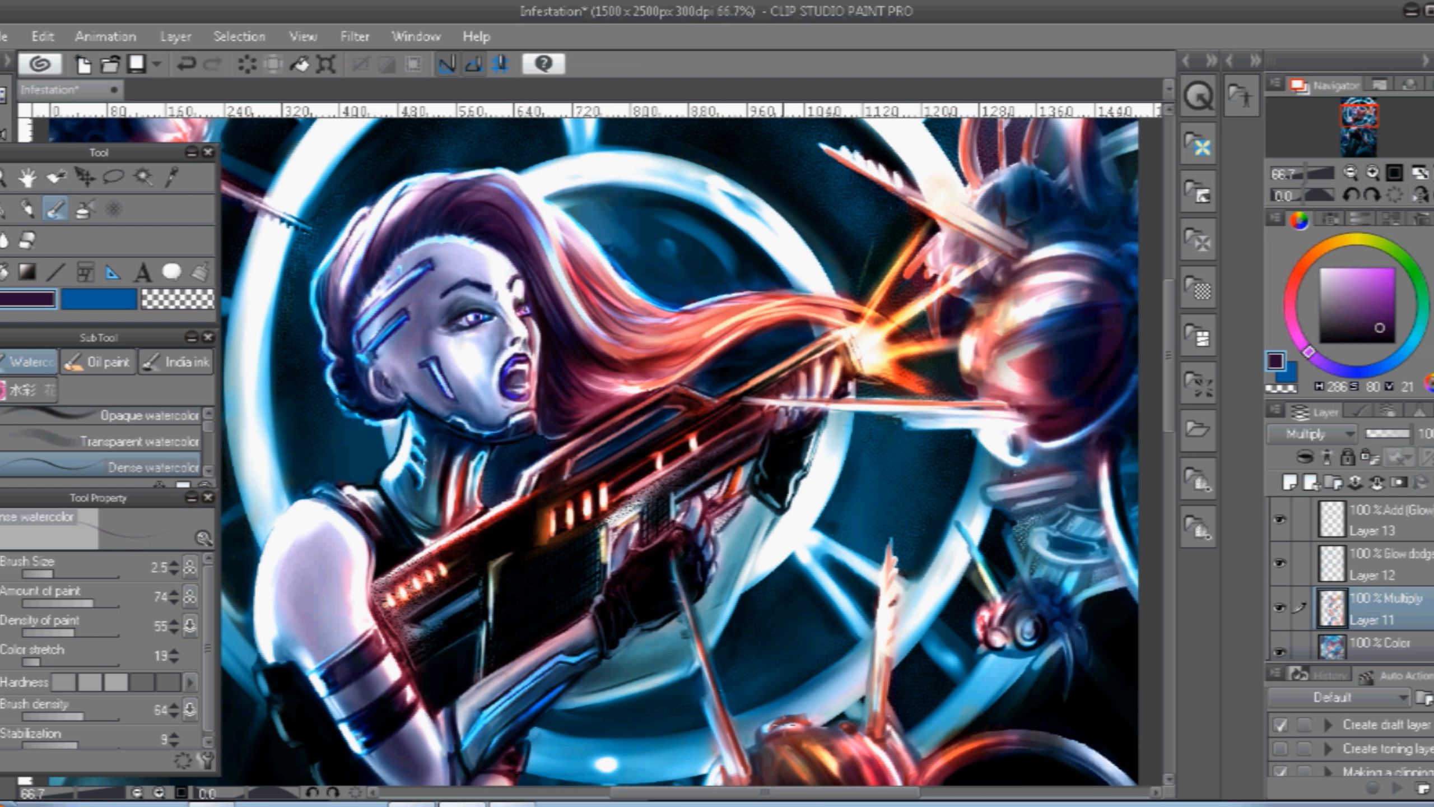
pyautogui.moveTo(72, 575); pyautogui.dragTo(64, 575)
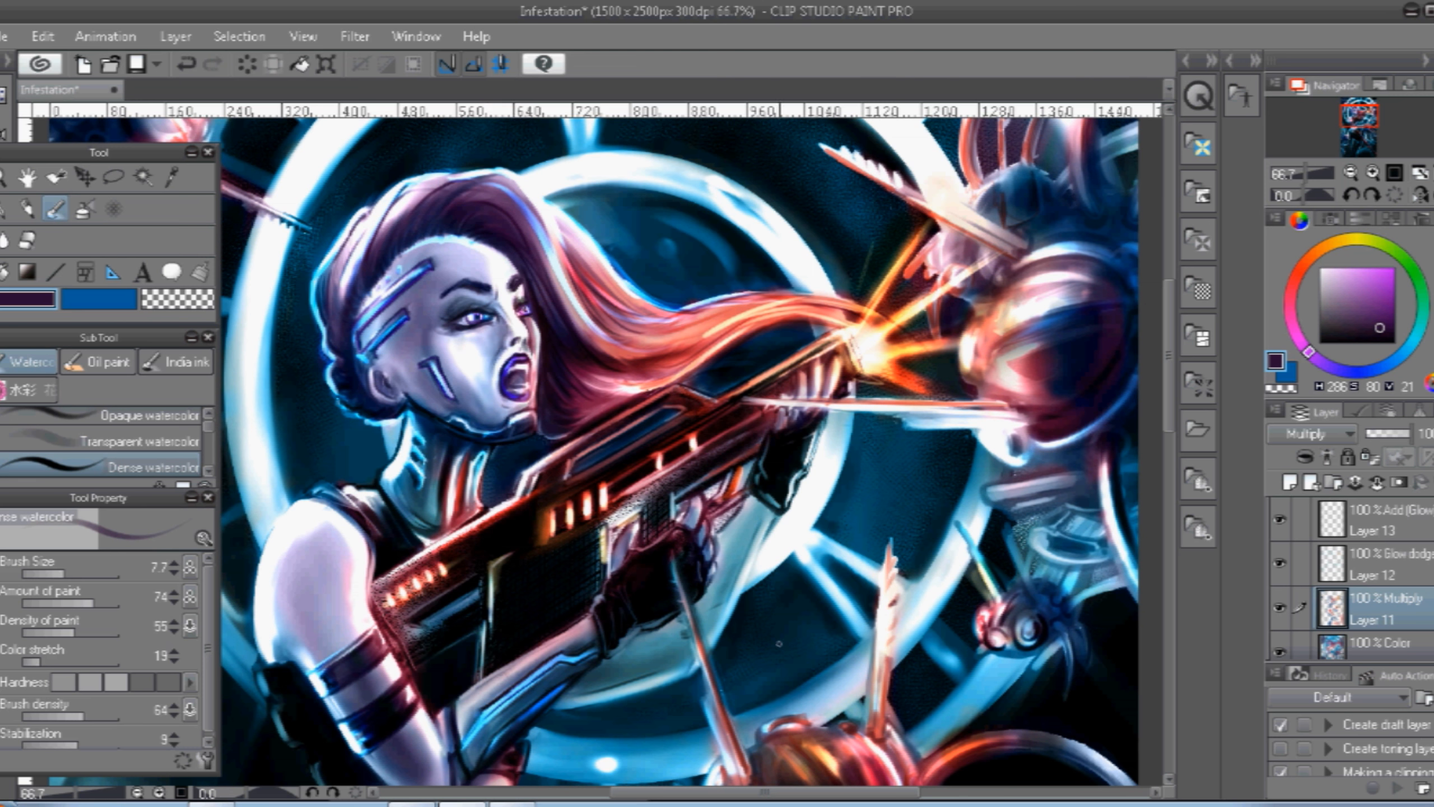
pyautogui.hotkey('ctrl', 'z')
# Touch up the inner brow on Normal Layer 2 with white sampled from the woman's shoulder, after checking the layer's visibility.
pyautogui.scroll(-5, 1378, 582)
pyautogui.scroll(-3, 1378, 582)
pyautogui.click(1378, 568)
pyautogui.click(1280, 564)
pyautogui.click(1280, 564)
pyautogui.keyDown('alt'); pyautogui.click(320, 516); pyautogui.keyUp('alt')
pyautogui.moveTo(502, 287); pyautogui.dragTo(506, 289)
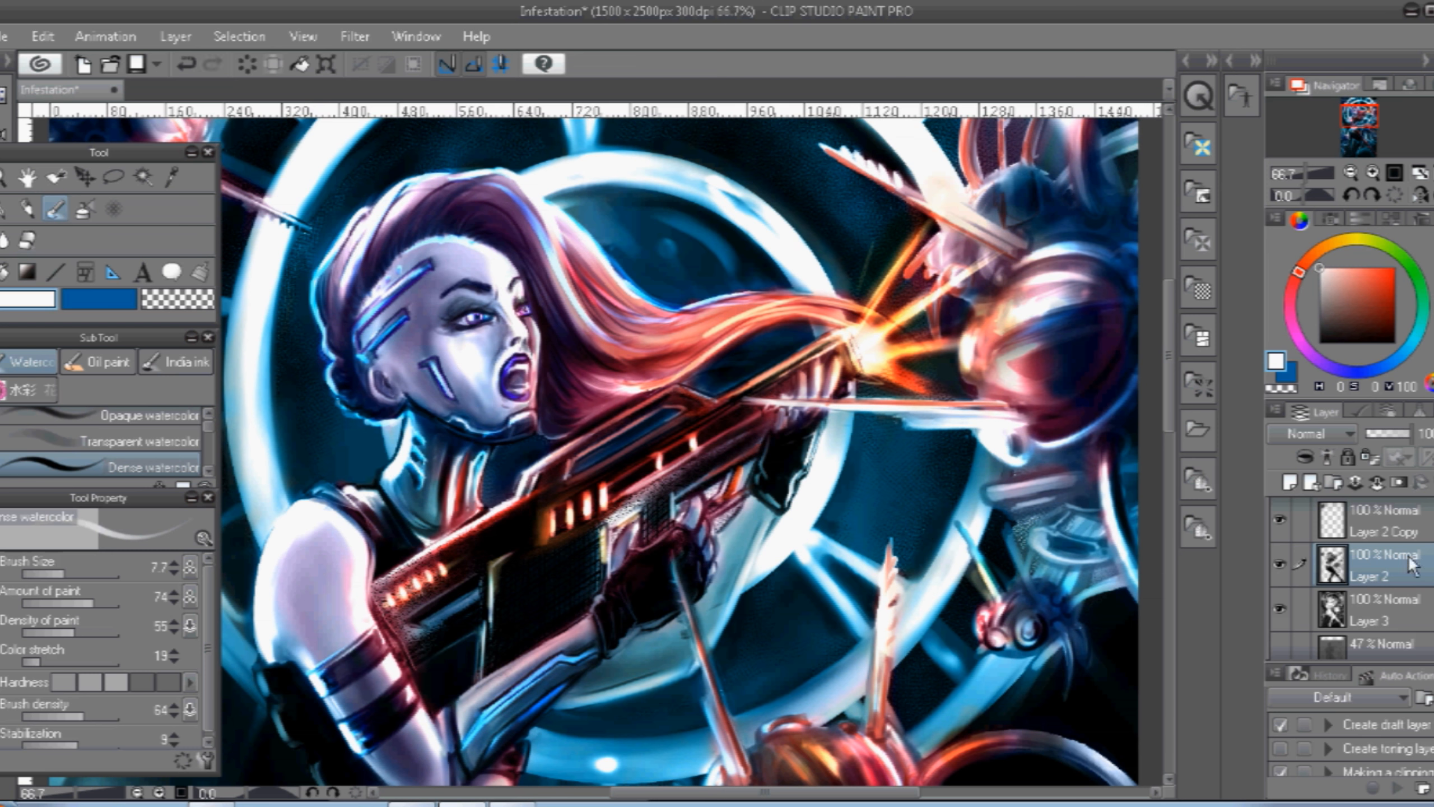
# Compare the upper layers by toggling their visibility and erase shading at the inner brow on Multiply Layer 11 with the Soft eraser.
pyautogui.scroll(2, 1409, 565)
pyautogui.scroll(2, 1394, 563)
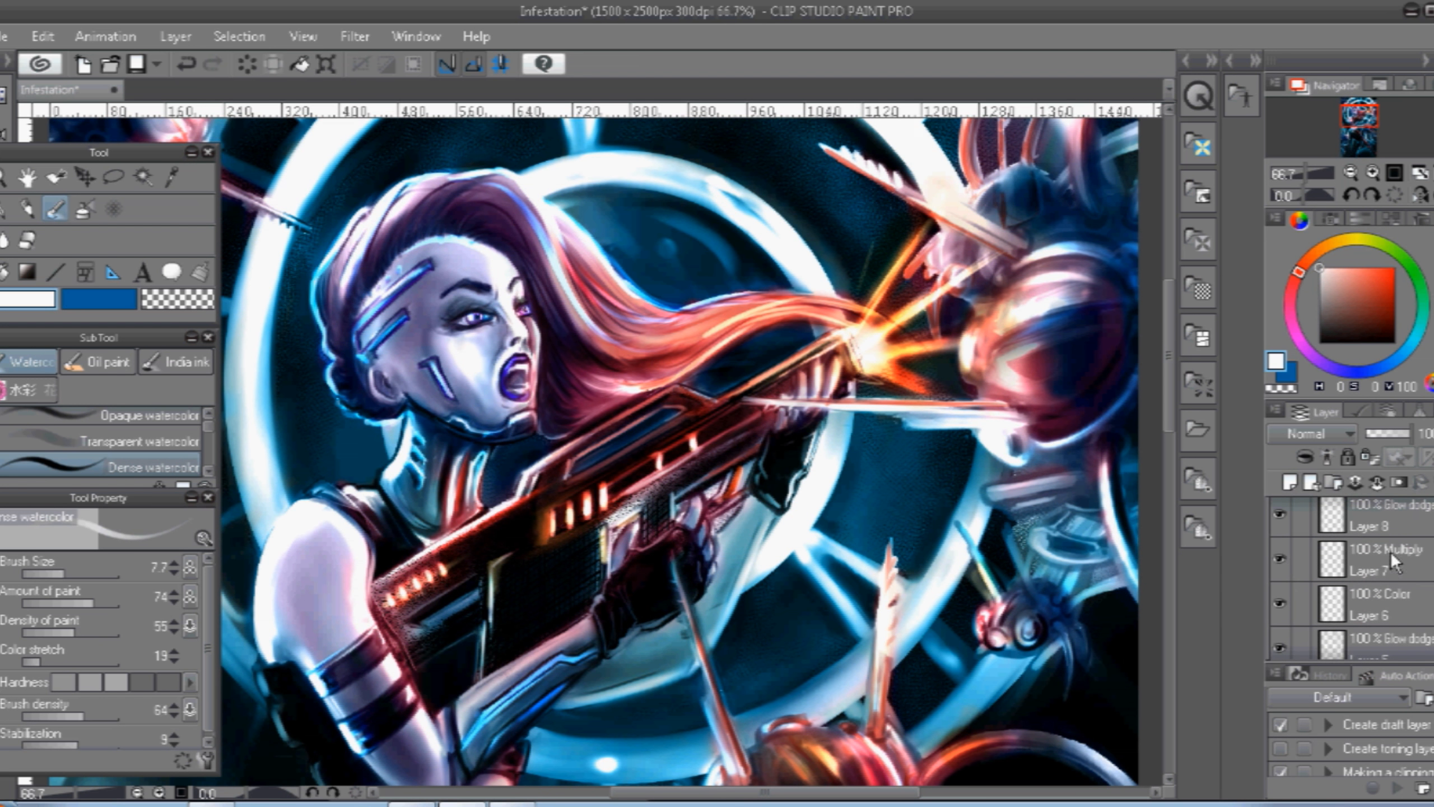
pyautogui.scroll(3, 1392, 557)
pyautogui.click(1280, 564)
pyautogui.click(1280, 563)
pyautogui.click(1280, 519)
pyautogui.click(1280, 519)
pyautogui.click(1378, 523)
pyautogui.press('e')
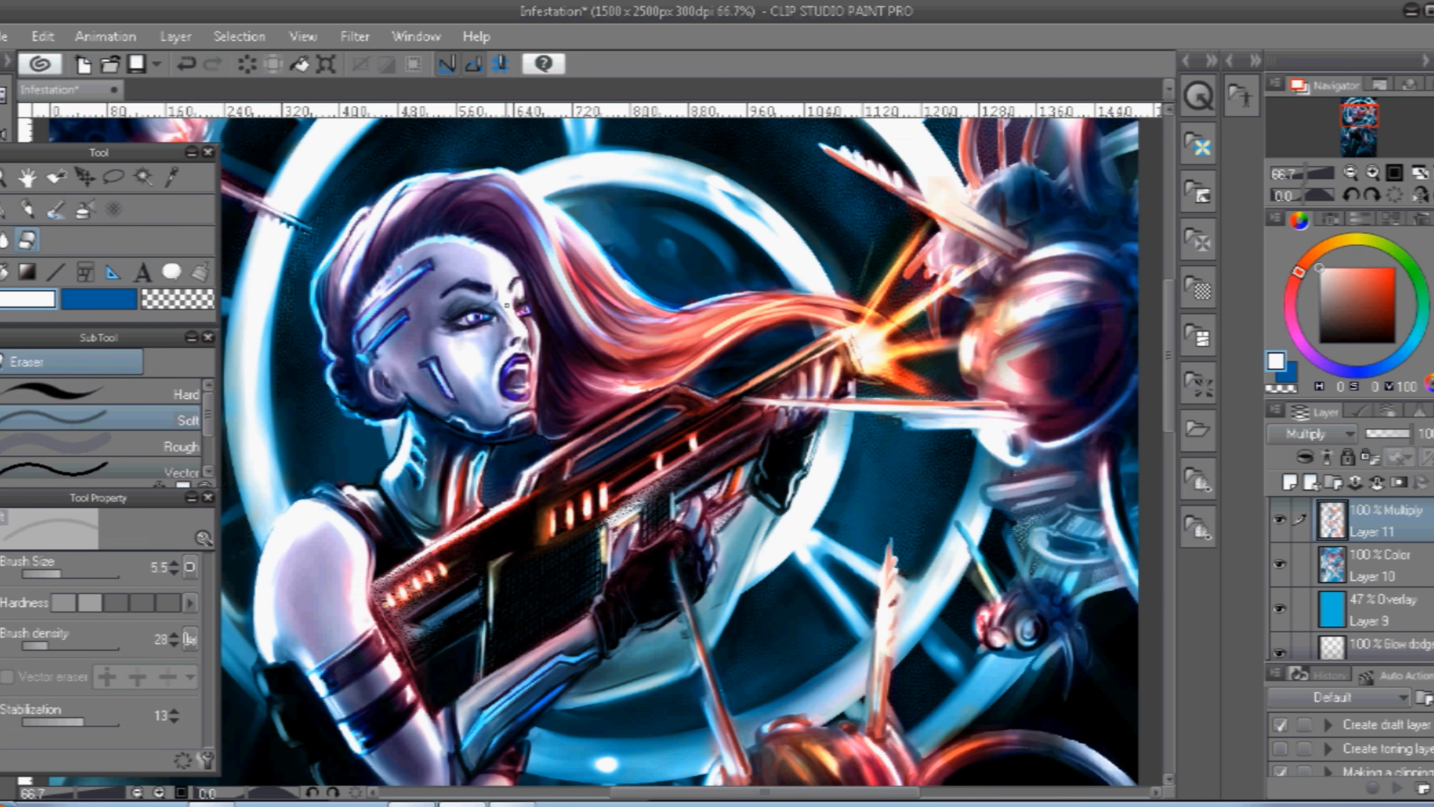
pyautogui.moveTo(509, 290); pyautogui.dragTo(516, 278)
# Shade the inner brow and the far side of the face dark grey on Multiply Layer 4 with the Dense watercolor brush at size 7.7.
pyautogui.scroll(-7, 1378, 570)
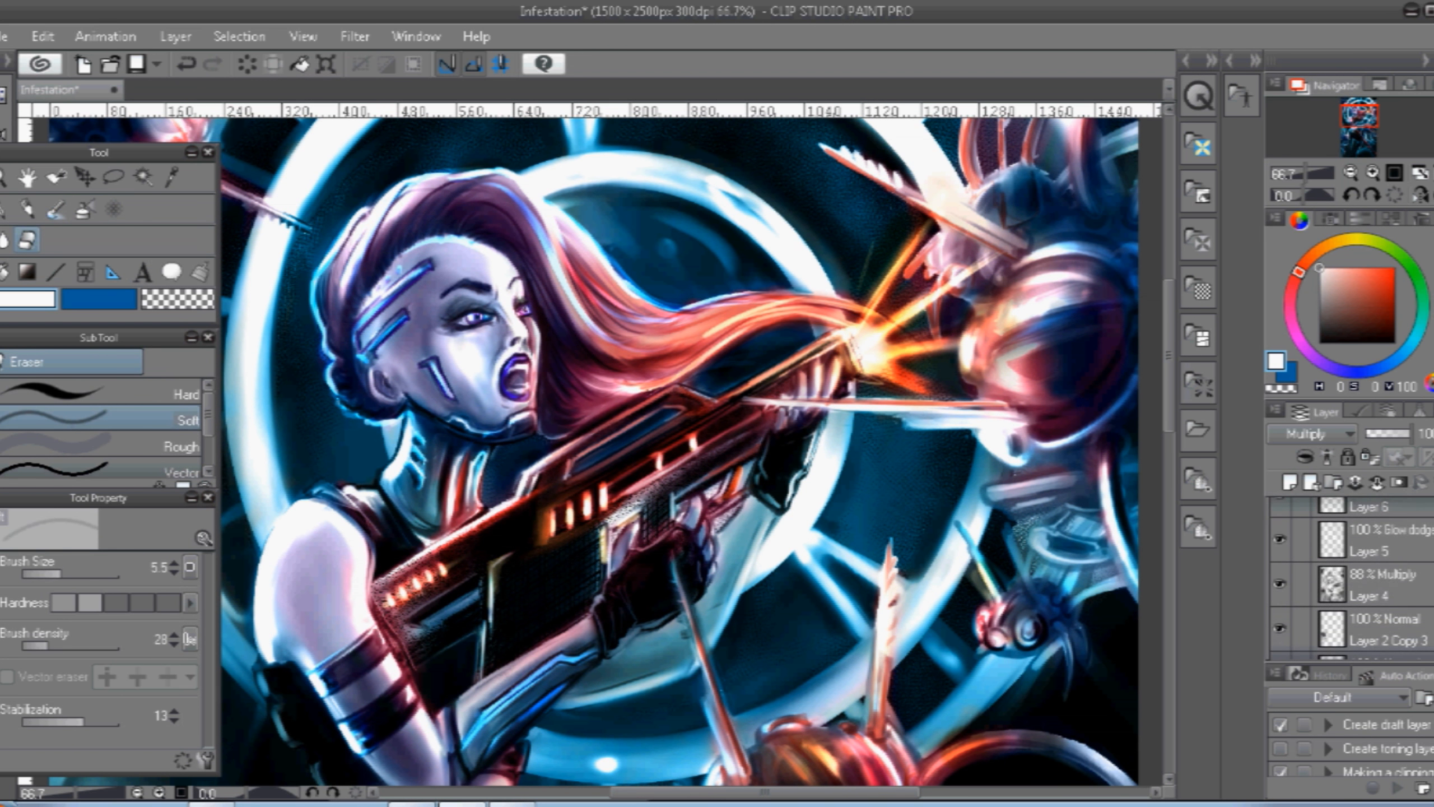
pyautogui.click(1378, 577)
pyautogui.click(52, 210)
pyautogui.click(1316, 320)
pyautogui.moveTo(513, 284); pyautogui.dragTo(520, 280)
pyautogui.scroll(8, 1378, 570)
pyautogui.click(1378, 578)
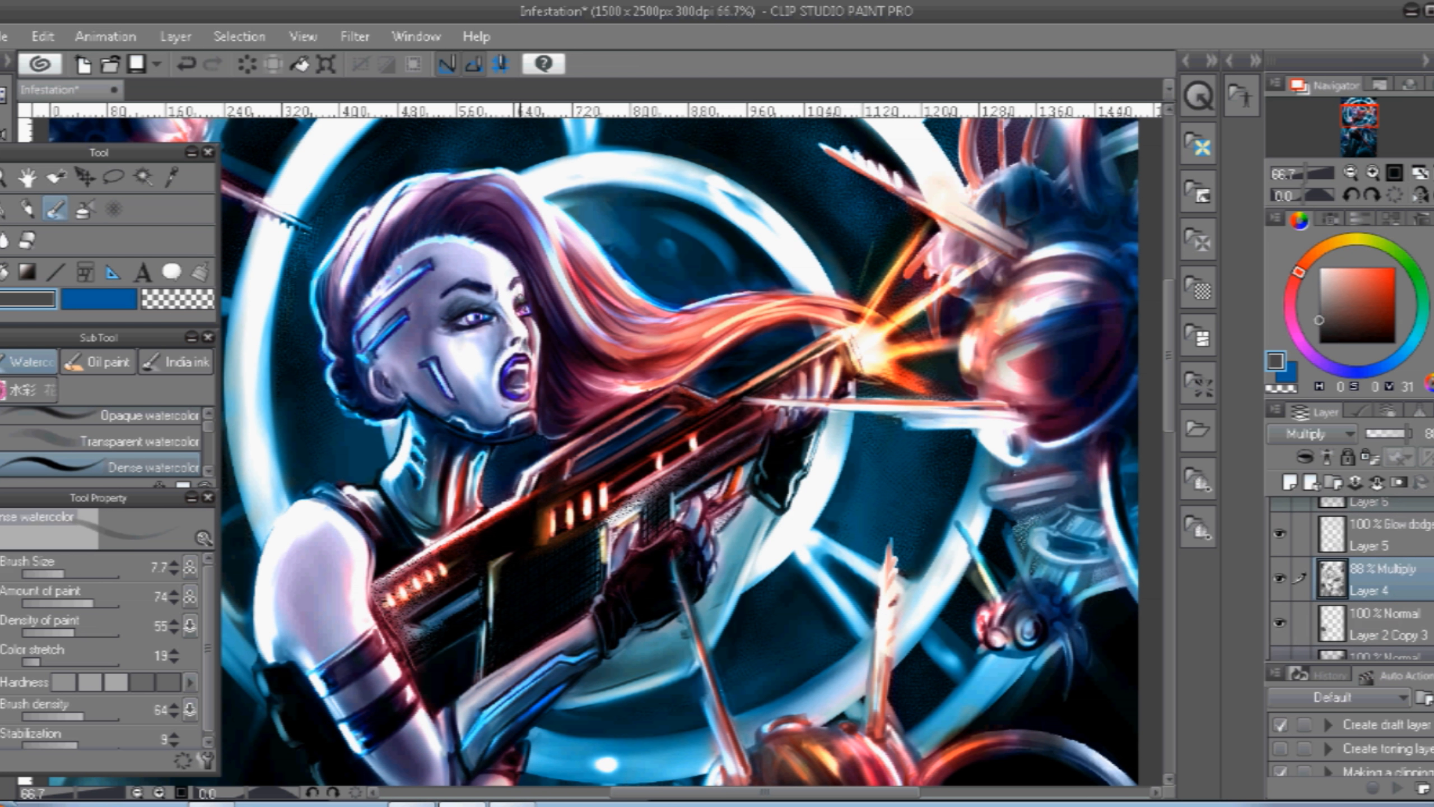
pyautogui.moveTo(528, 327); pyautogui.dragTo(499, 399)
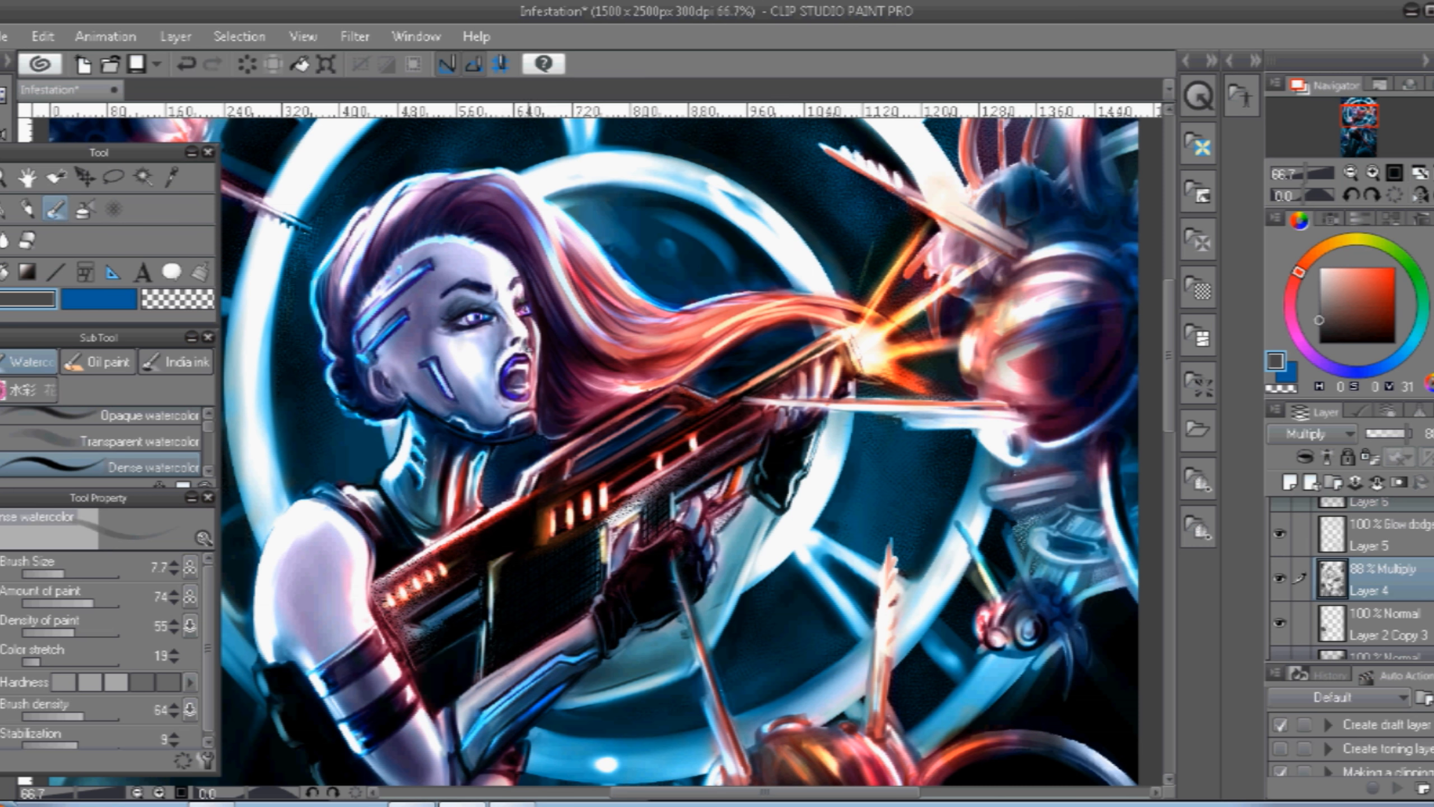
# Shade the face softly blue on Multiply Layer 11 with the Transparent watercolor brush at size 36.4, undoing the size 29.1 Dense watercolor strokes.
pyautogui.click(1363, 372)
pyautogui.click(1291, 375)
pyautogui.click(77, 573)
pyautogui.scroll(6, 1386, 579)
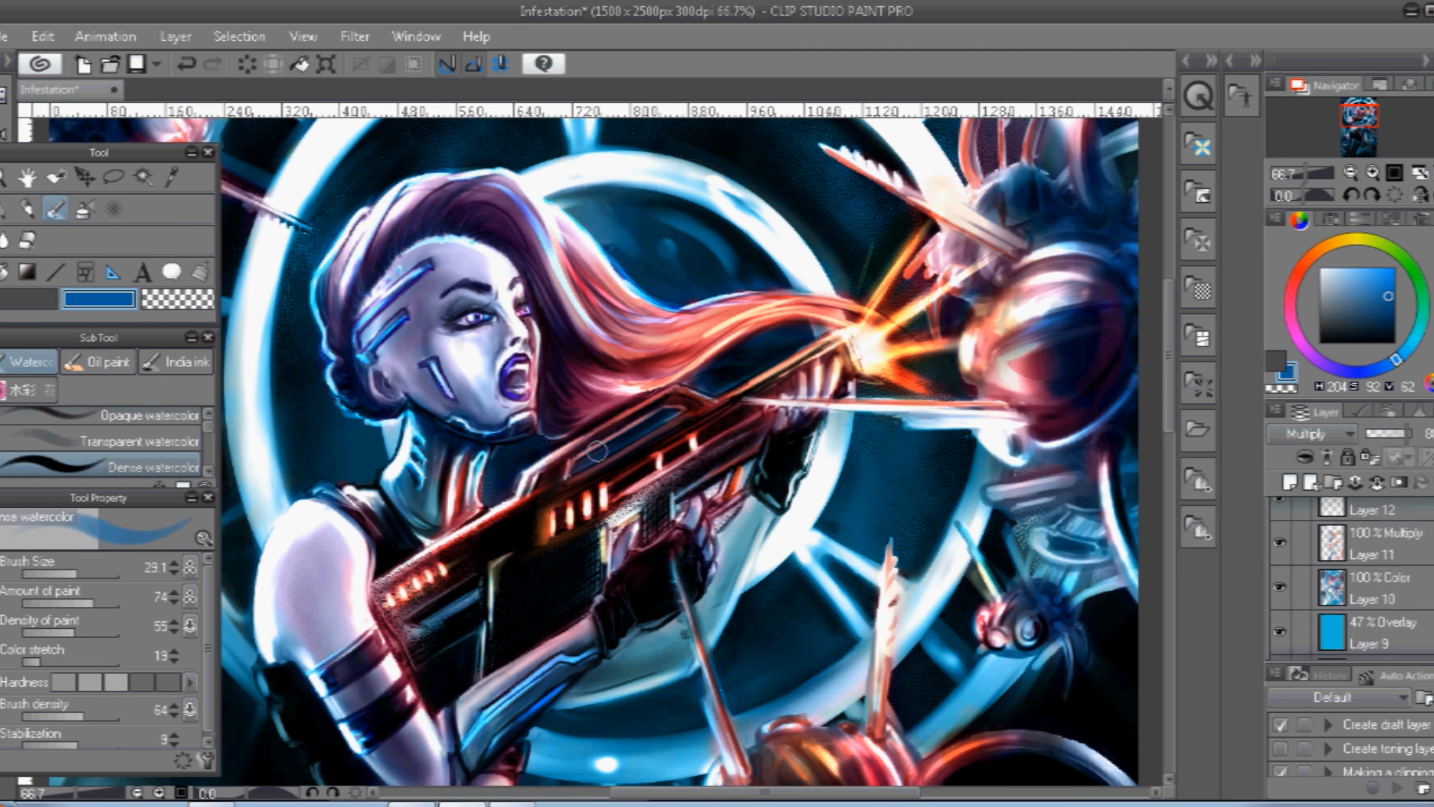
pyautogui.click(1386, 551)
pyautogui.moveTo(424, 431); pyautogui.dragTo(457, 467)
pyautogui.moveTo(410, 399)
pyautogui.mouseDown()
pyautogui.moveTo(398, 342)
pyautogui.moveTo(420, 345)
pyautogui.moveTo(467, 403)
pyautogui.moveTo(440, 355)
pyautogui.moveTo(475, 382)
pyautogui.moveTo(443, 340)
pyautogui.moveTo(493, 337)
pyautogui.moveTo(502, 353)
pyautogui.moveTo(488, 298)
pyautogui.moveTo(447, 341)
pyautogui.moveTo(419, 343)
pyautogui.moveTo(397, 317)
pyautogui.moveTo(440, 266)
pyautogui.moveTo(406, 319)
pyautogui.moveTo(447, 296)
pyautogui.mouseUp()
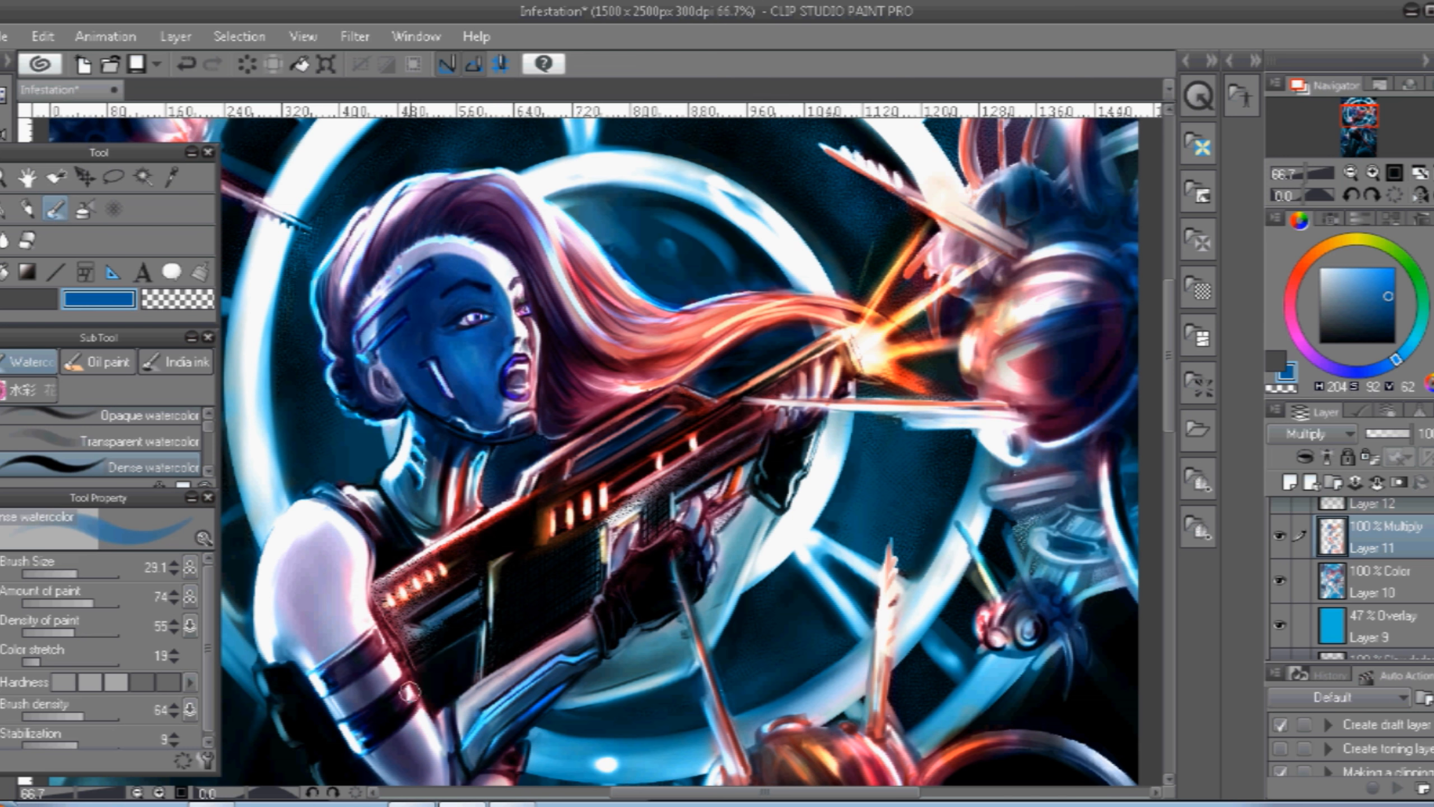
pyautogui.hotkey('ctrl', 'z')
pyautogui.hotkey('ctrl', 'z')
pyautogui.click(194, 438)
pyautogui.moveTo(421, 367)
pyautogui.mouseDown()
pyautogui.moveTo(405, 341)
pyautogui.moveTo(474, 339)
pyautogui.moveTo(495, 418)
pyautogui.moveTo(501, 339)
pyautogui.moveTo(471, 299)
pyautogui.moveTo(415, 301)
pyautogui.moveTo(398, 369)
pyautogui.moveTo(404, 298)
pyautogui.moveTo(459, 250)
pyautogui.moveTo(492, 268)
pyautogui.moveTo(512, 332)
pyautogui.moveTo(524, 307)
pyautogui.moveTo(495, 356)
pyautogui.moveTo(524, 420)
pyautogui.moveTo(529, 326)
pyautogui.mouseUp()
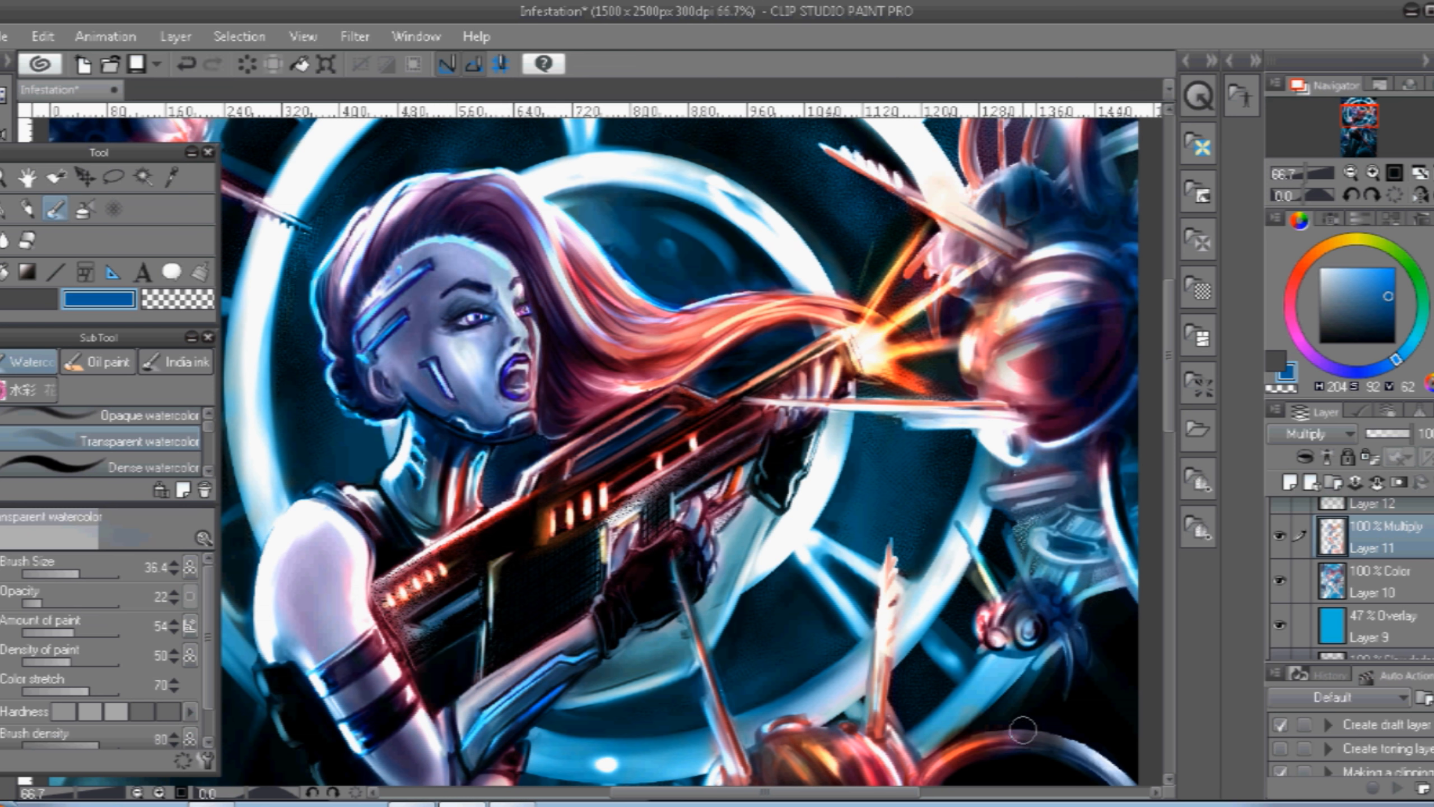
# Try to darken the far eye on Multiply Layer 11 with the Dense watercolor brush in black, and undo the strokes made at size 9.6.
pyautogui.click(152, 467)
pyautogui.click(46, 575)
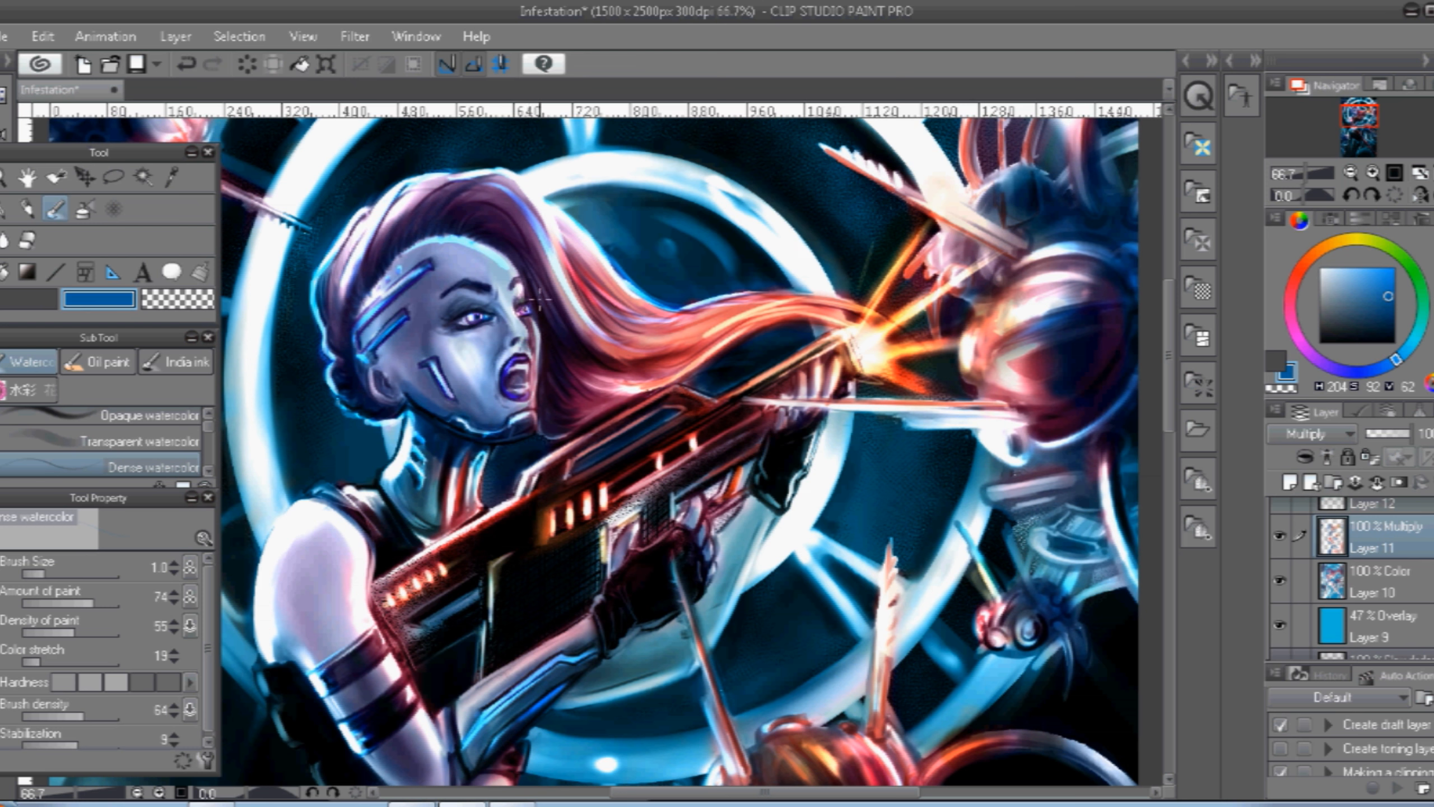
pyautogui.moveTo(1349, 312); pyautogui.dragTo(1319, 343)
pyautogui.hotkey('alt', ']')
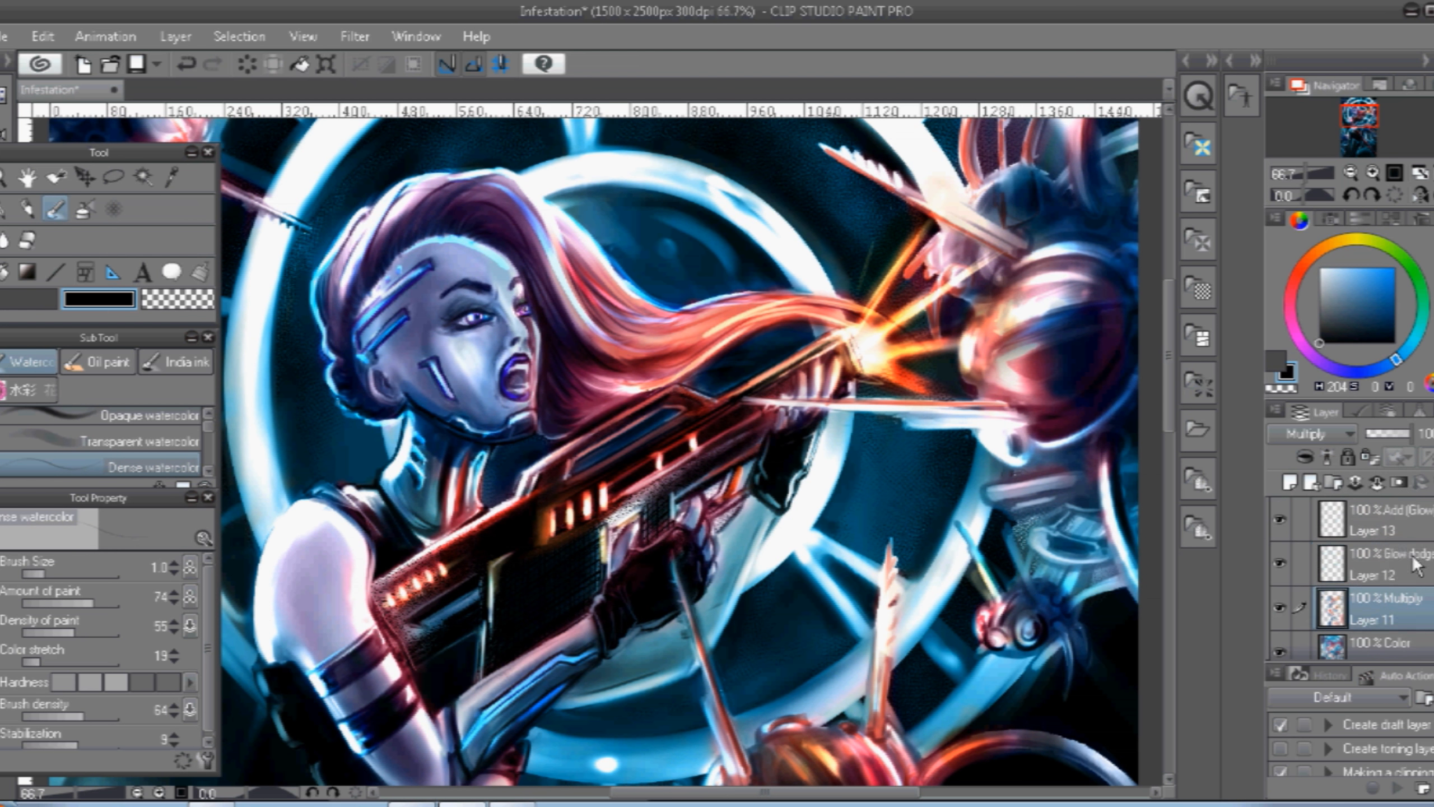
pyautogui.press('e')
pyautogui.hotkey('alt', ']')
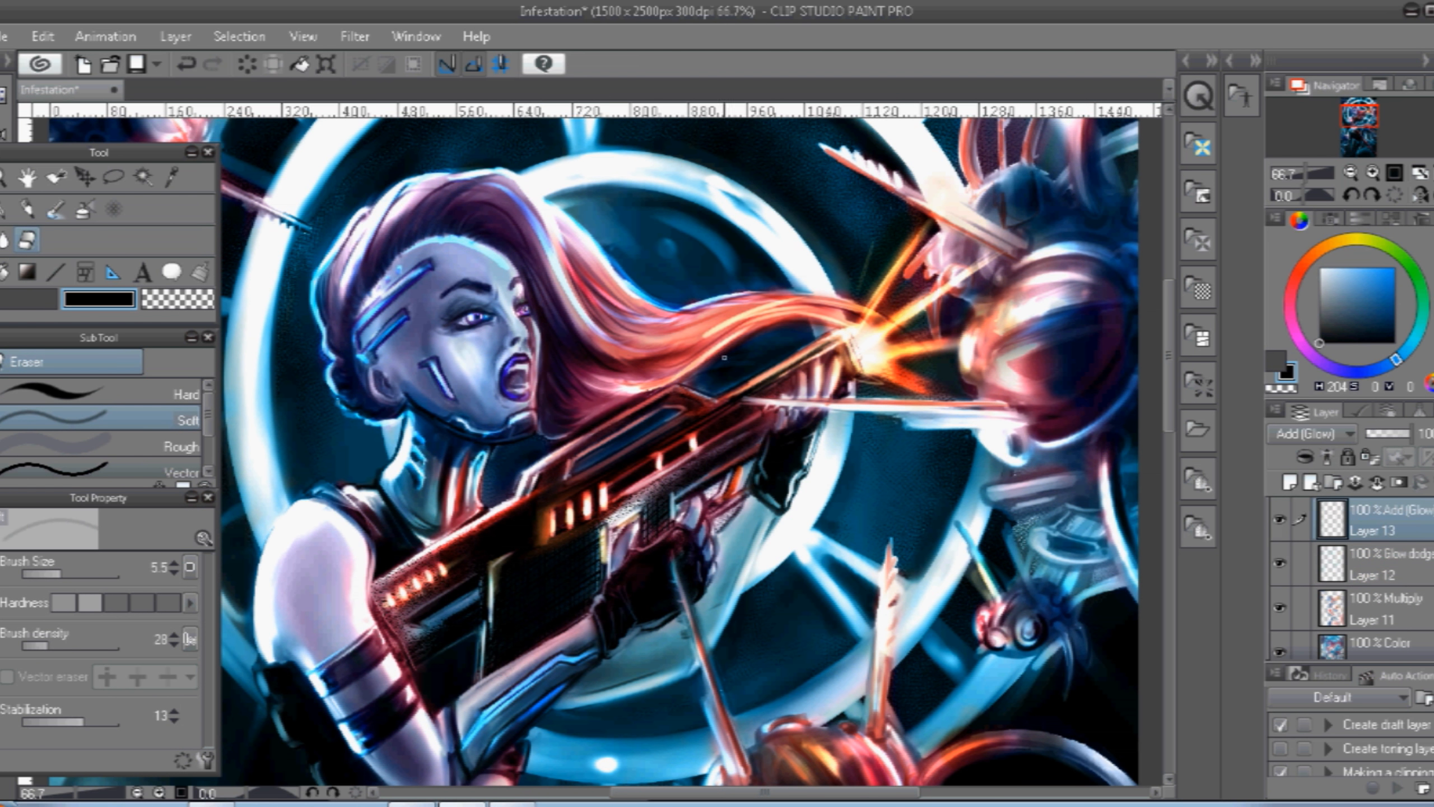
pyautogui.hotkey('alt', '[')
pyautogui.hotkey('alt', '[')
pyautogui.press('b')
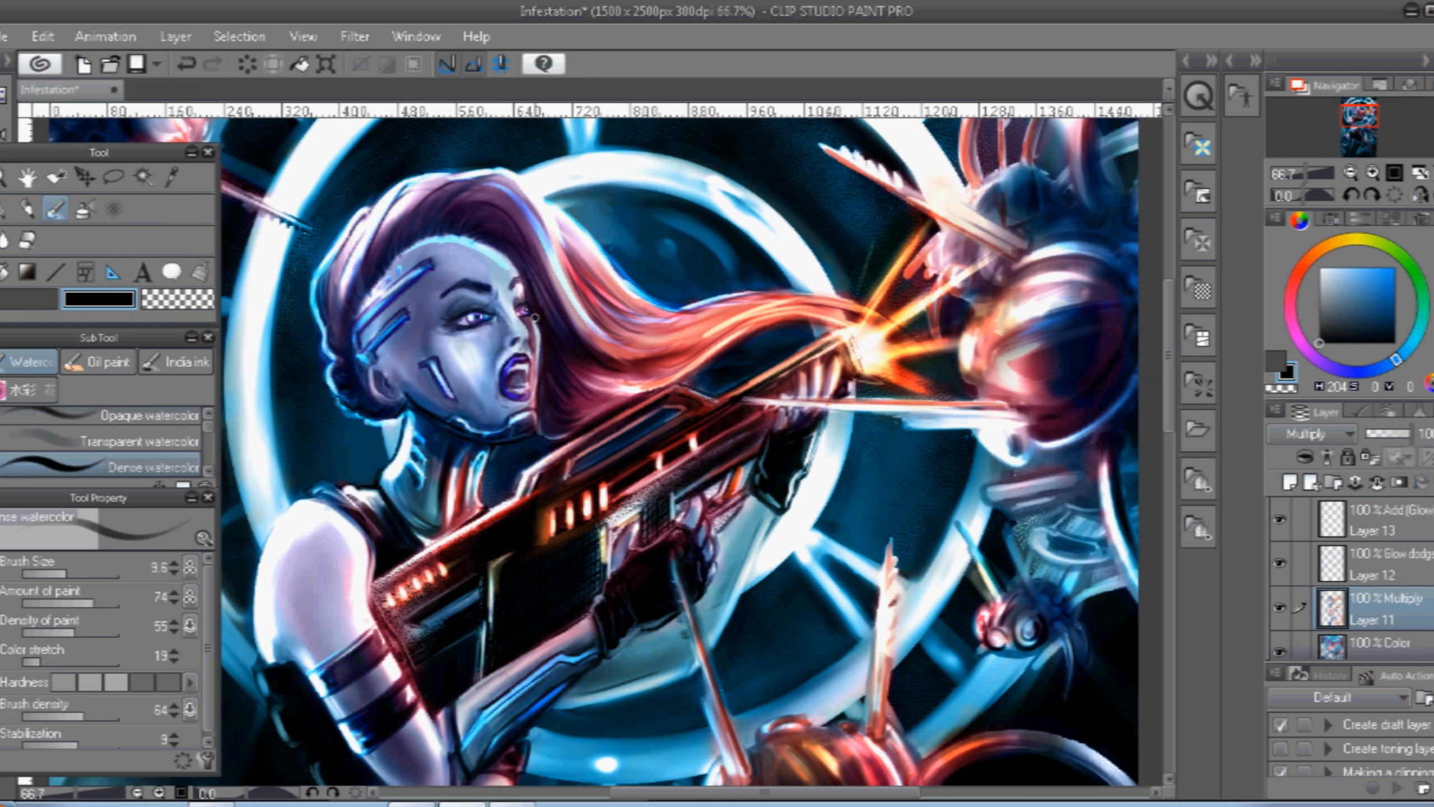
pyautogui.hotkey('ctrl', 'z')
pyautogui.moveTo(515, 293); pyautogui.dragTo(523, 310)
pyautogui.hotkey('ctrl', 'z')
pyautogui.click(1375, 308)
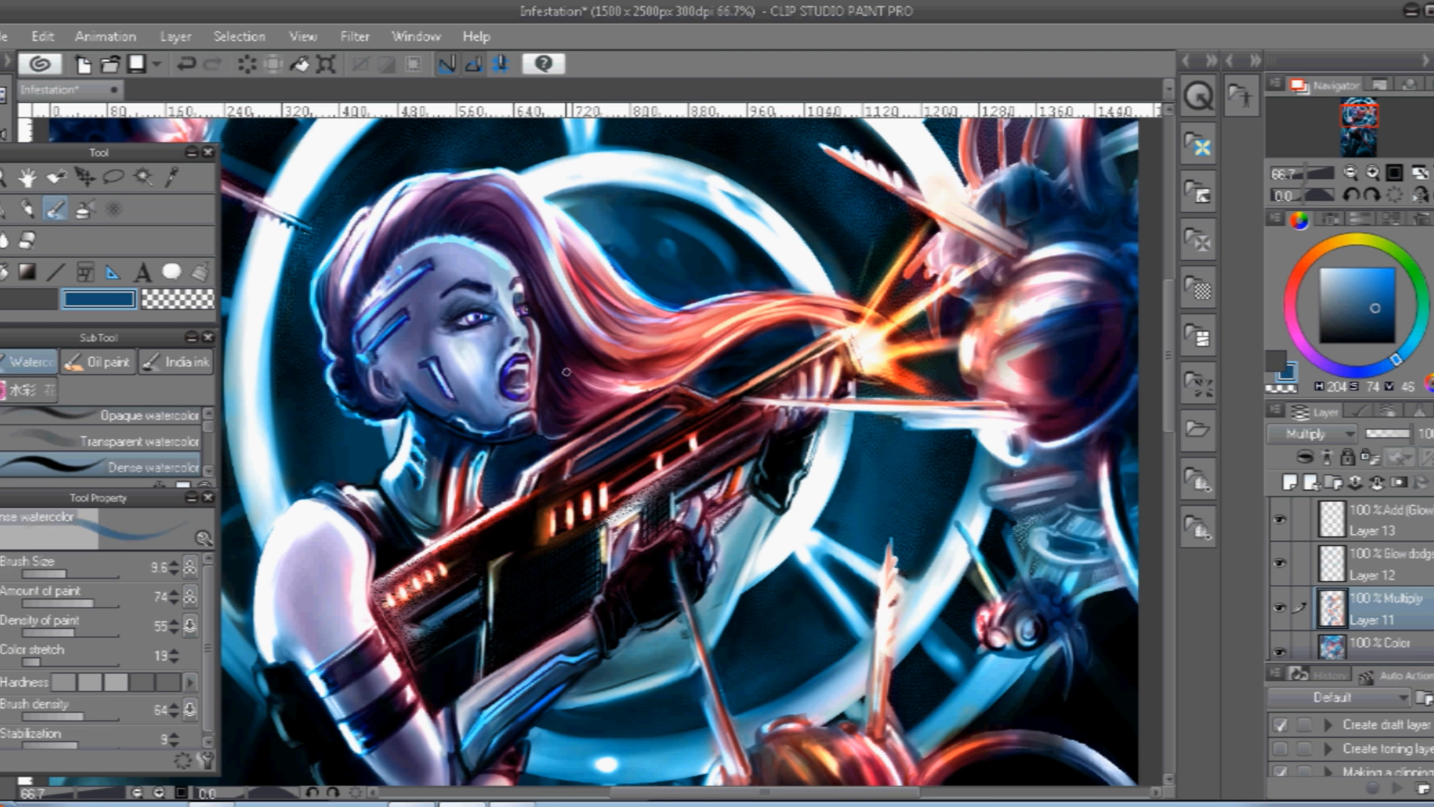
# Create a new raster layer in Normal mode and place it above the Add (Glow) Layer 13.
pyautogui.click(175, 37)
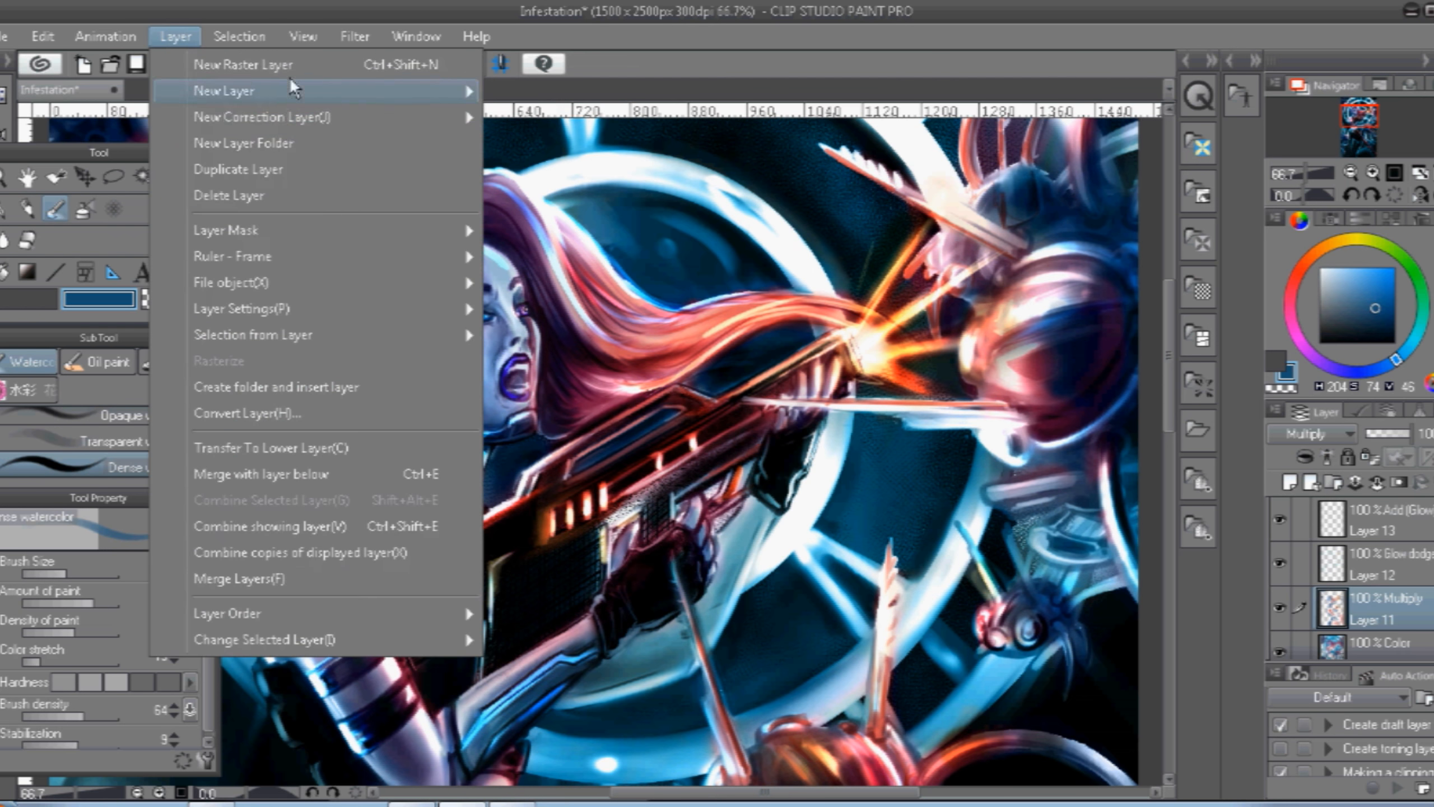
pyautogui.click(291, 65)
pyautogui.moveTo(1369, 609); pyautogui.dragTo(1367, 517)
# Paint pale cyan highlights on the far eye with the Dense watercolor brush at size 3.5 and density 70, starting from a sampled forehead tone.
pyautogui.keyDown('alt'); pyautogui.click(451, 243); pyautogui.keyUp('alt')
pyautogui.press('[')
pyautogui.press('[')
pyautogui.press('[')
pyautogui.press('[')
pyautogui.press('[')
pyautogui.press('[')
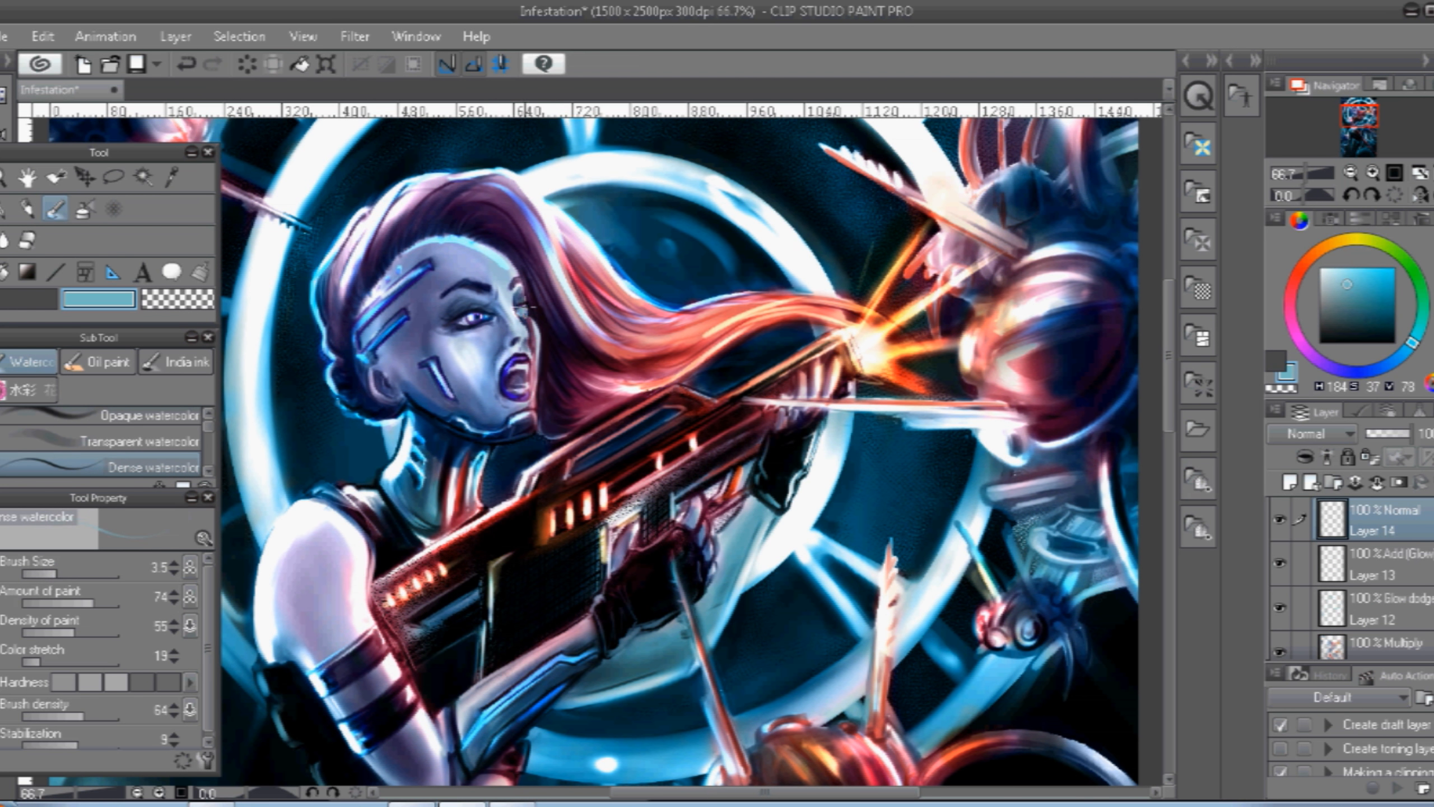
pyautogui.click(89, 716)
pyautogui.click(1332, 275)
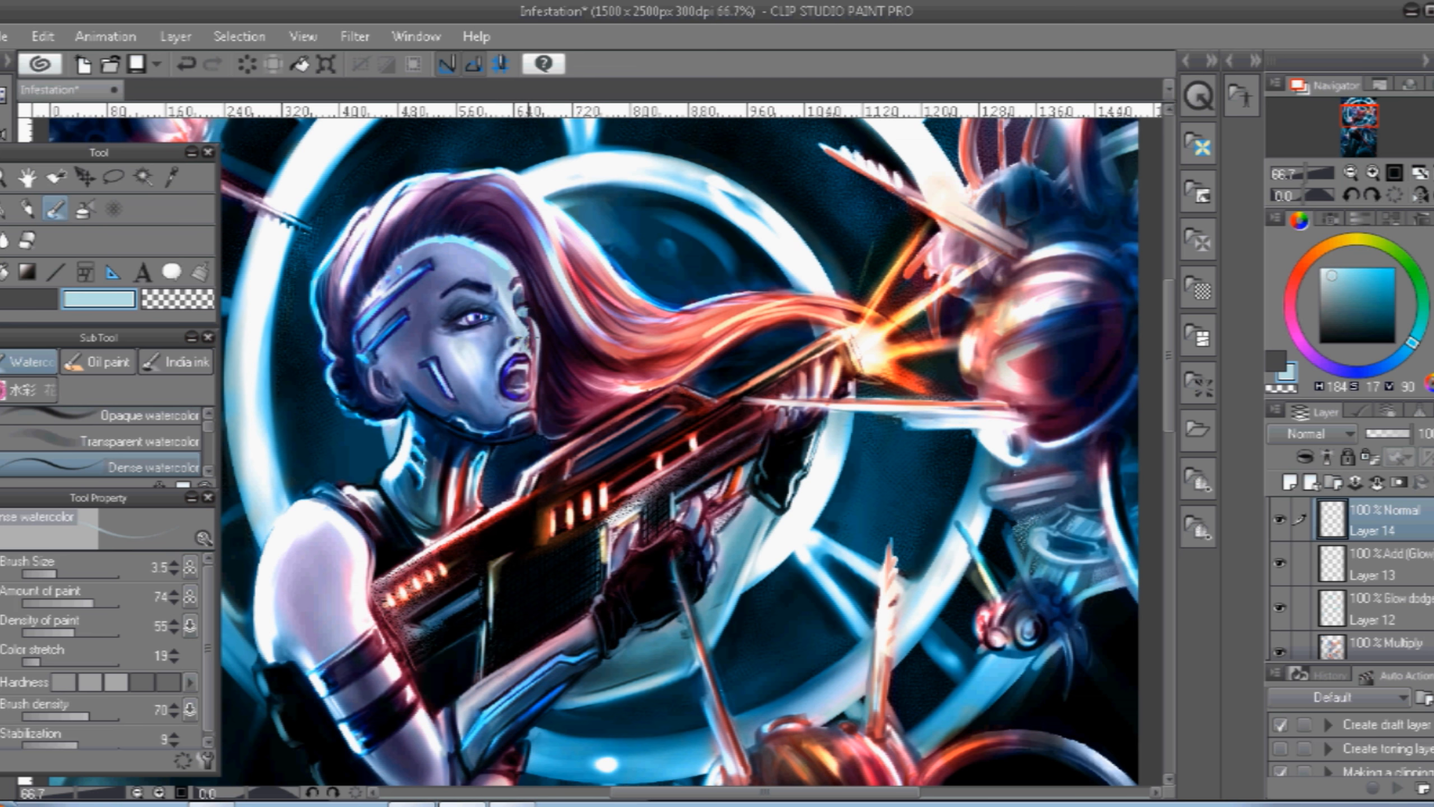
# Refine the far eye on Layer 14 with near-black, saturated blue and violet, enlarging the Dense watercolor brush to size 4.9.
pyautogui.click(1354, 339)
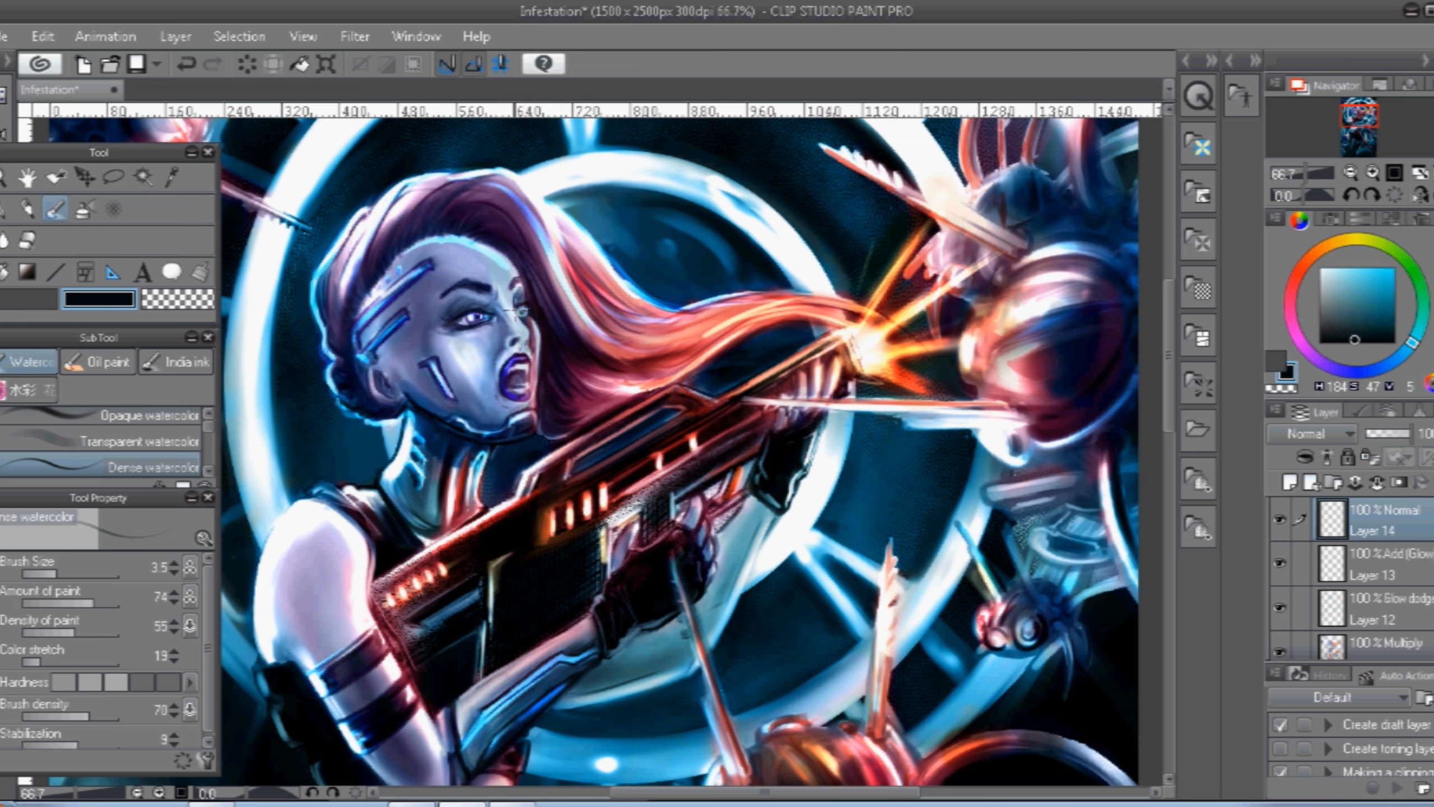
pyautogui.keyDown('alt'); pyautogui.click(522, 311); pyautogui.keyUp('alt')
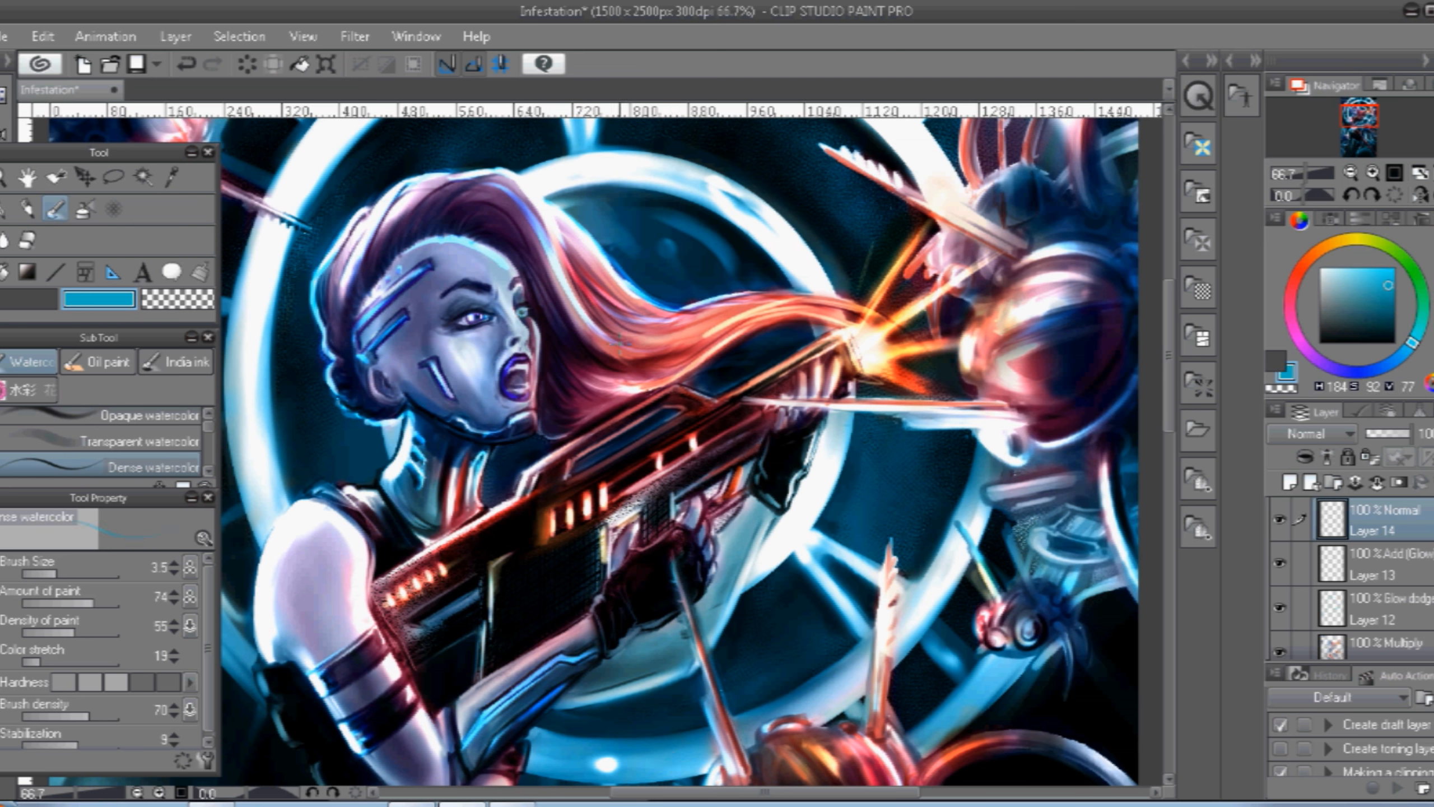
pyautogui.click(1332, 367)
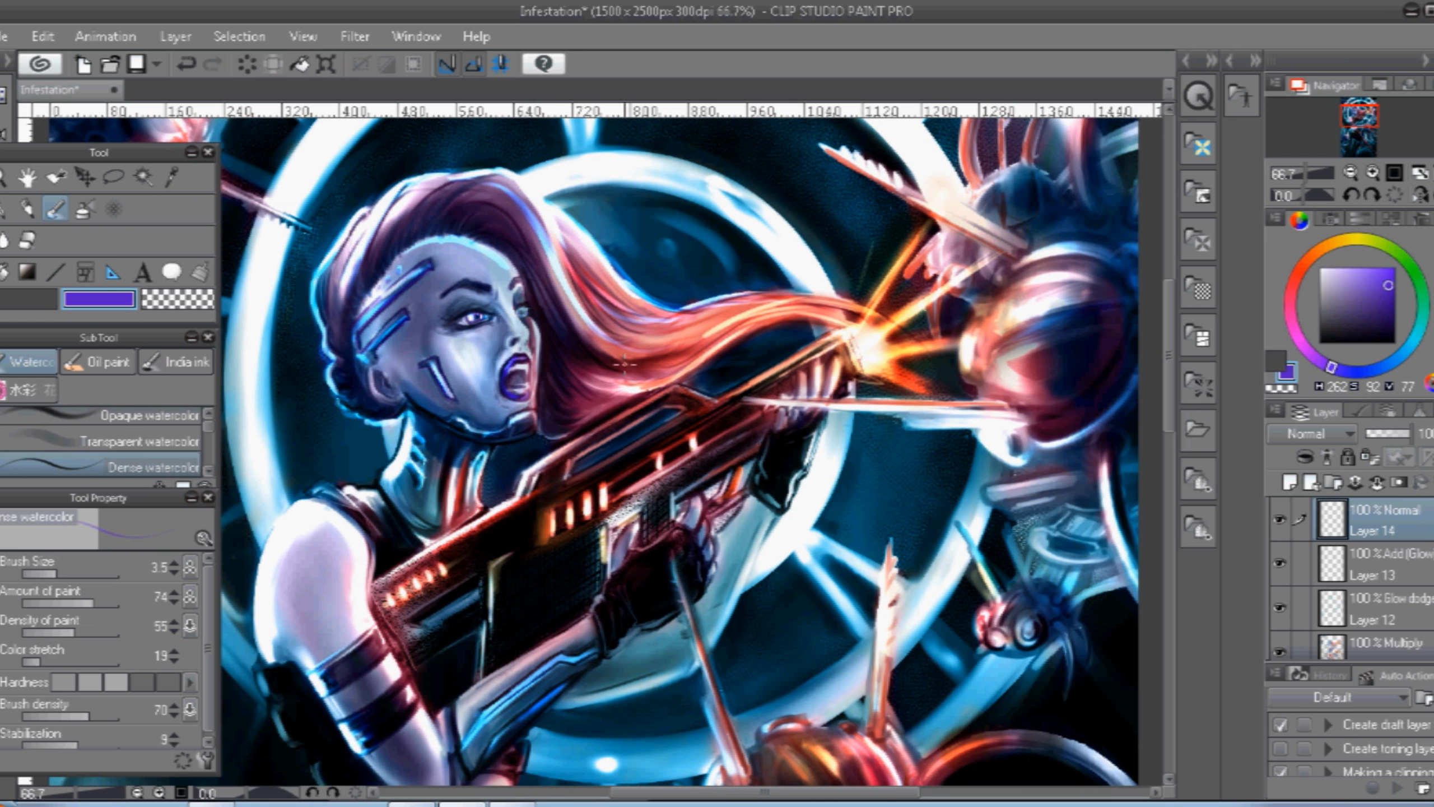
pyautogui.keyDown('alt'); pyautogui.click(550, 340); pyautogui.keyUp('alt')
pyautogui.click(60, 575)
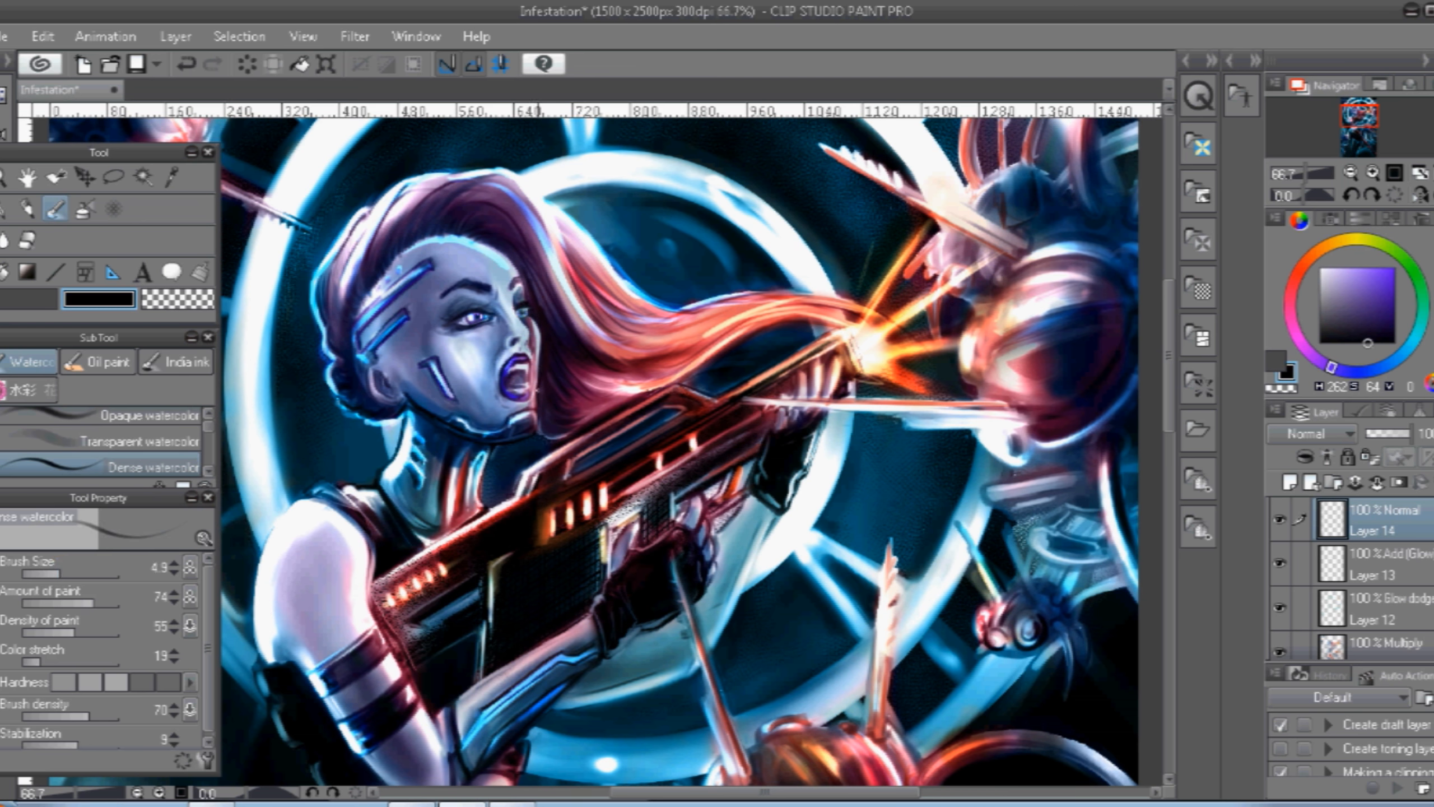
# Touch up the face in light cyan and light blue, and highlight the lower lip in lavender with the Dense watercolor brush at size 4.9.
pyautogui.click(1413, 341)
pyautogui.click(1355, 274)
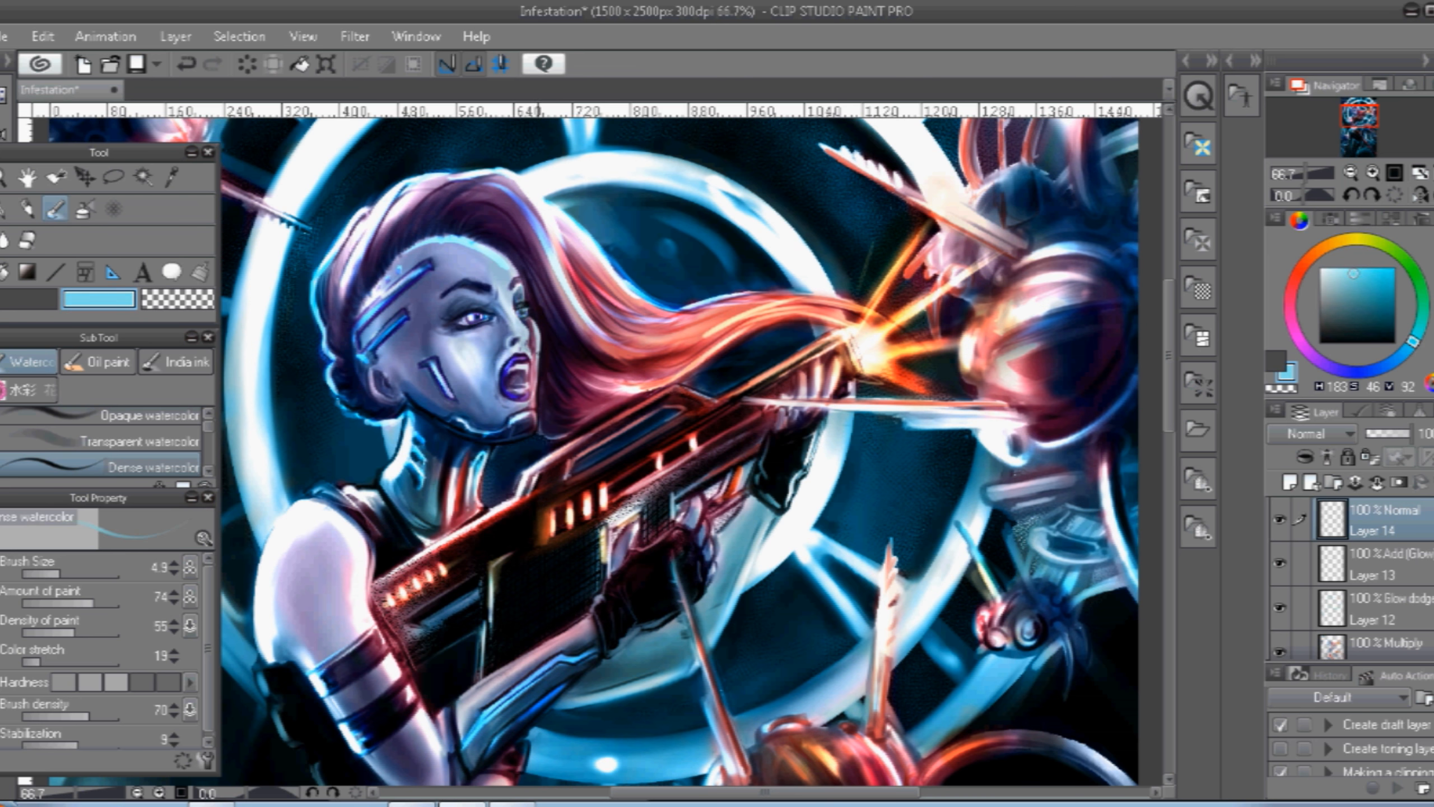
pyautogui.click(1313, 357)
pyautogui.click(1395, 360)
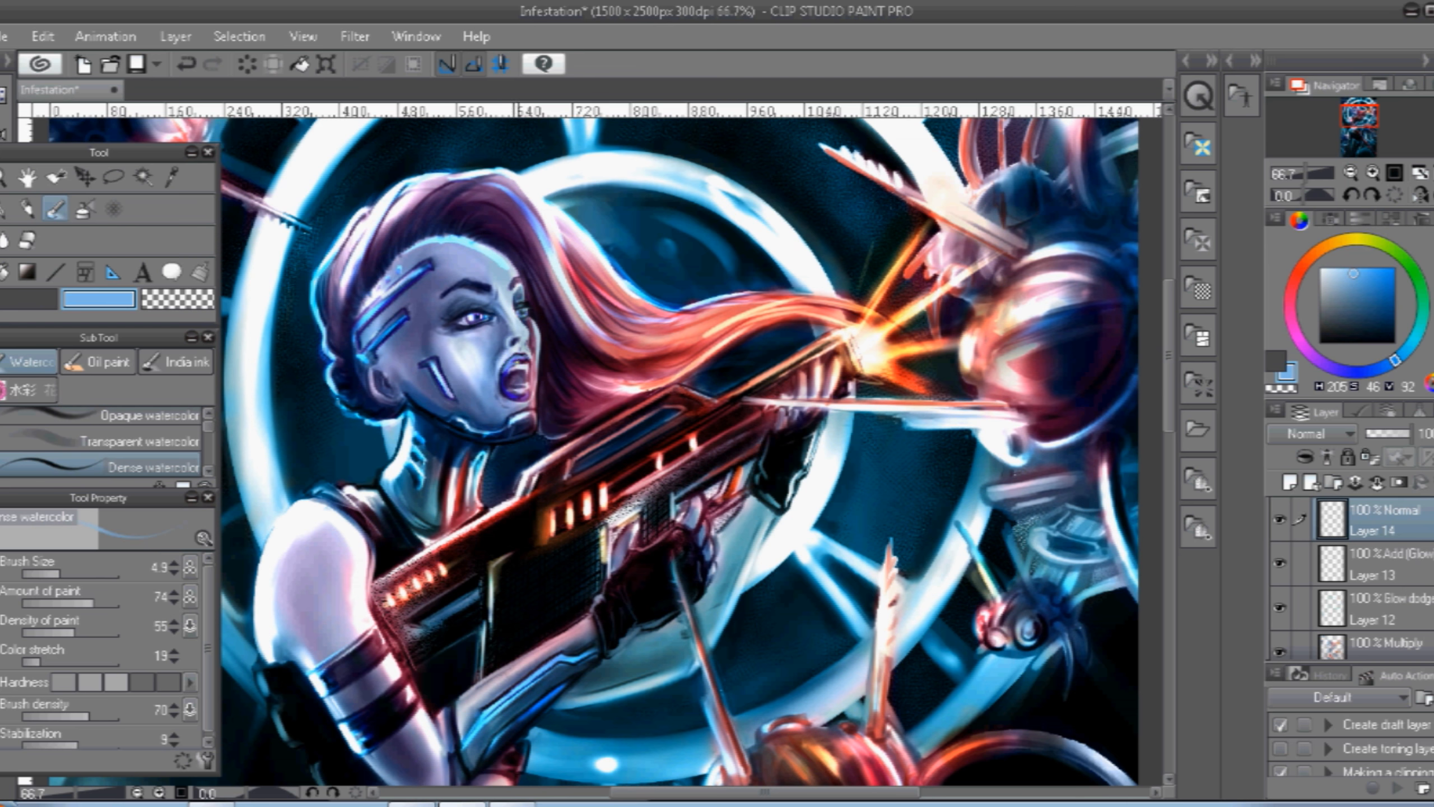
pyautogui.moveTo(1351, 373); pyautogui.dragTo(1323, 363)
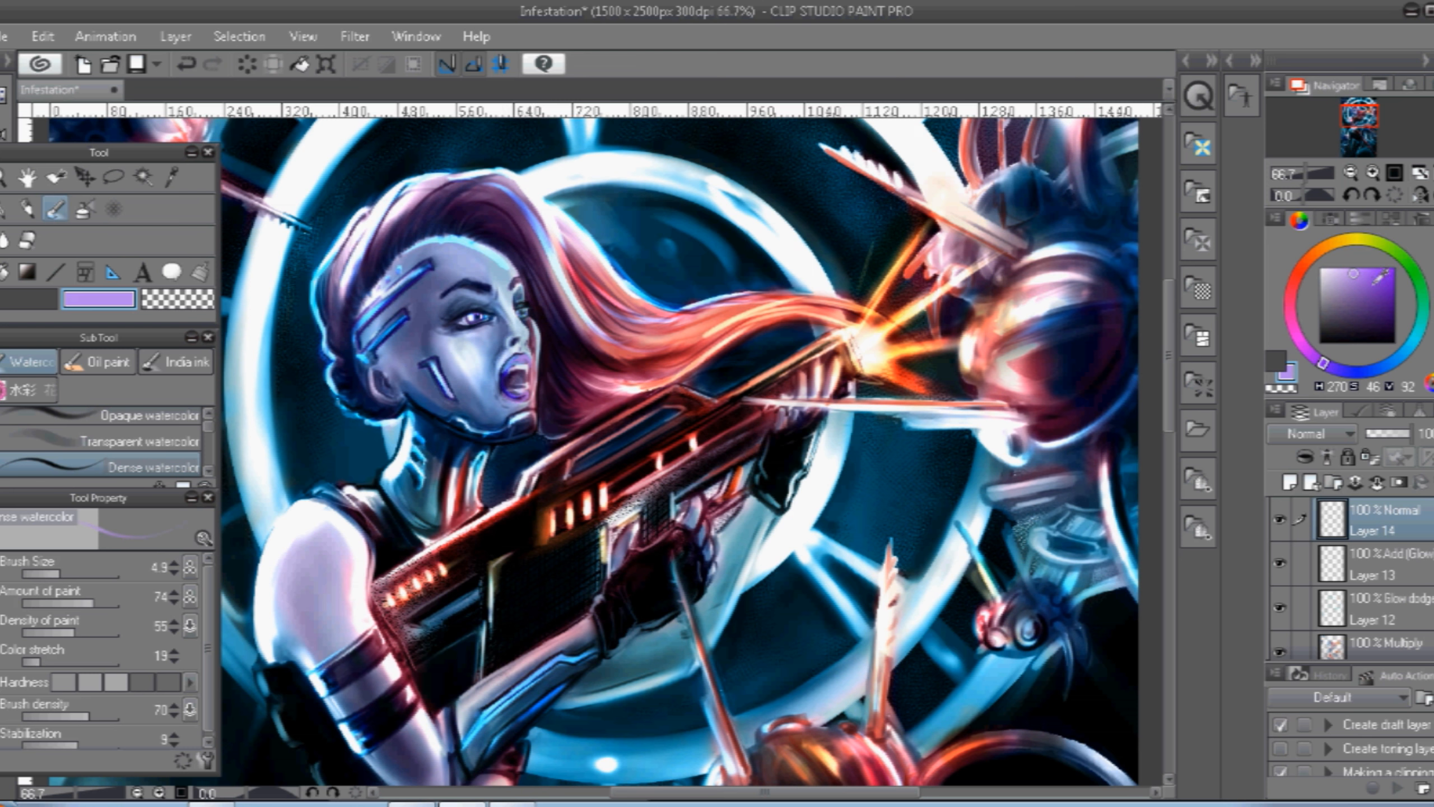
# Blend the lower lip with the Smooth watercolor brush at size 6.9, using lavender and dark purple.
pyautogui.click(169, 478)
pyautogui.click(63, 574)
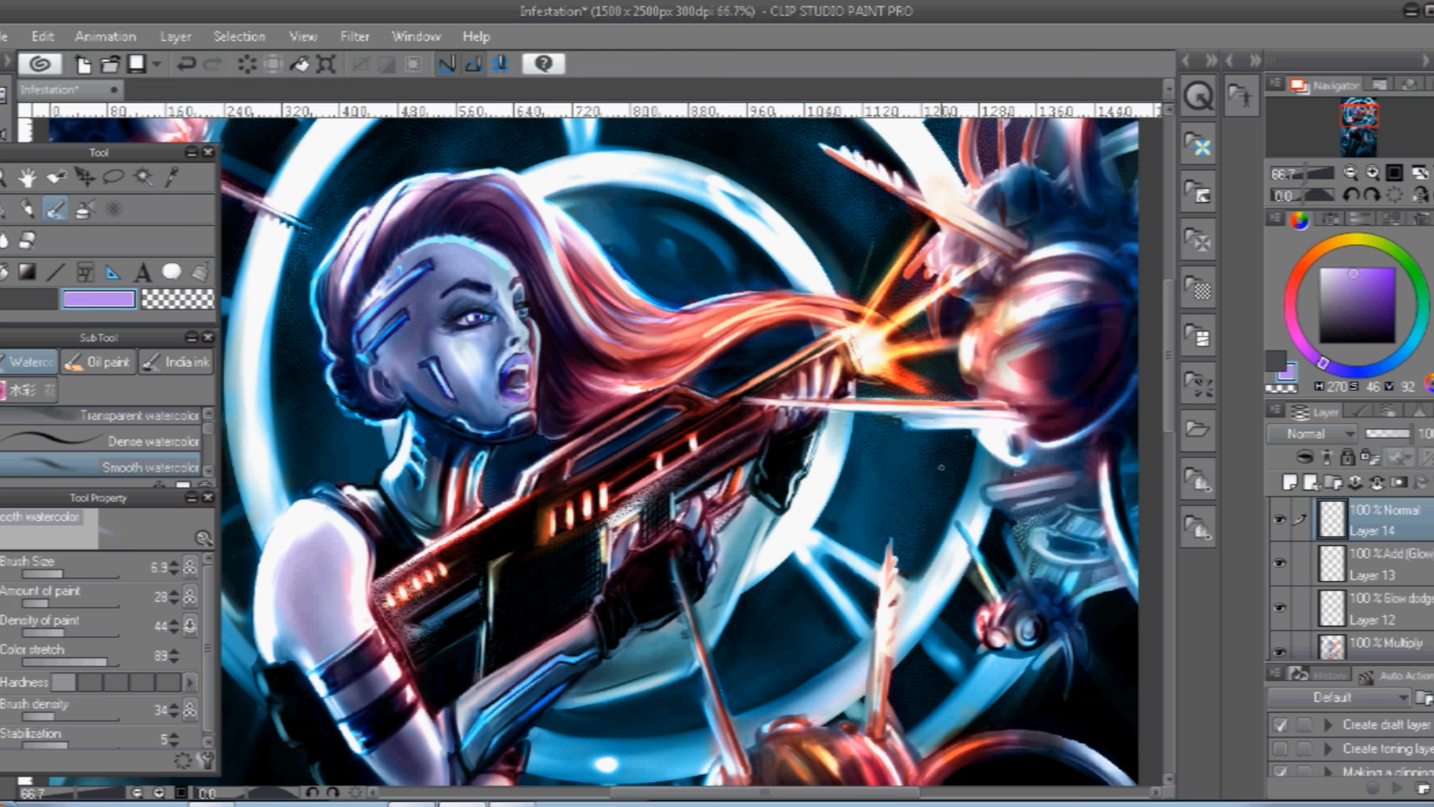
pyautogui.click(1370, 306)
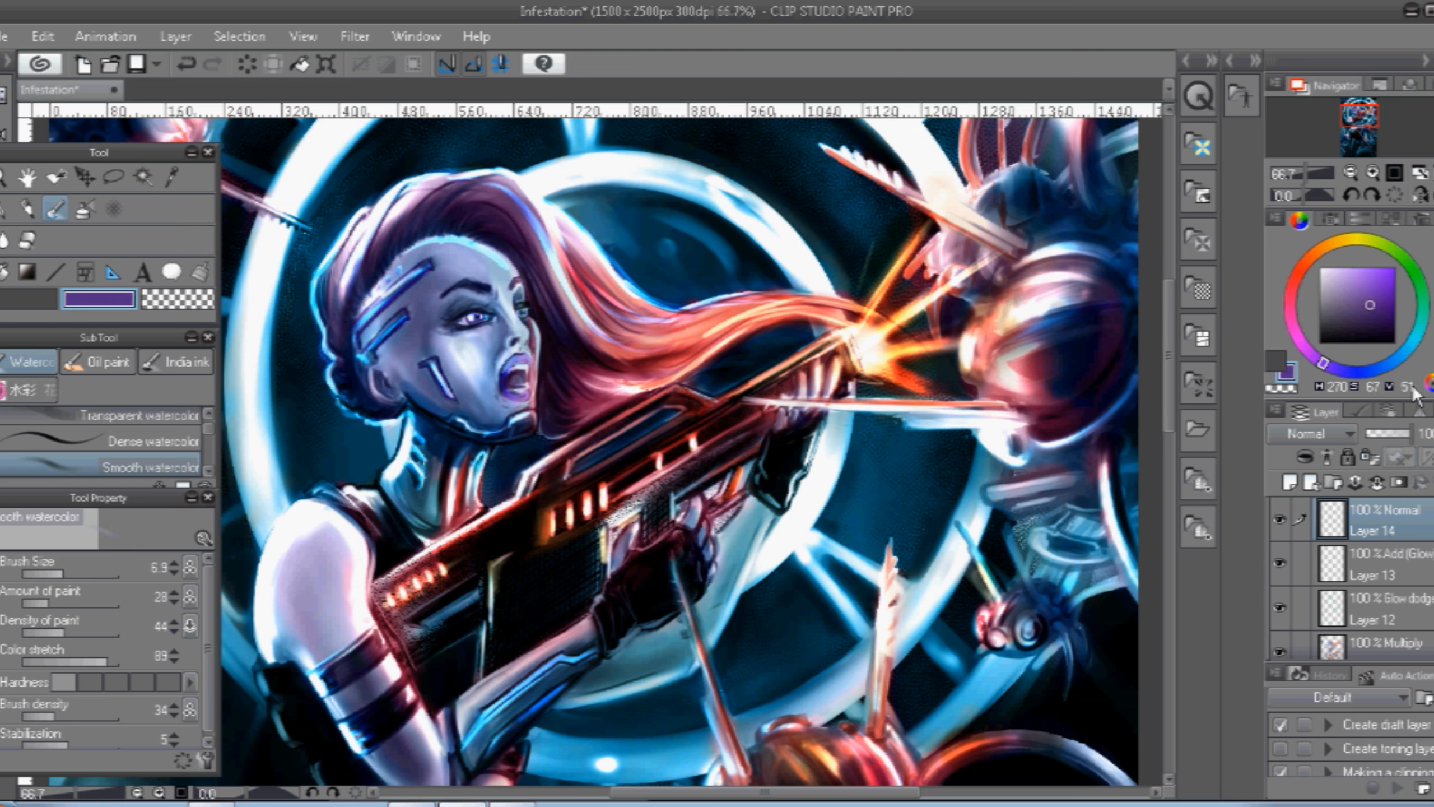
# Add light blue and near-white highlights around the lips on Layer 14 with the Dense watercolor brush at size 4.9.
pyautogui.click(1409, 349)
pyautogui.click(1348, 272)
pyautogui.click(154, 442)
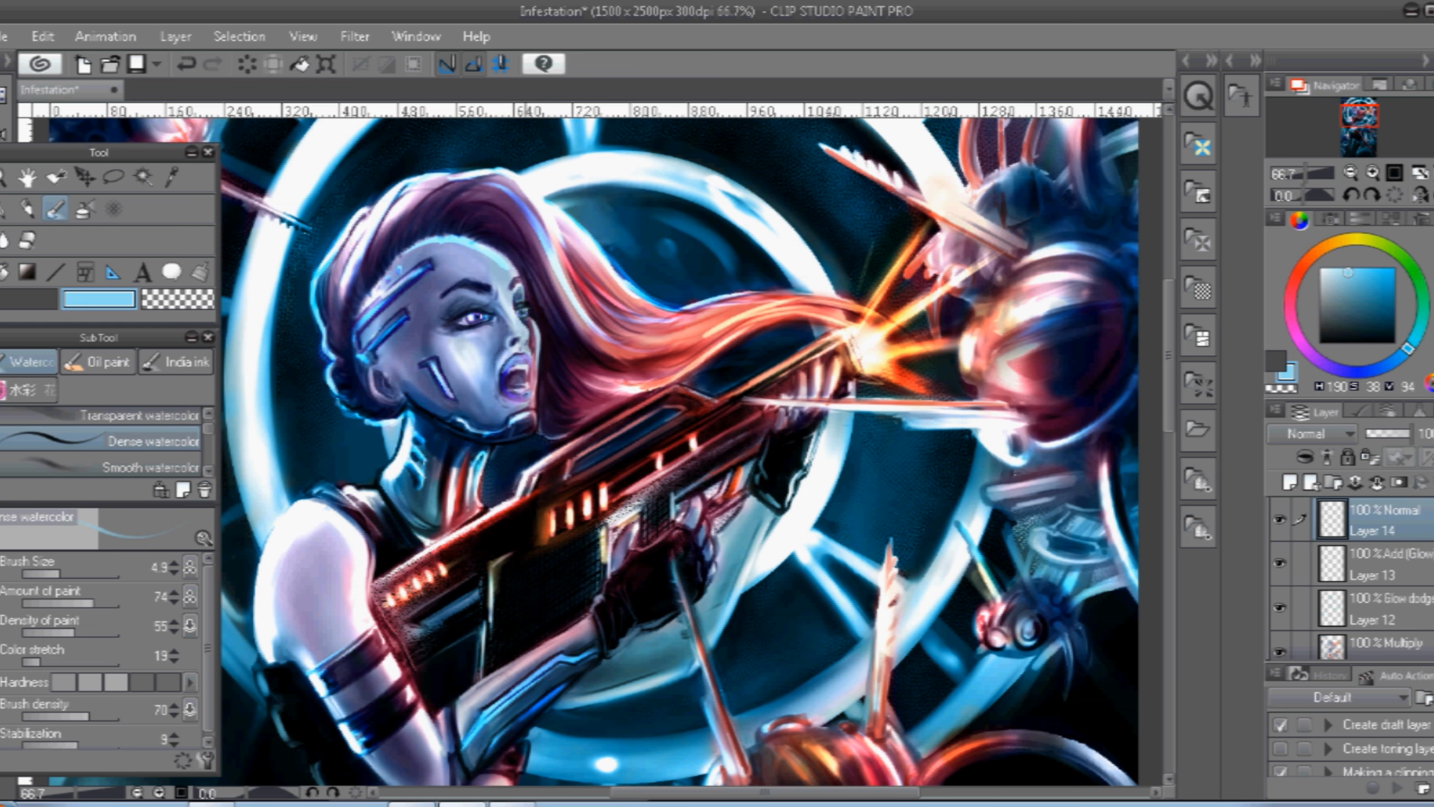
pyautogui.click(1322, 268)
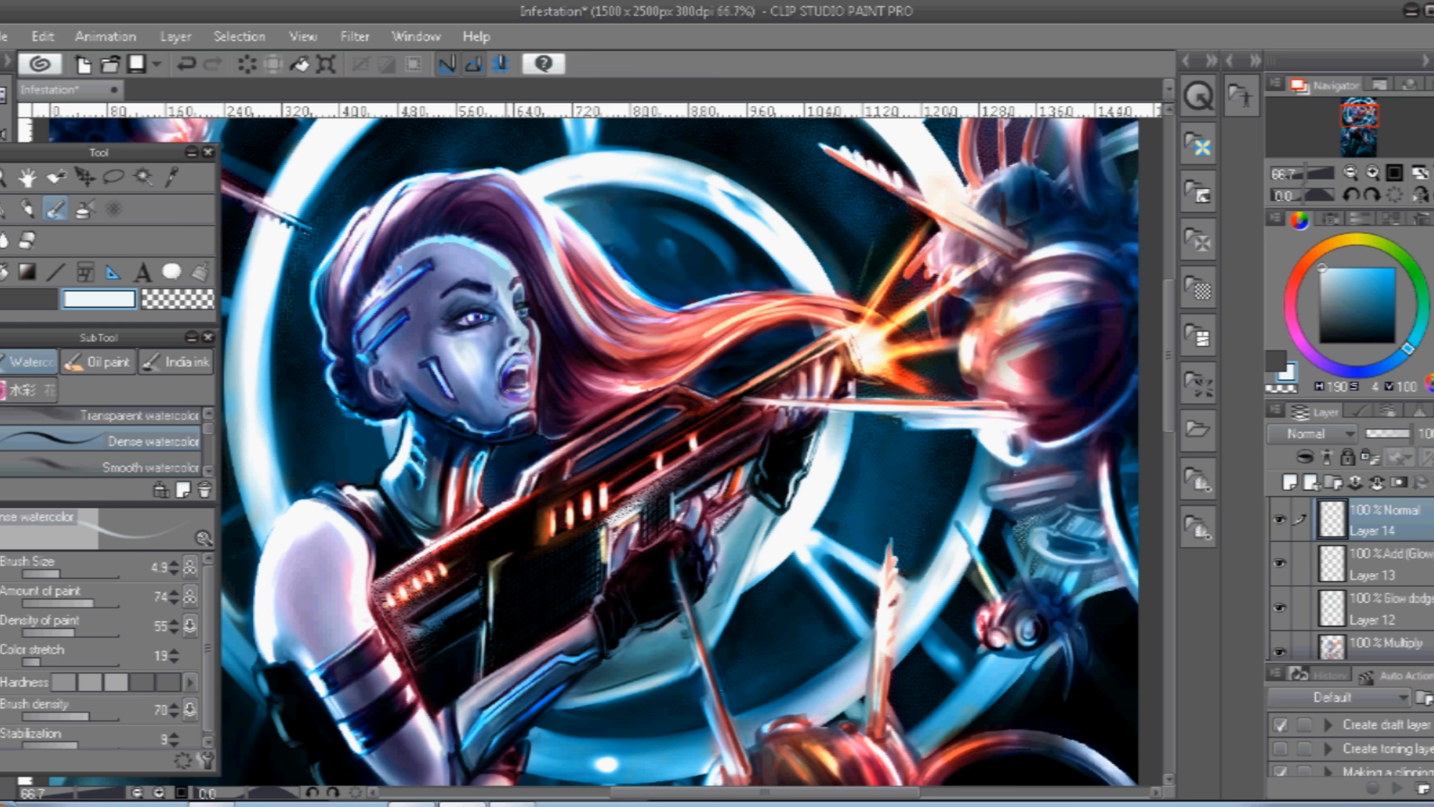
# Touch up the mouth with dark magenta-purple on Layer 14 using the Dense watercolor brush.
pyautogui.click(1326, 365)
pyautogui.click(1376, 306)
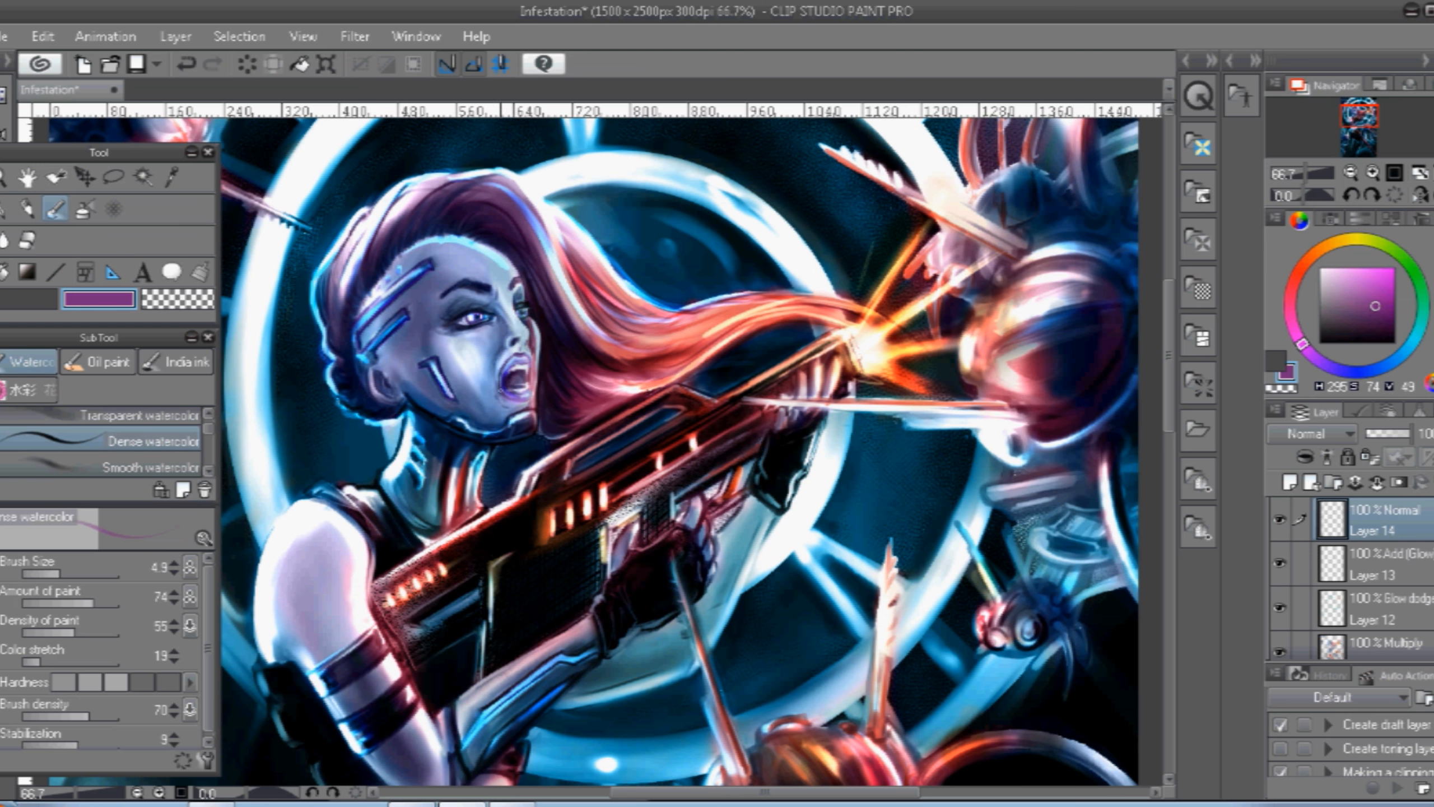
pyautogui.click(302, 37)
pyautogui.click(469, 166)
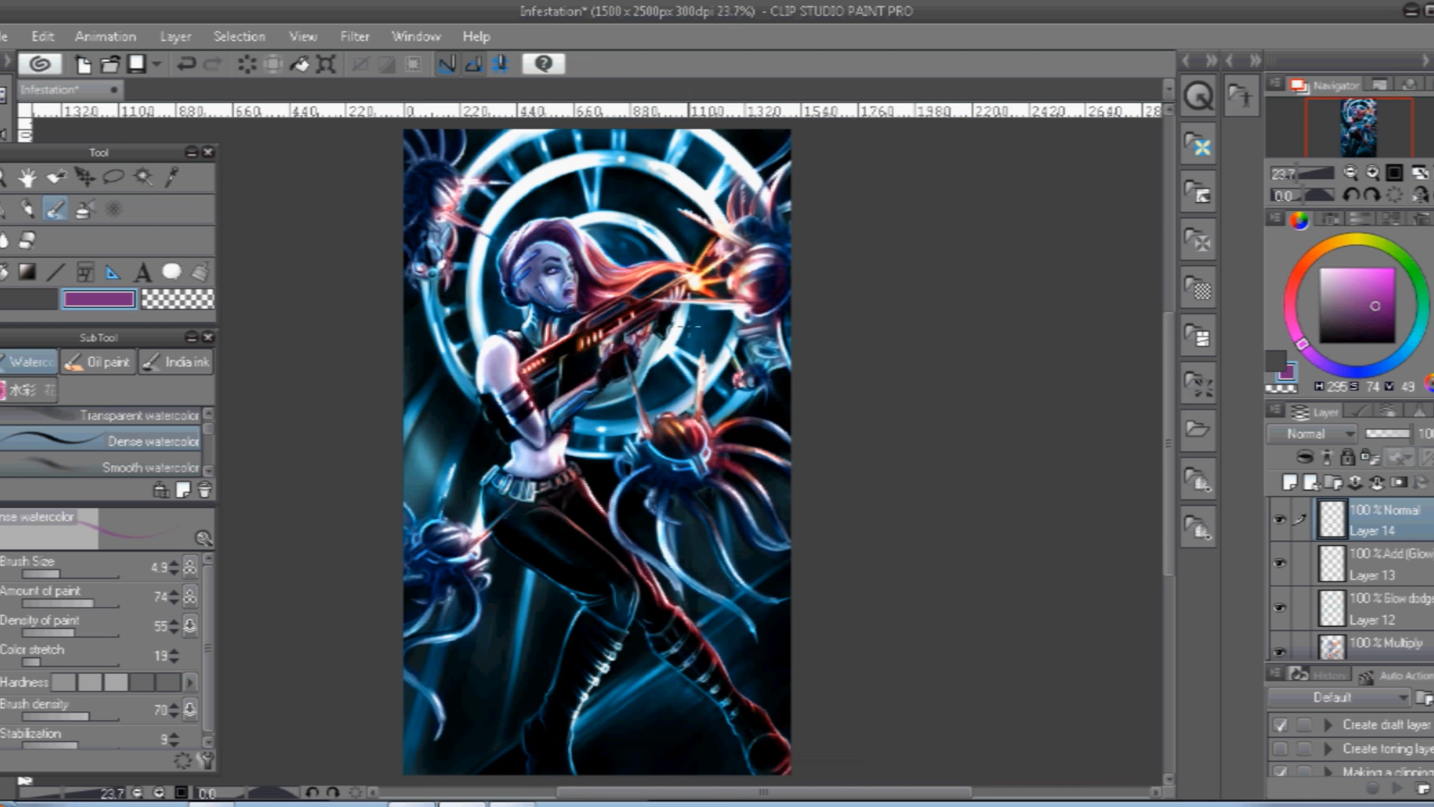